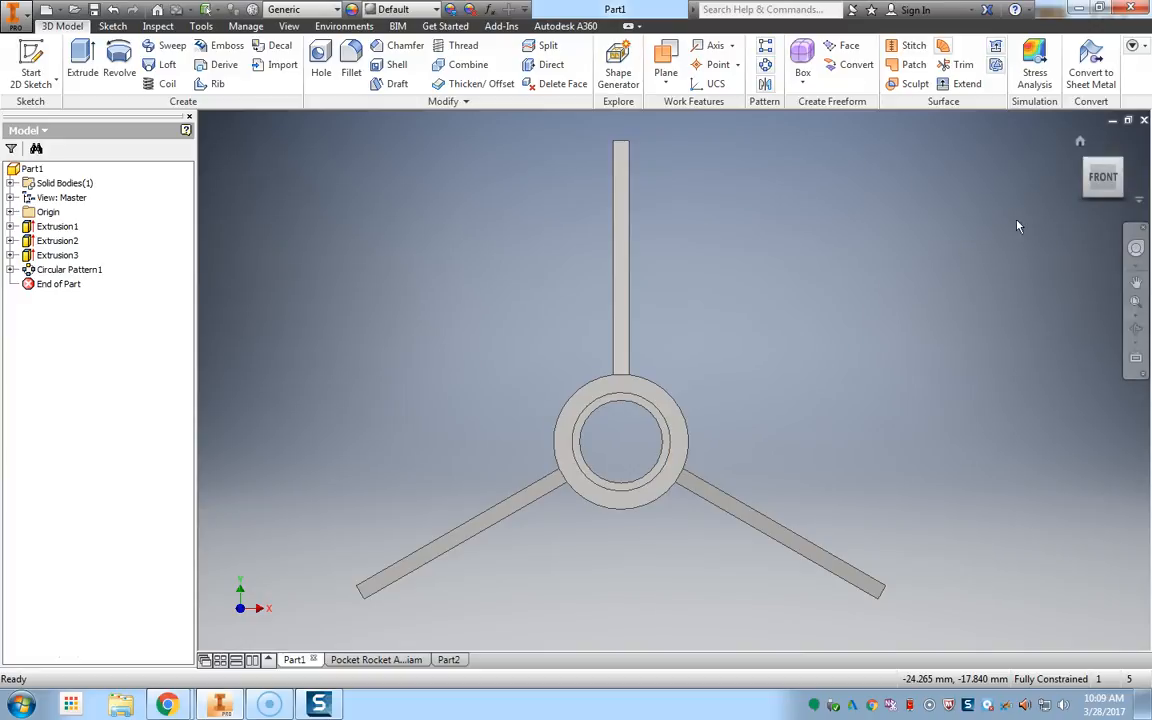
# Examine the finished three-fin part from its front and isometric views
pyautogui.click(1116, 182)
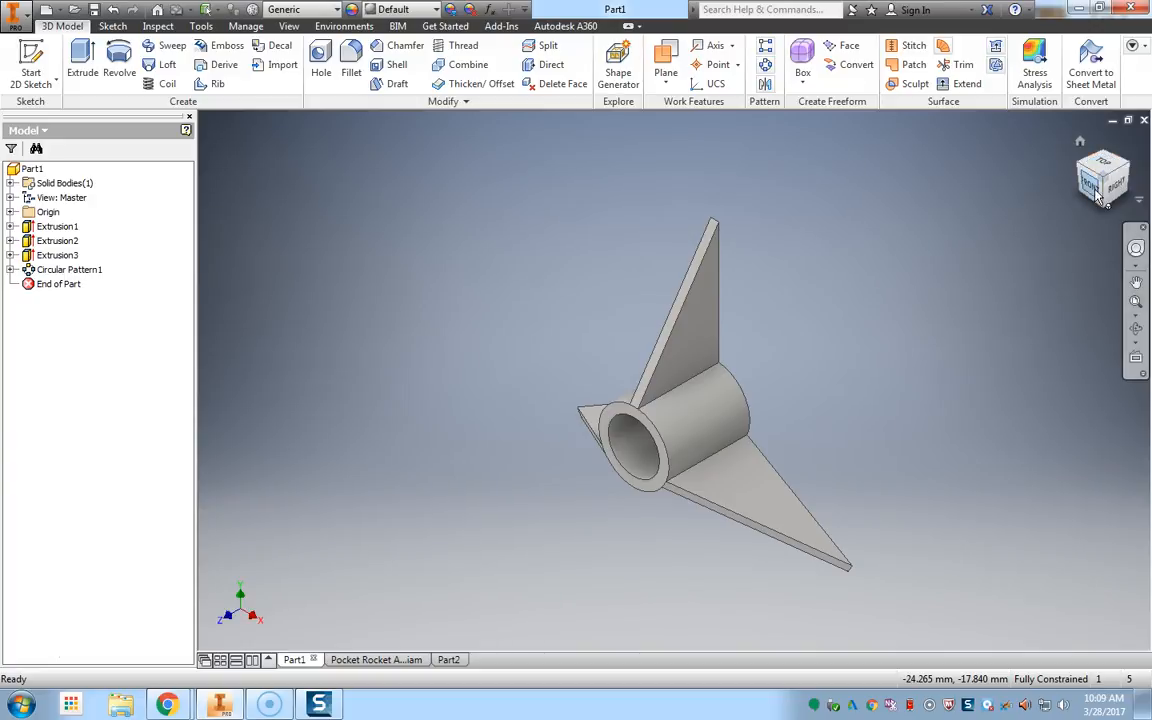
pyautogui.click(1097, 192)
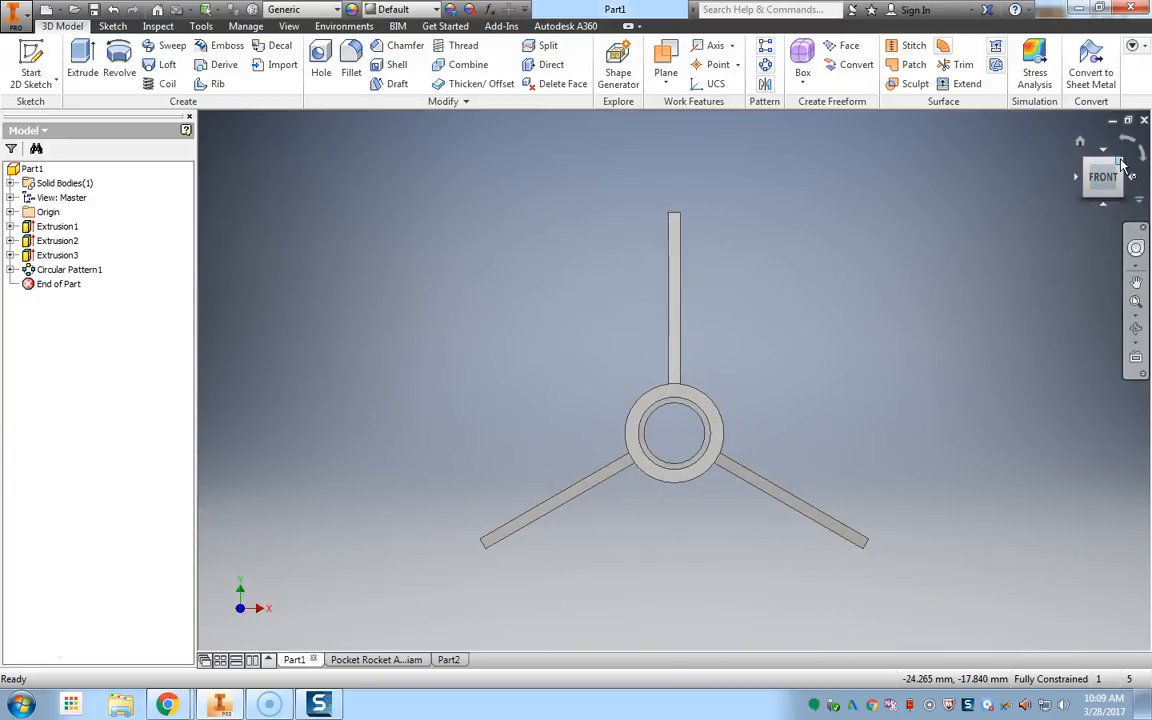
pyautogui.click(1121, 164)
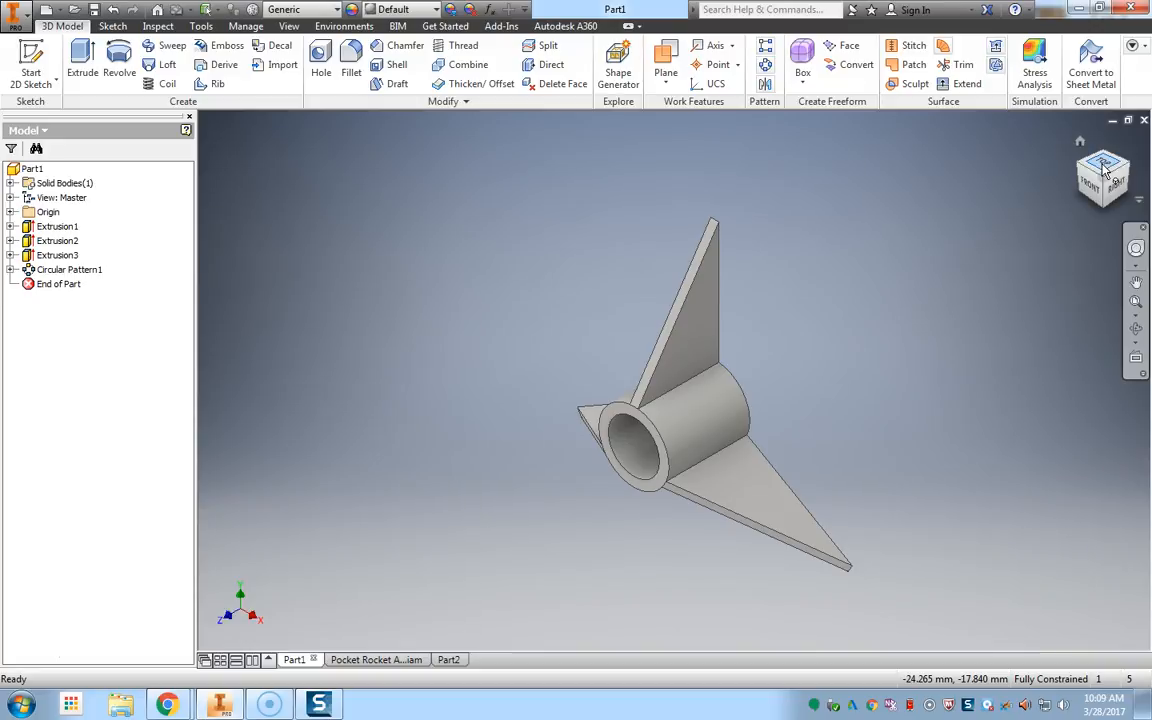
pyautogui.click(1095, 188)
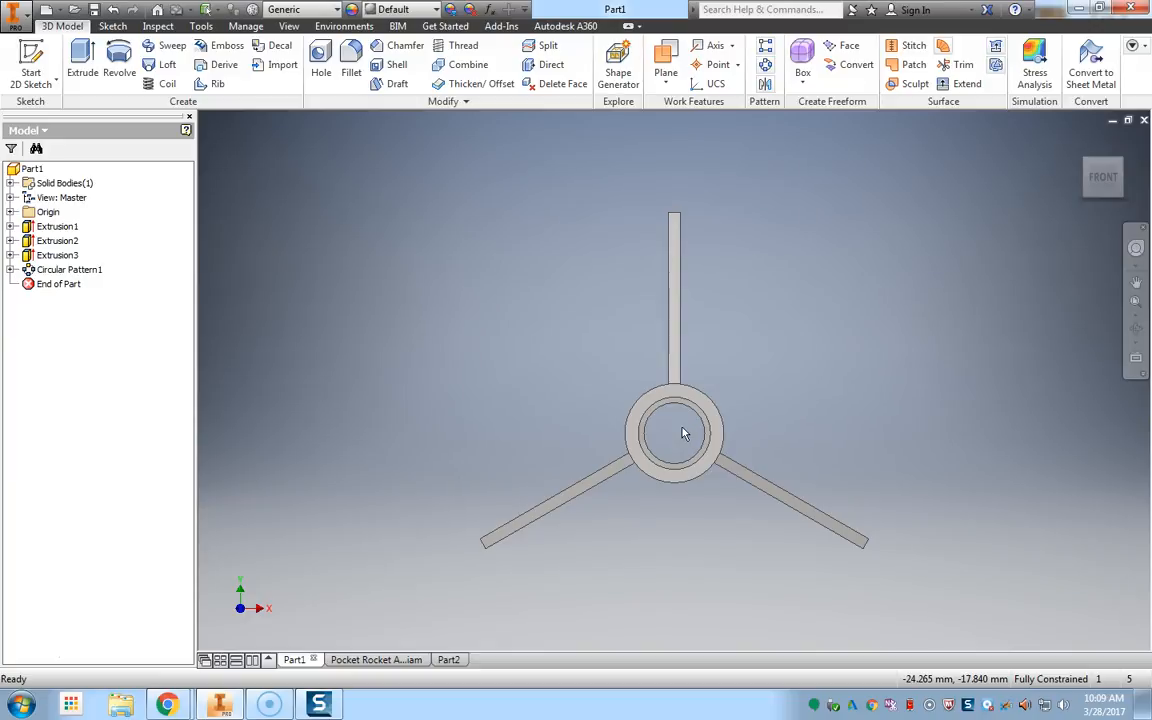
pyautogui.click(1117, 166)
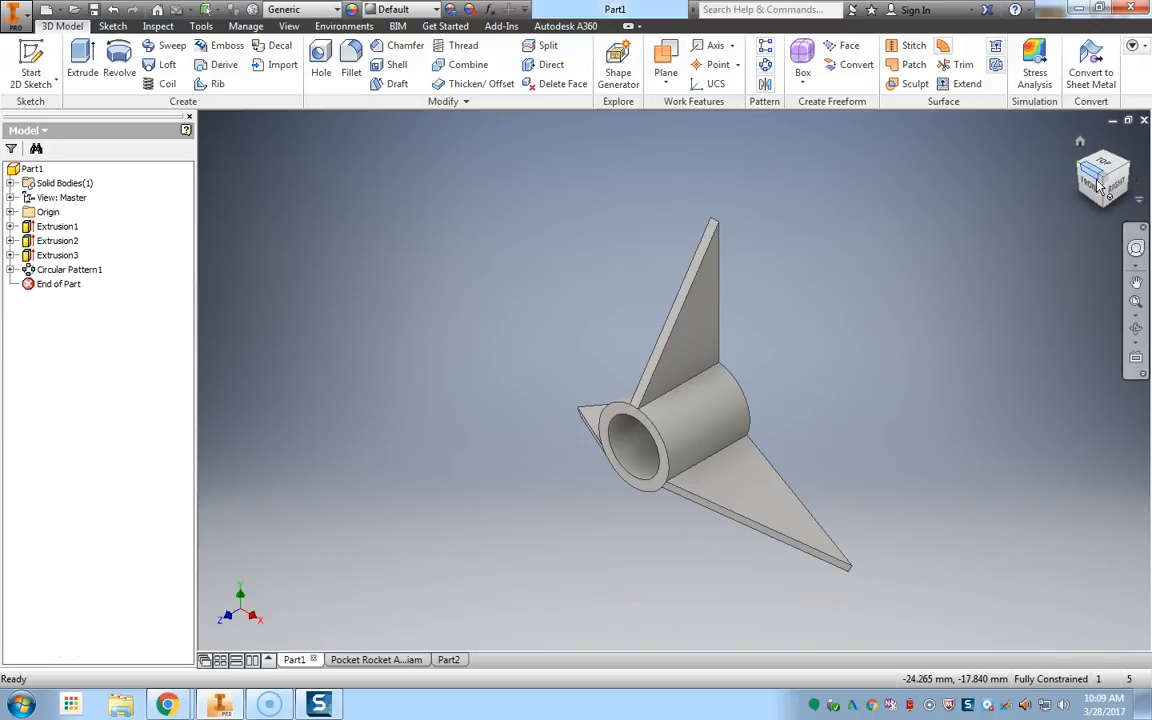
pyautogui.click(1094, 193)
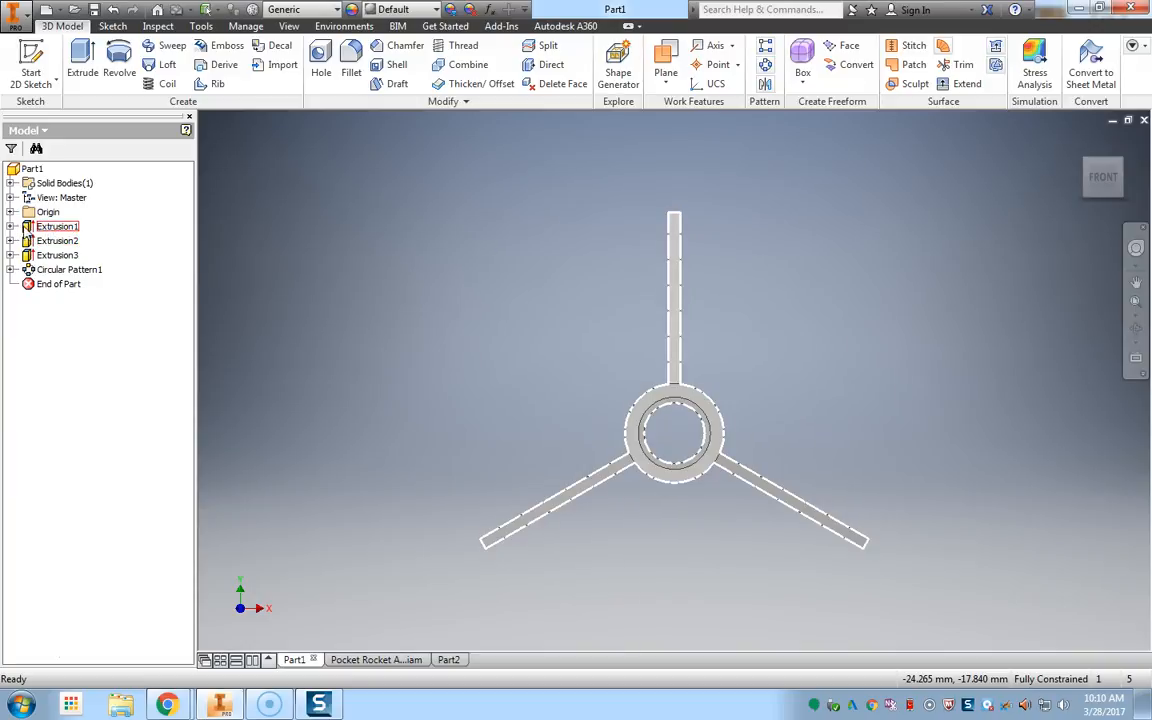
# Open the sketch beneath Extrusion1 in Part1 for reference and return to Part2
pyautogui.click(50, 227)
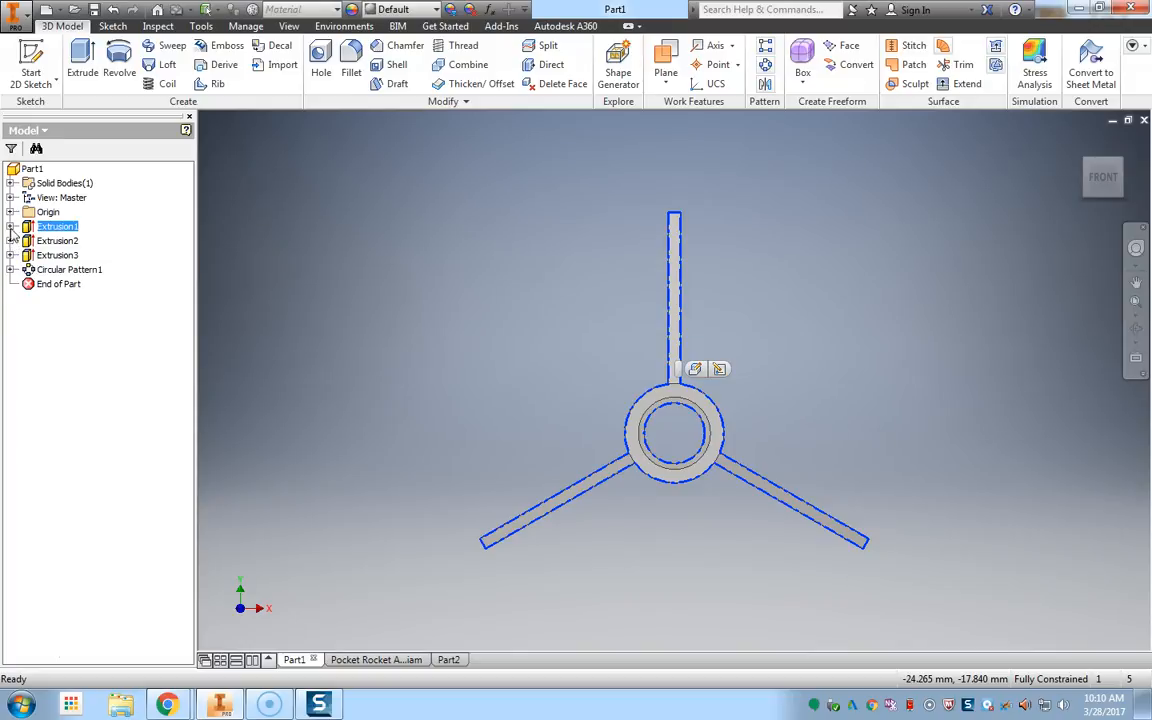
pyautogui.click(10, 226)
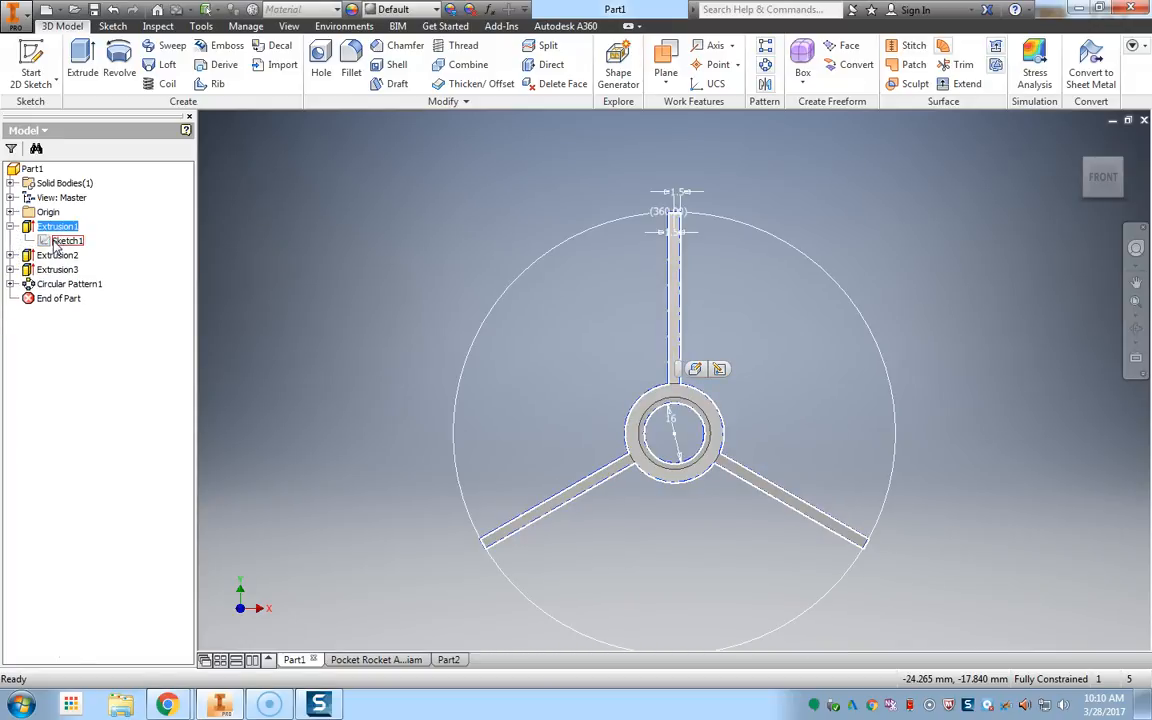
pyautogui.click(60, 243)
pyautogui.rightClick(60, 243)
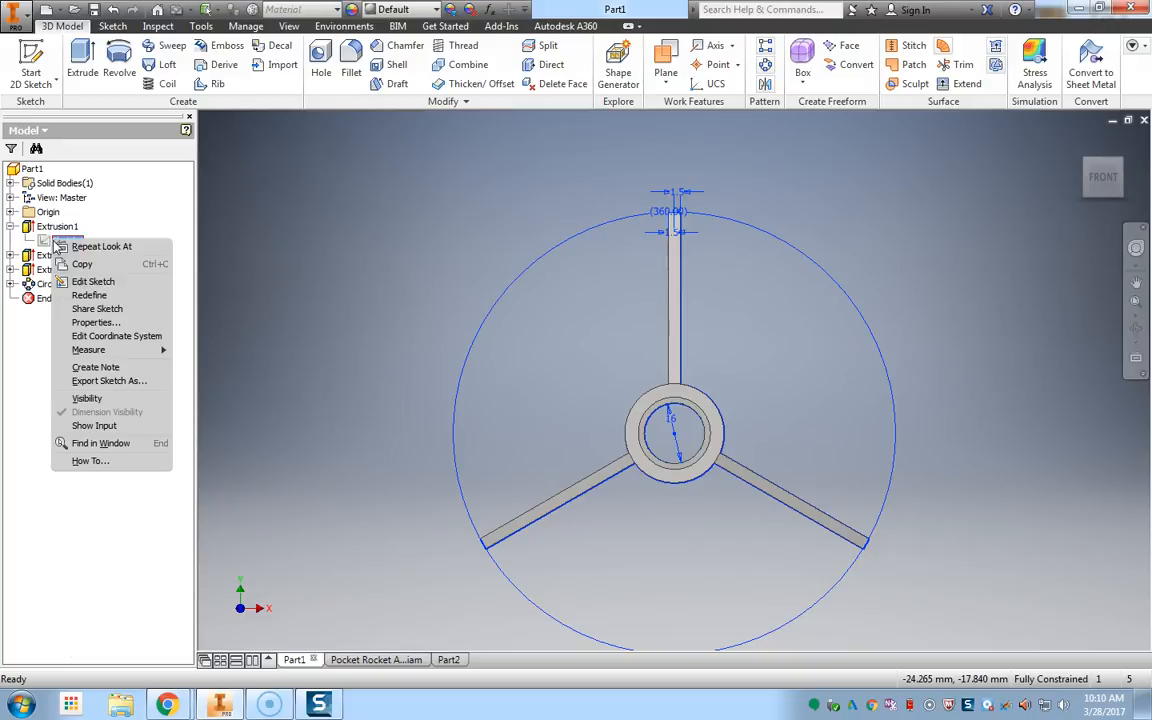
pyautogui.click(78, 284)
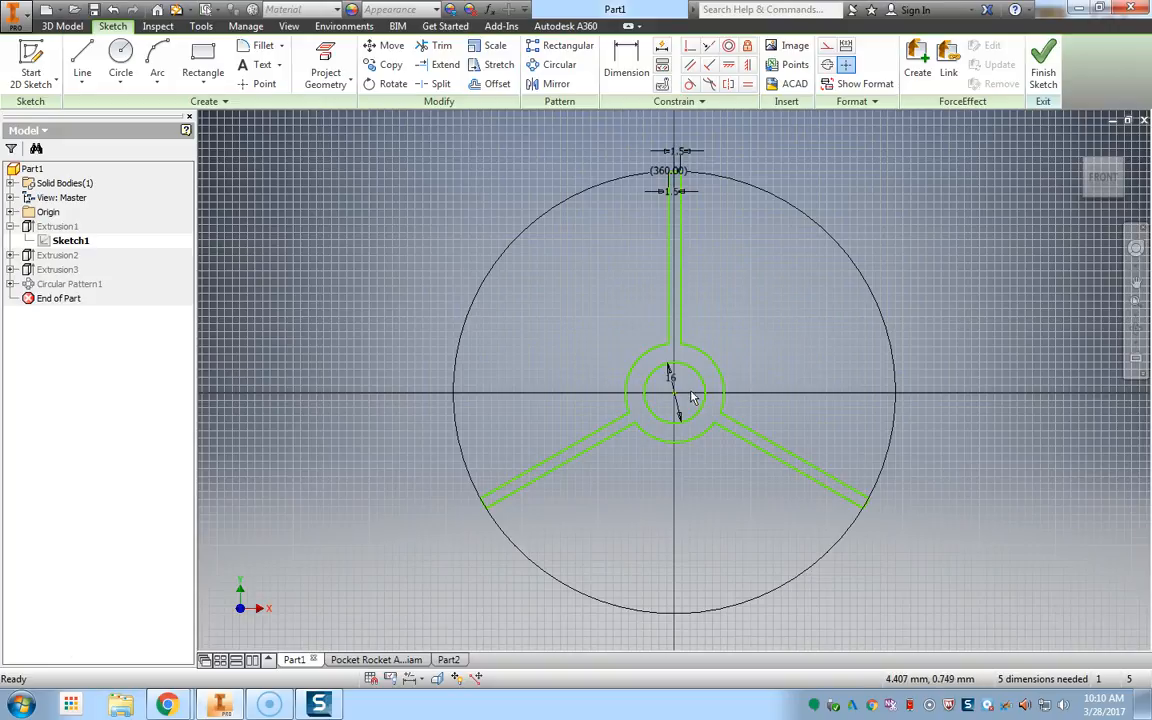
pyautogui.click(448, 660)
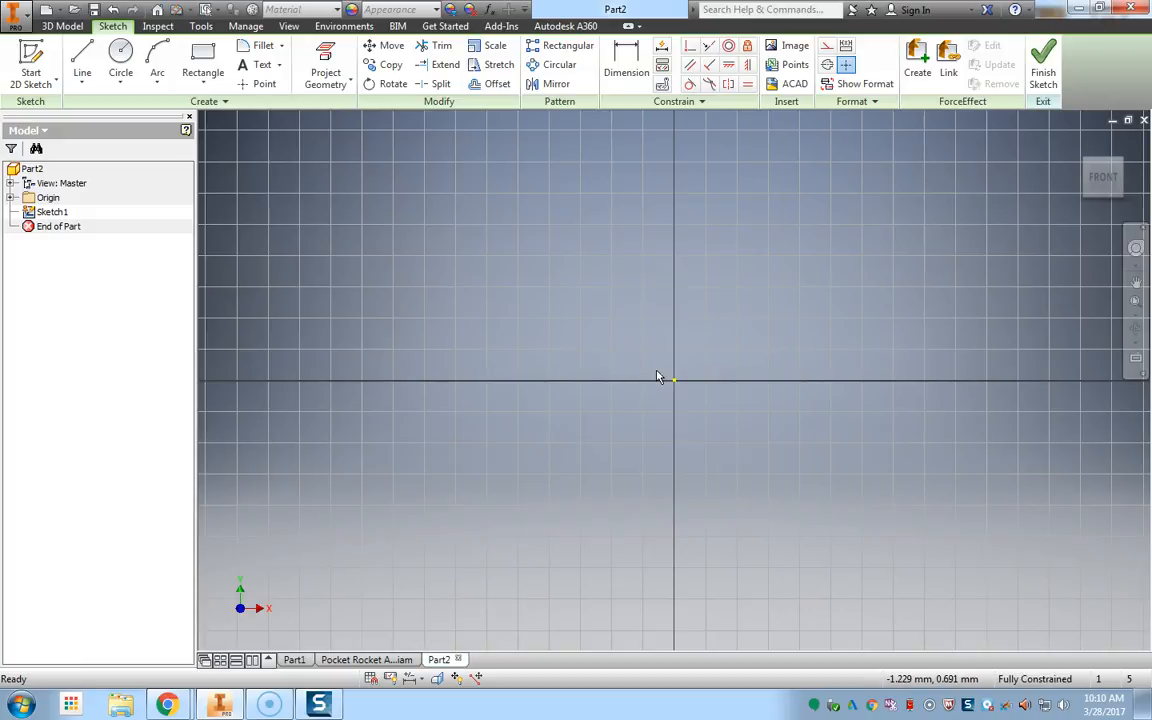
# Try a 16 mm diameter circle centred on the origin in Part2's sketch, and undo it
pyautogui.click(120, 62)
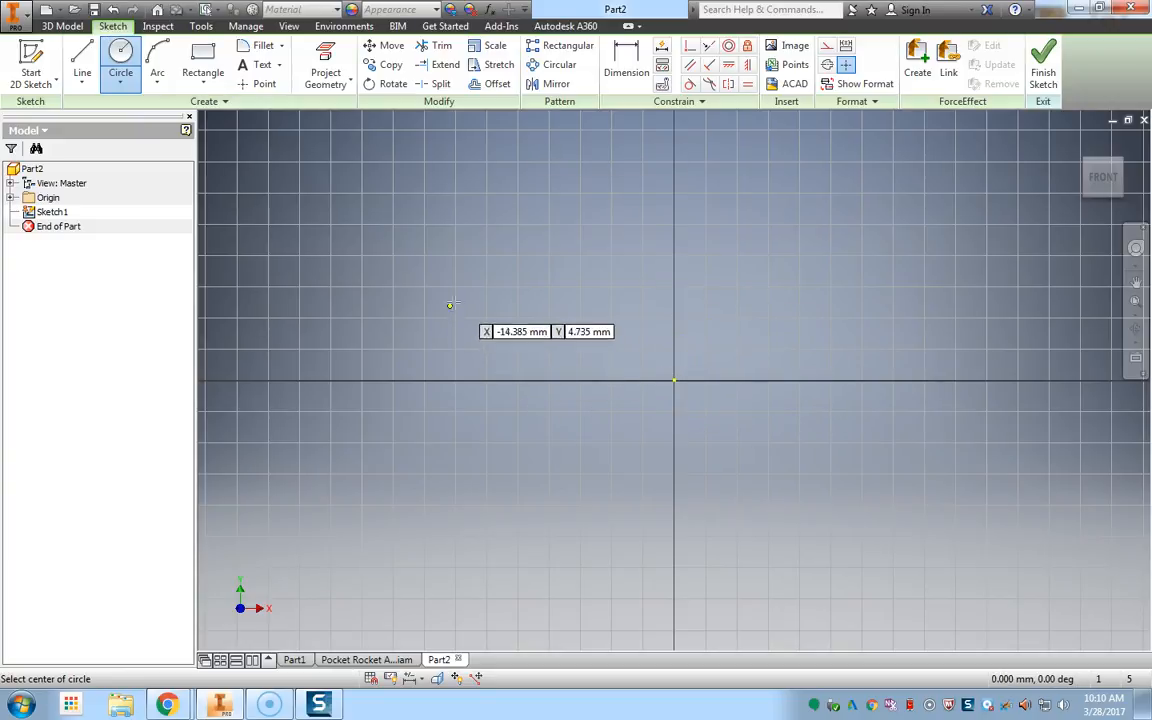
pyautogui.click(674, 380)
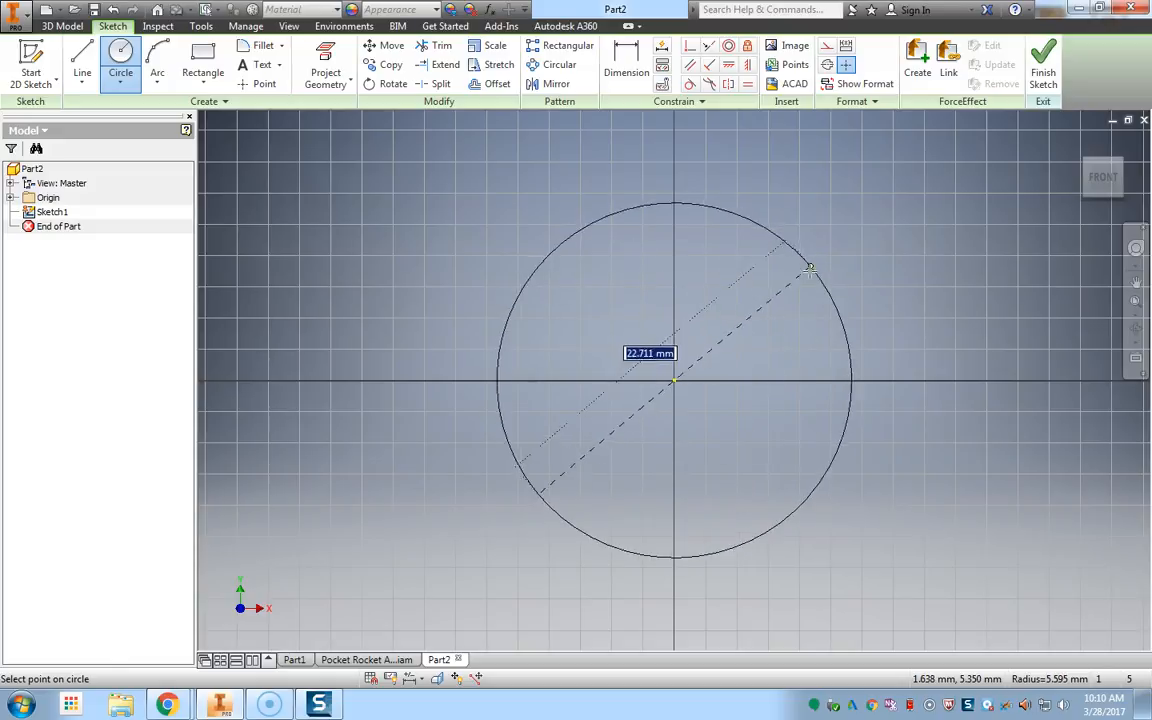
pyautogui.write('16')
pyautogui.press('Return')
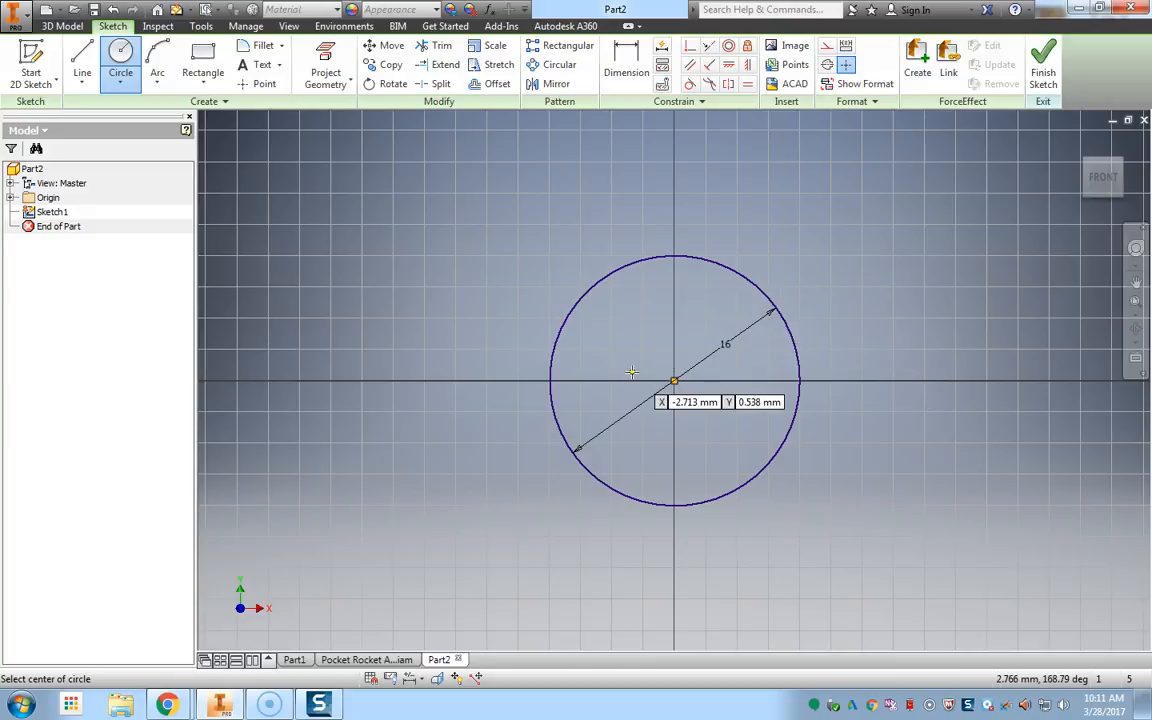
pyautogui.hotkey('ctrl', 'z')
# Sketch a circle about 17 mm in diameter around the origin without entering a size
pyautogui.press('c')
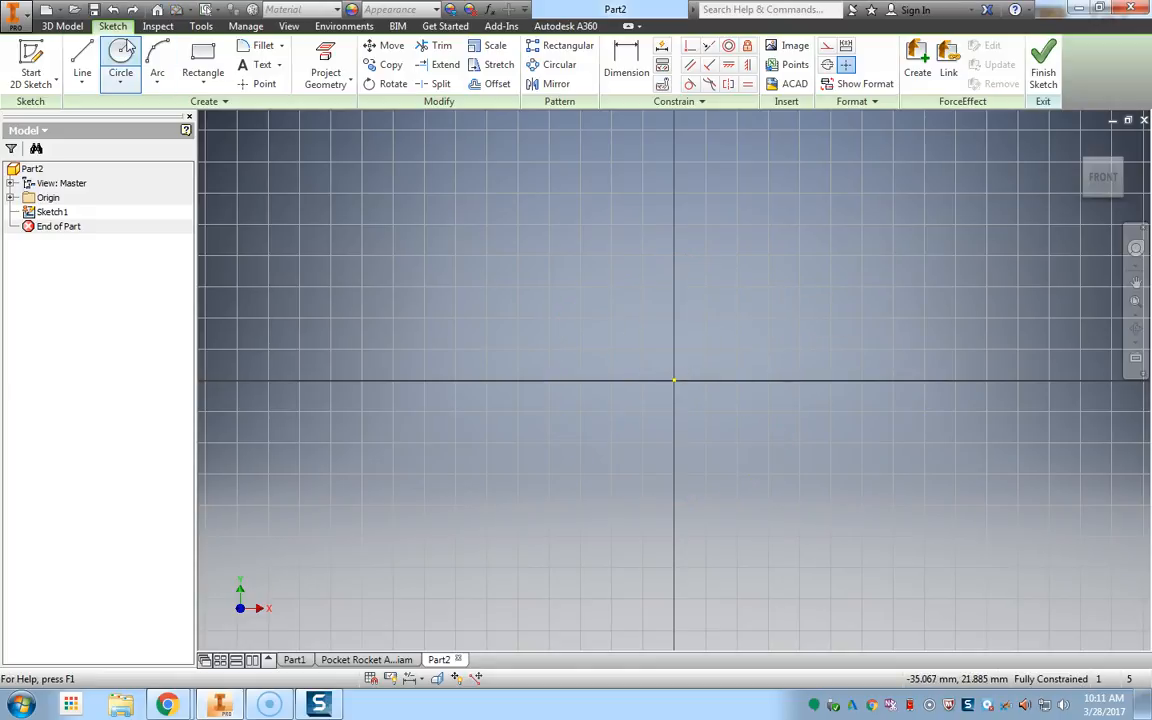
pyautogui.click(673, 380)
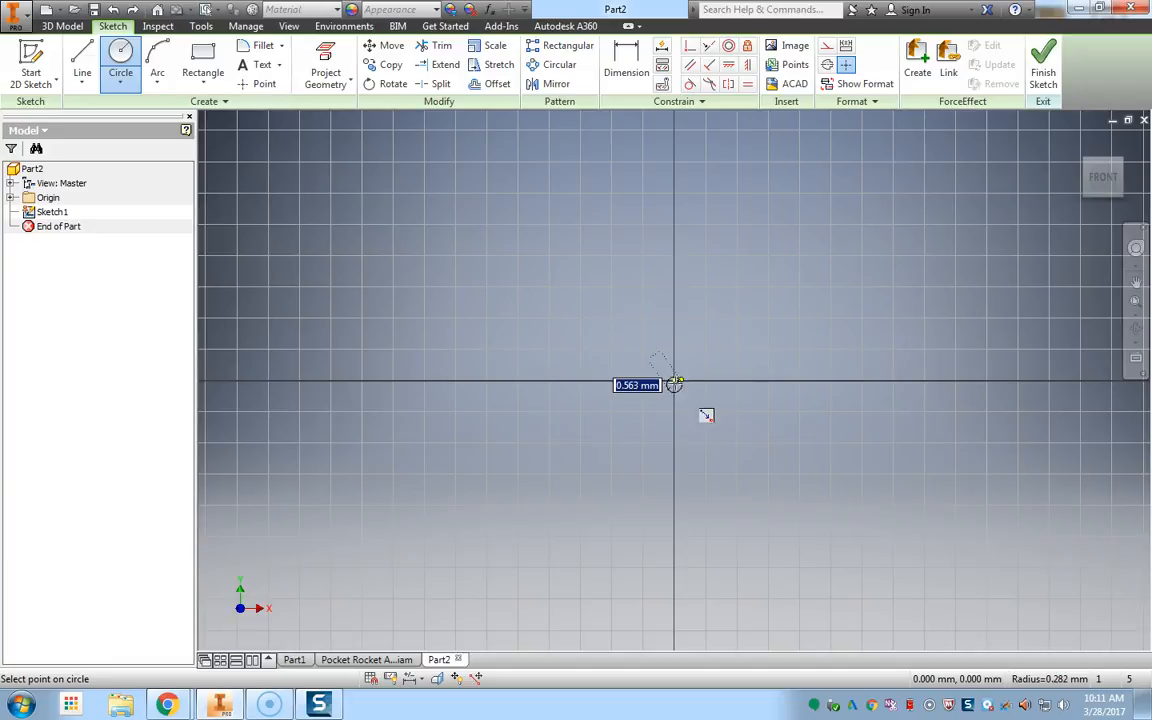
pyautogui.click(760, 285)
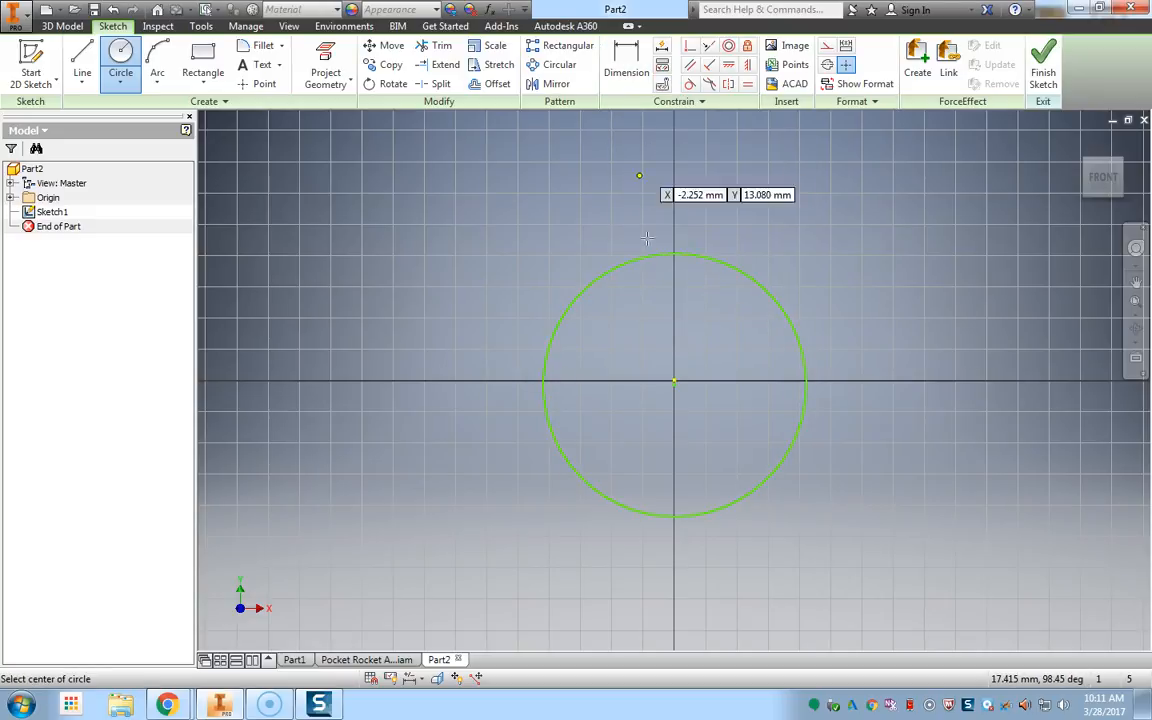
# Dimension the circle's diameter and set it to 16 mm
pyautogui.click(626, 65)
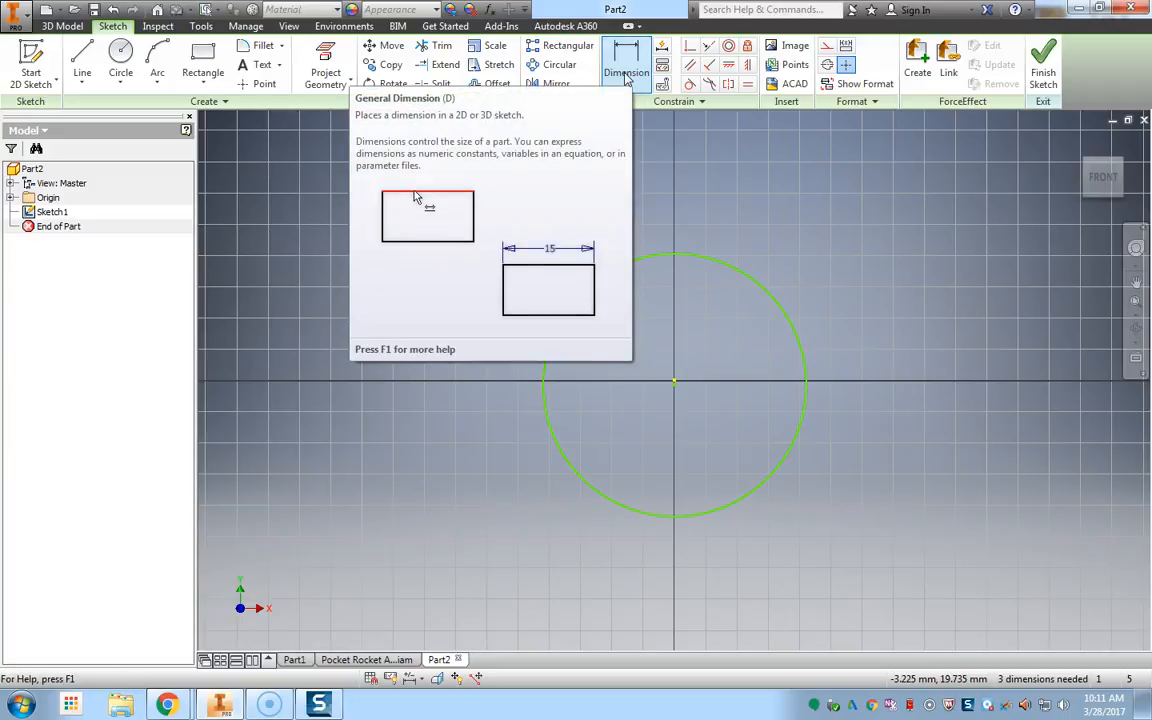
pyautogui.click(744, 276)
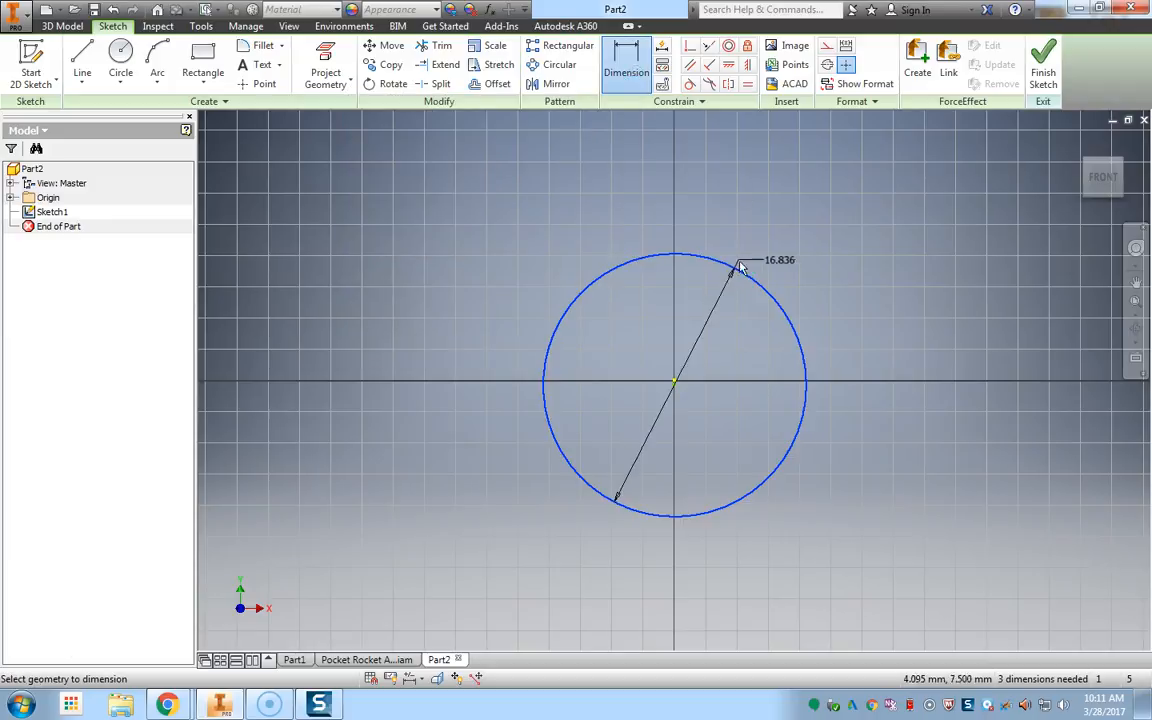
pyautogui.click(856, 268)
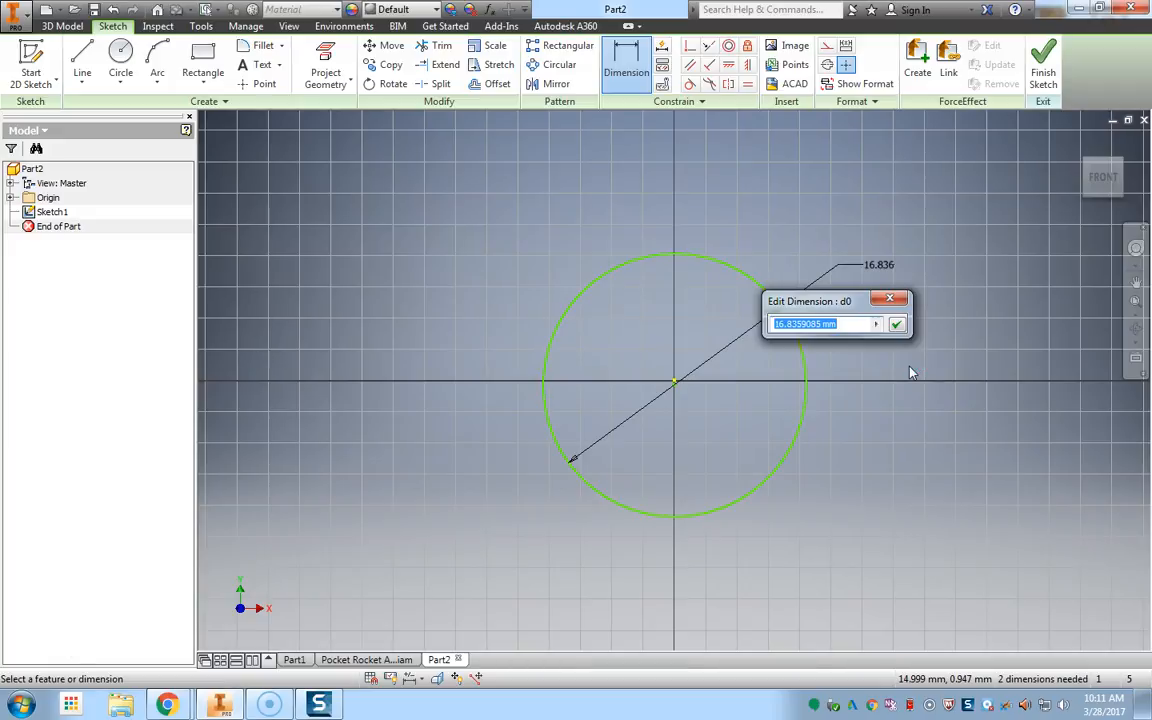
pyautogui.write('16')
pyautogui.press('Return')
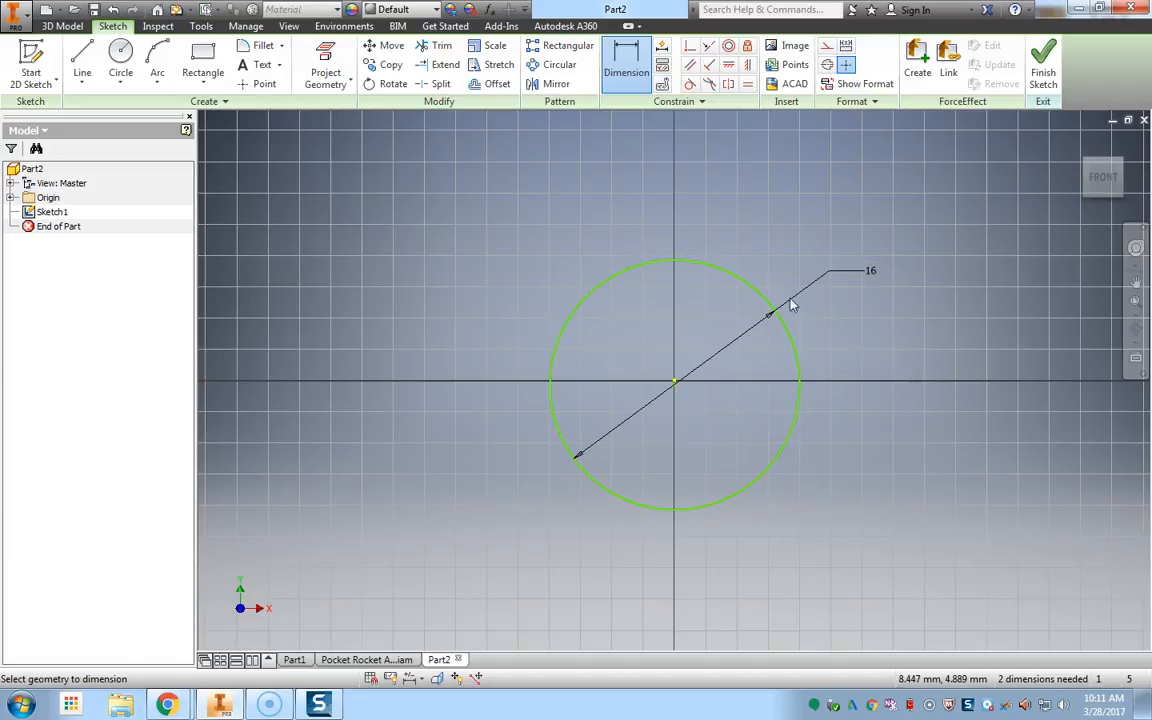
# Finish the sketch and reopen the circle's sketch for editing
pyautogui.click(1043, 55)
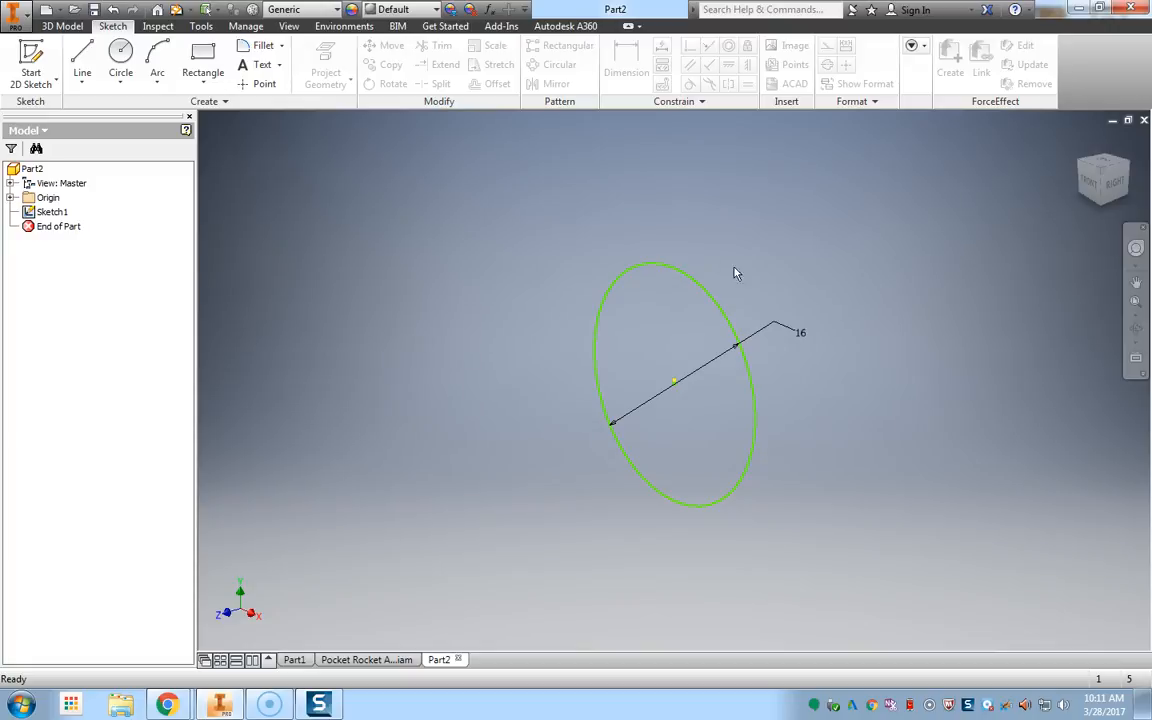
pyautogui.rightClick(54, 214)
pyautogui.click(538, 196)
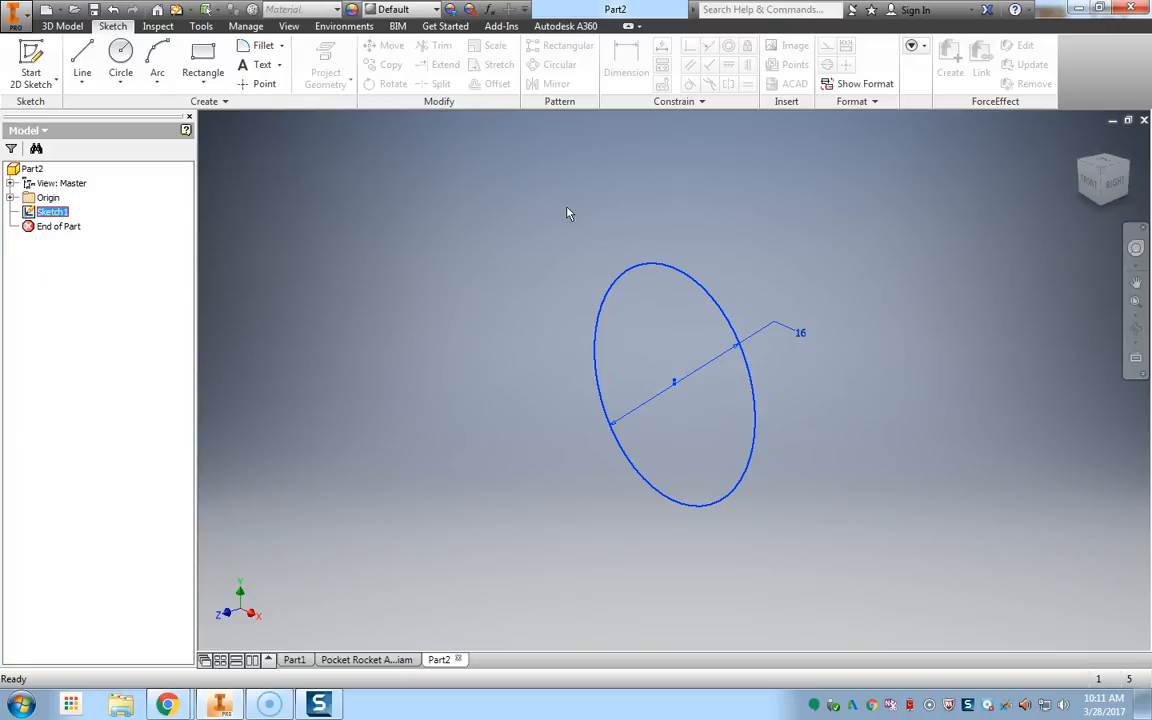
pyautogui.rightClick(663, 270)
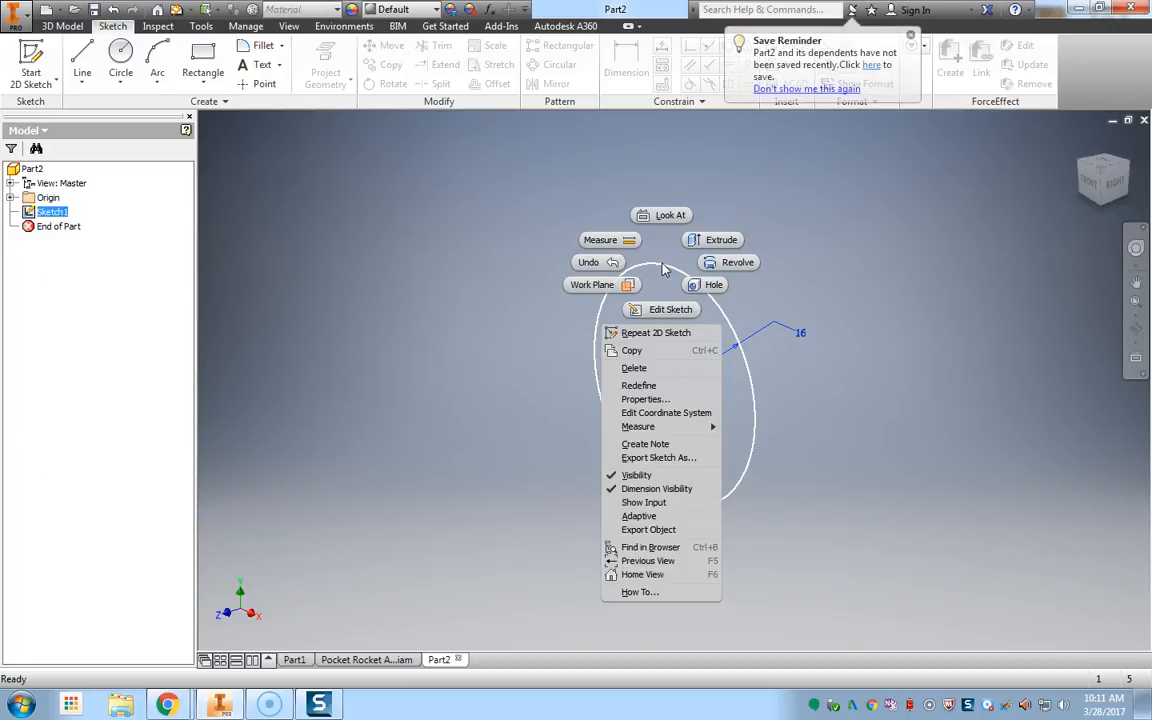
pyautogui.click(678, 311)
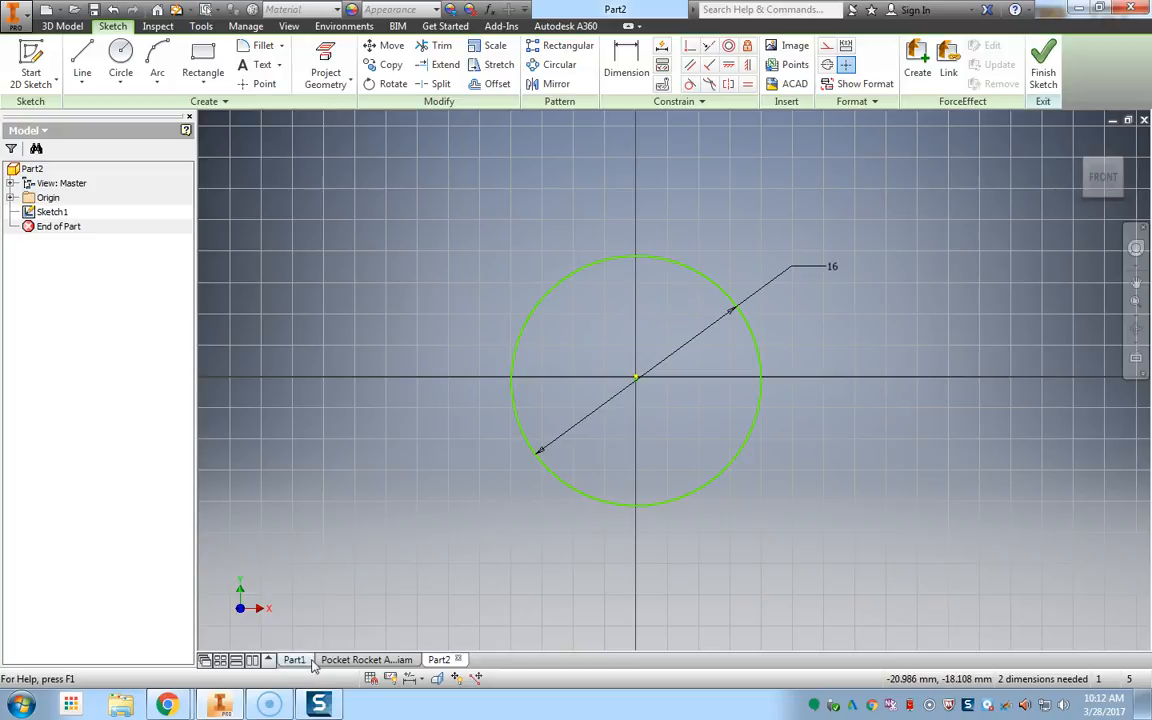
# Sketch a second, concentric circle with a diameter of 26 mm around the 16 mm circle
pyautogui.moveTo(296, 664)
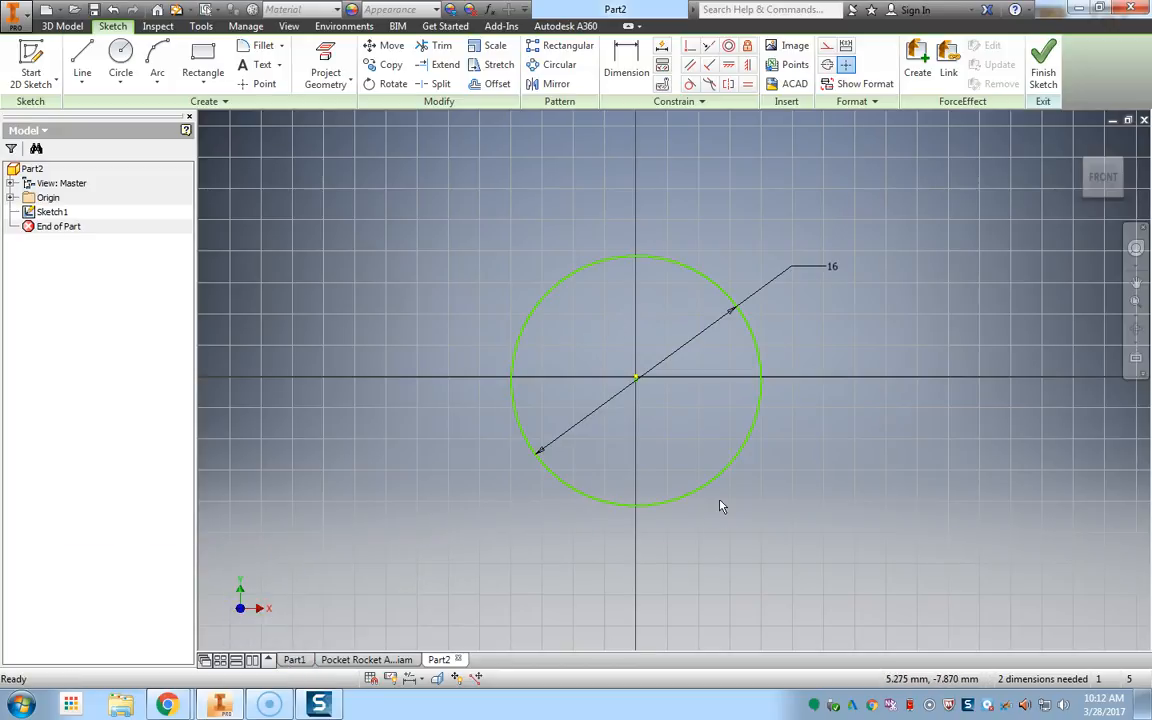
pyautogui.click(120, 58)
pyautogui.click(635, 380)
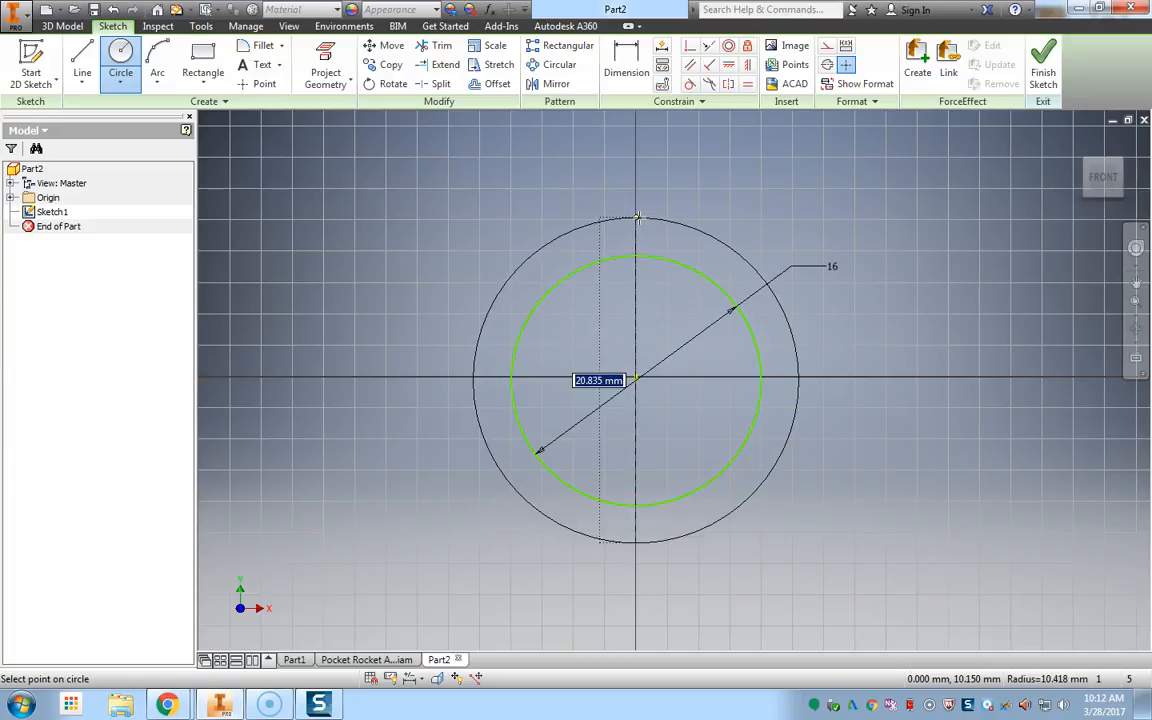
pyautogui.write('26')
pyautogui.press('Return')
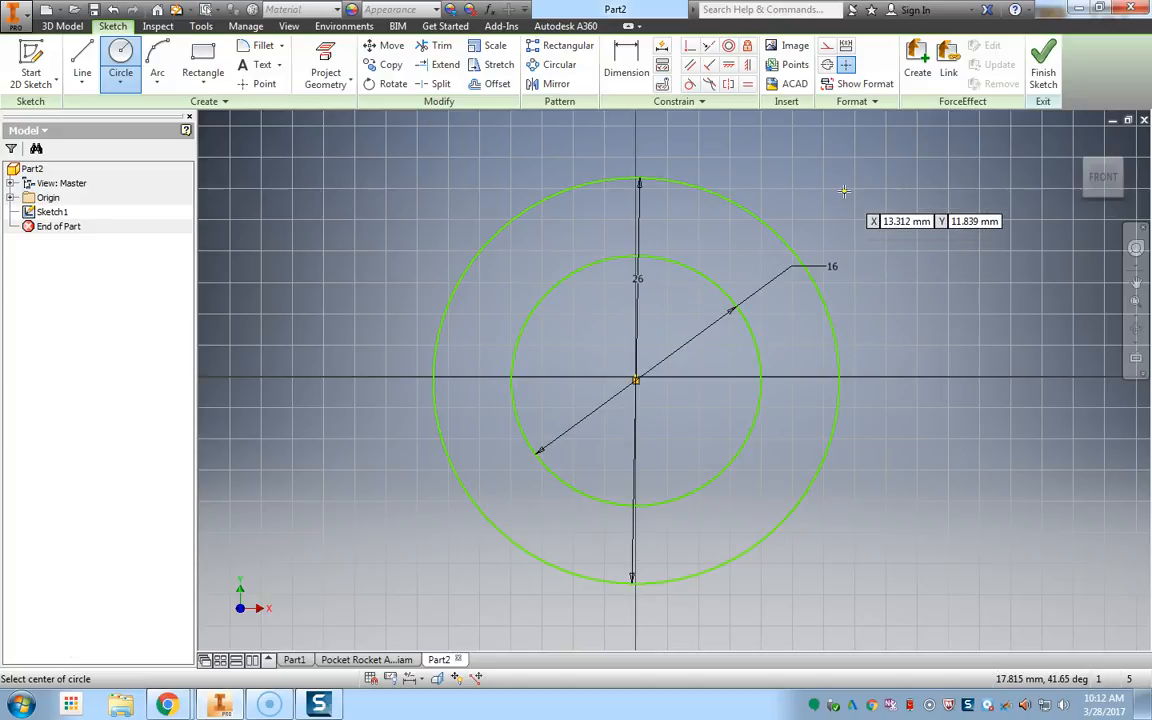
pyautogui.scroll(-3, 650, 428)
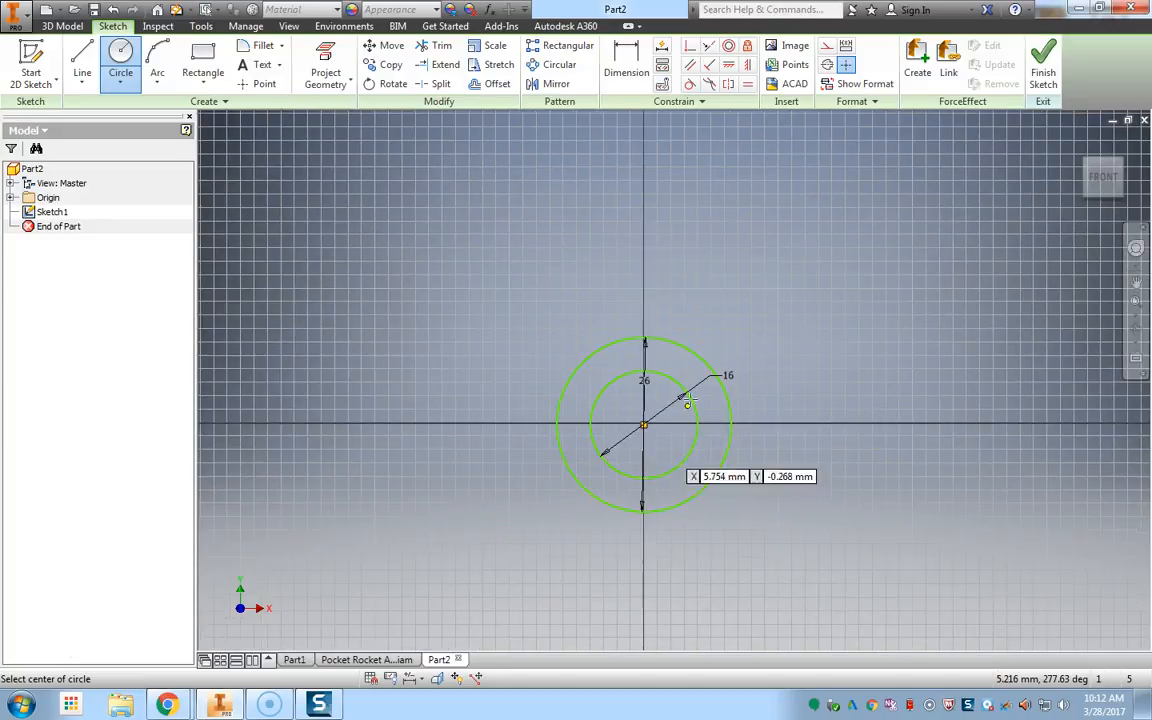
# Examine the fin outline and its dimensions in Part1's sketch for reference, then return to Part2, keeping it open
pyautogui.click(81, 62)
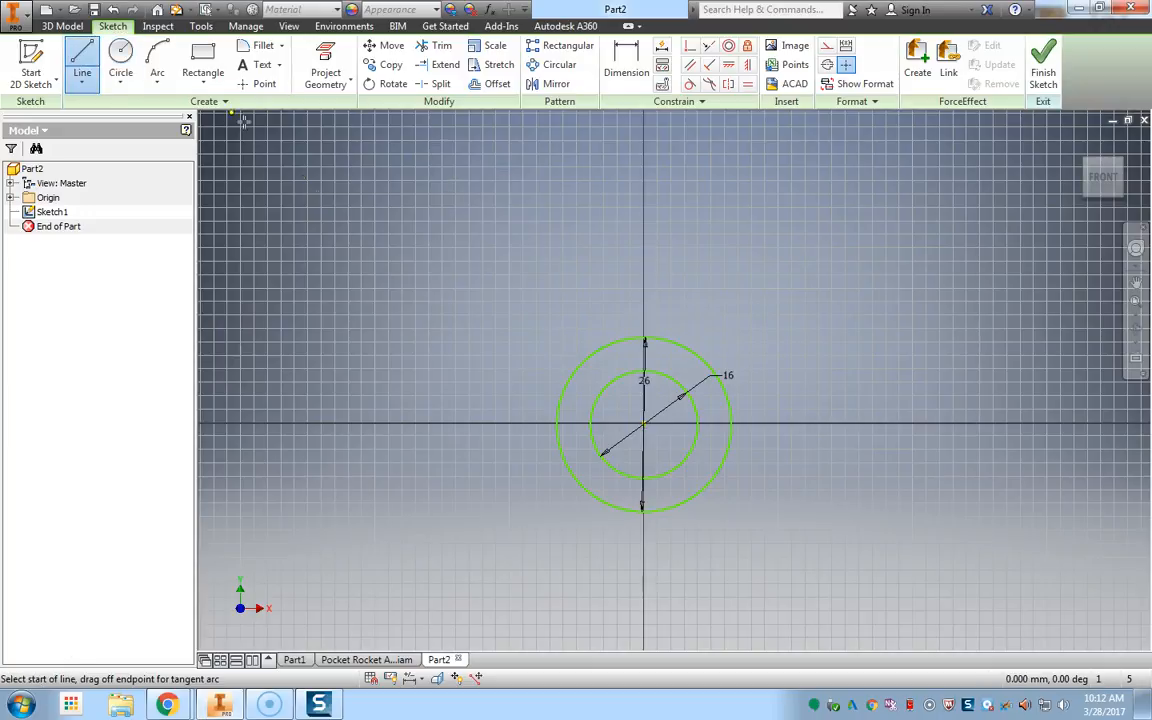
pyautogui.click(294, 661)
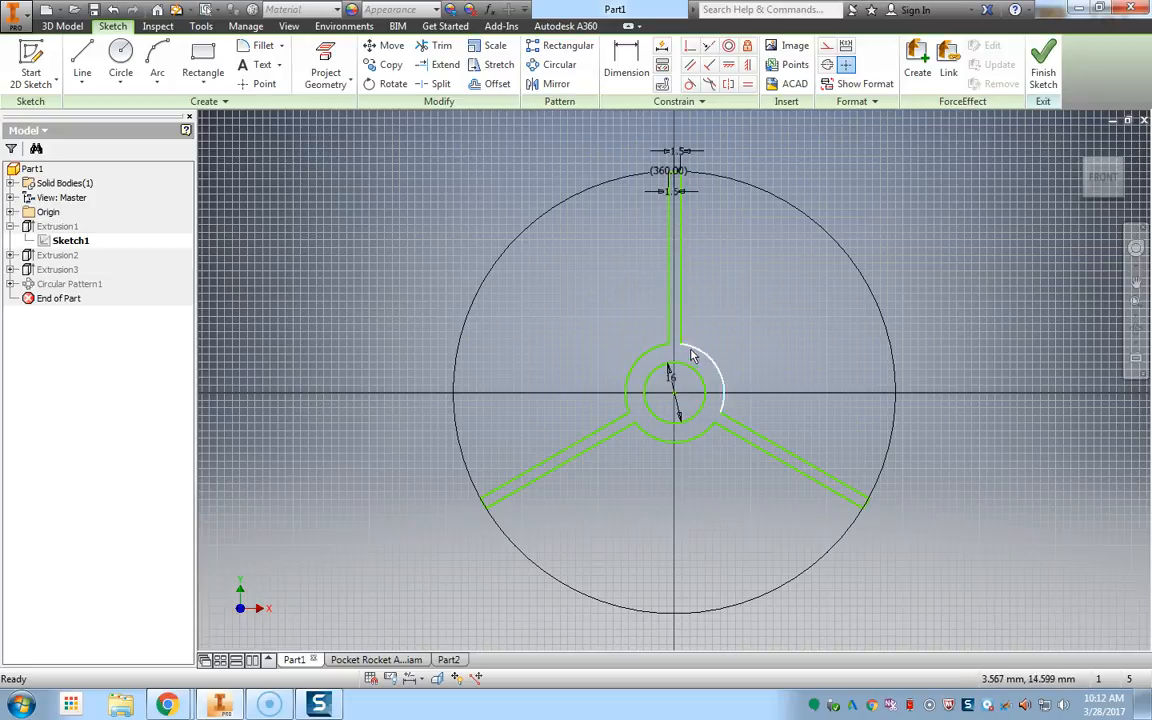
pyautogui.scroll(-5, 672, 172)
pyautogui.scroll(5, 672, 172)
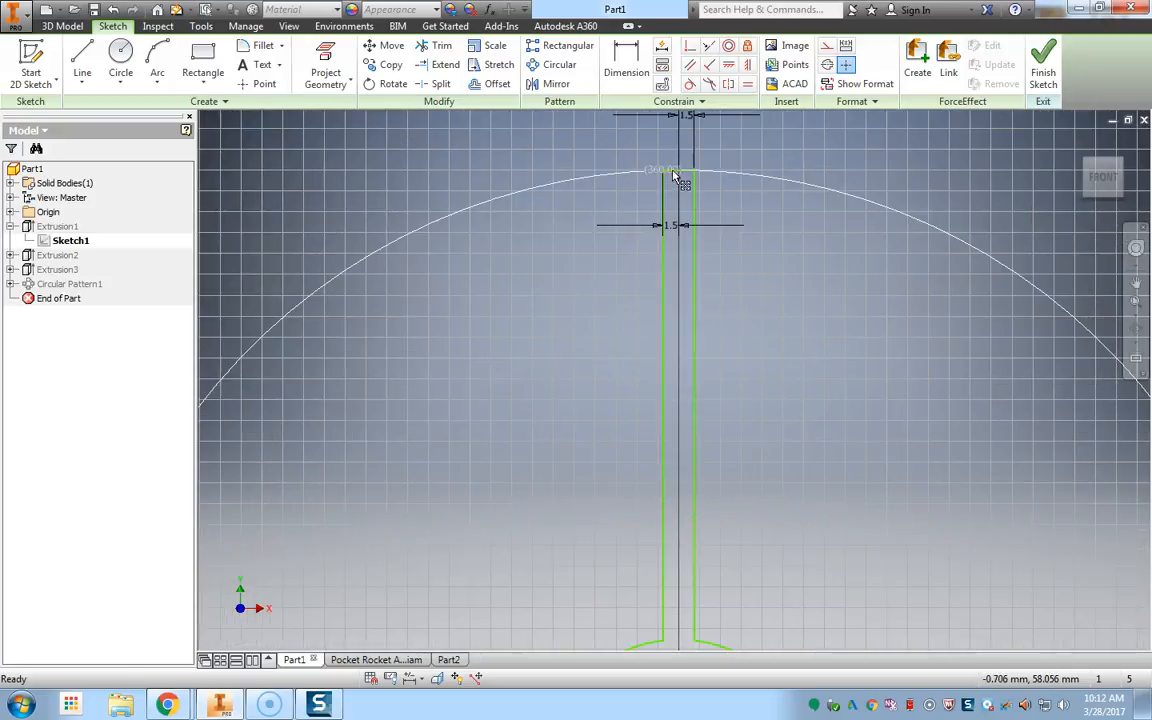
pyautogui.scroll(-4, 638, 378)
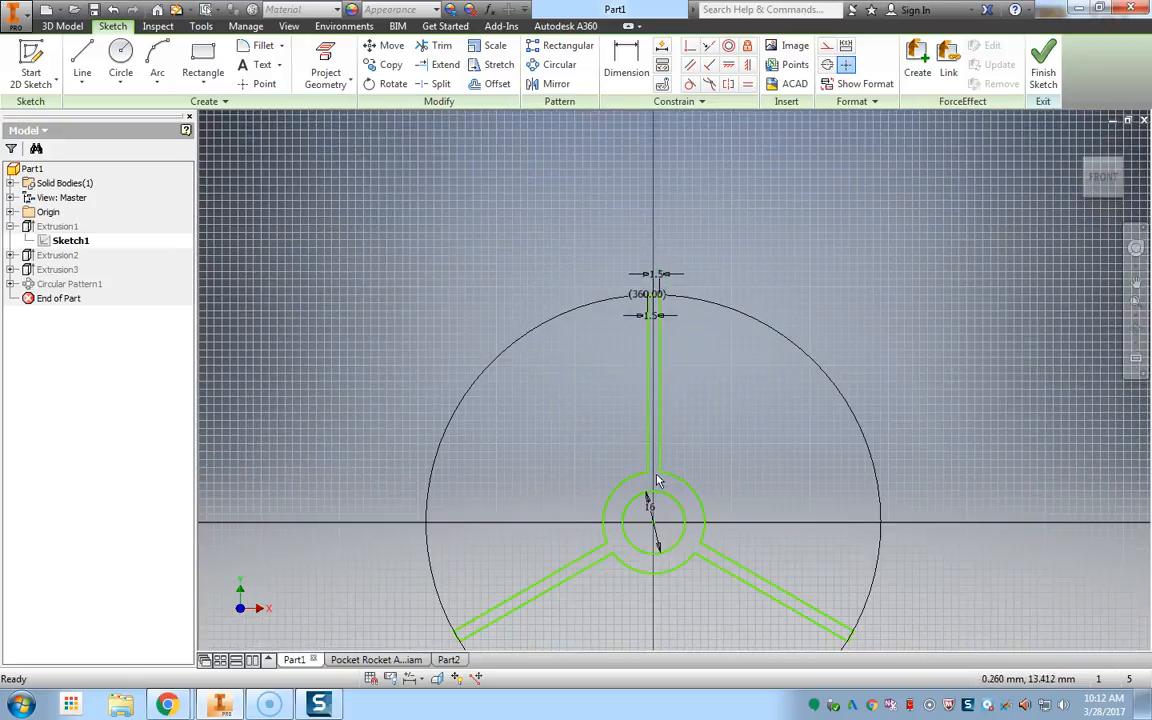
pyautogui.click(448, 660)
pyautogui.click(458, 660)
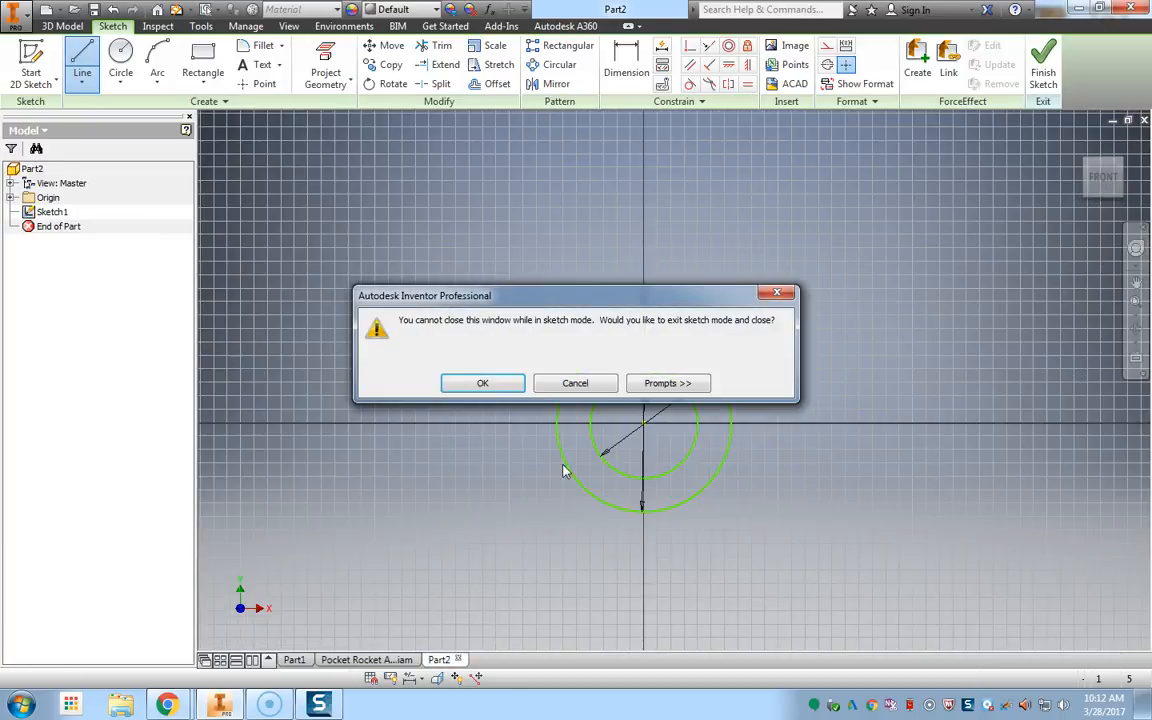
pyautogui.click(583, 382)
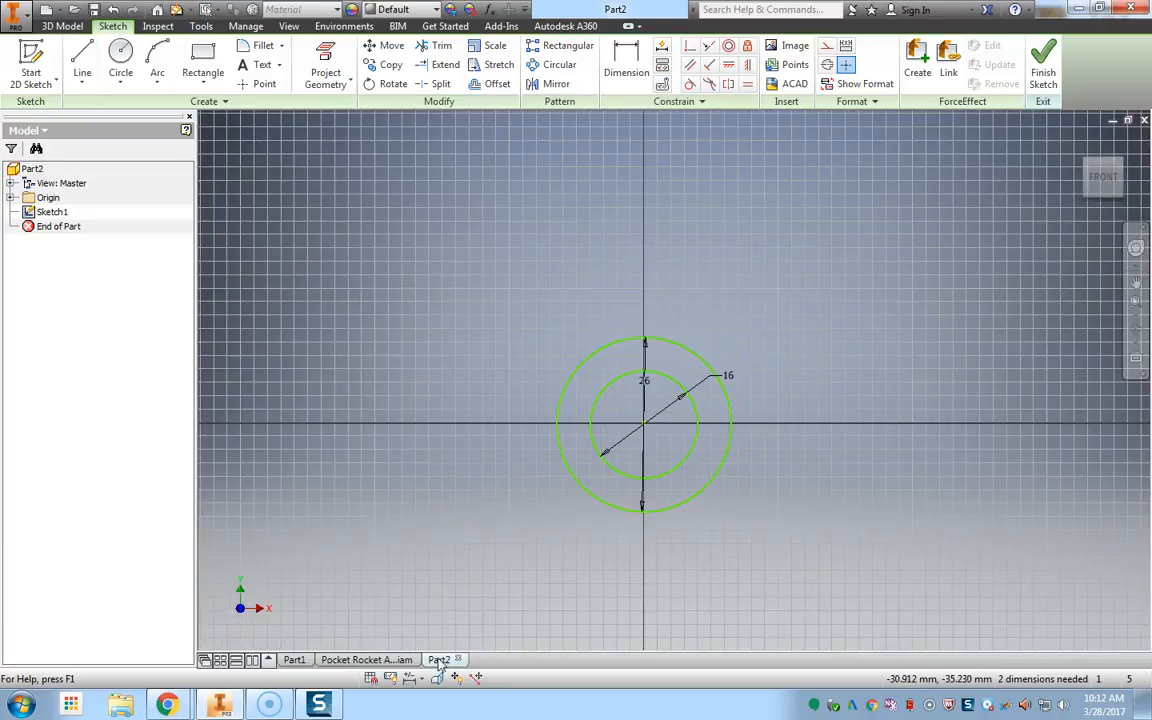
# Draw a 45 mm vertical line upward from the top of the 26 mm circle
pyautogui.click(82, 60)
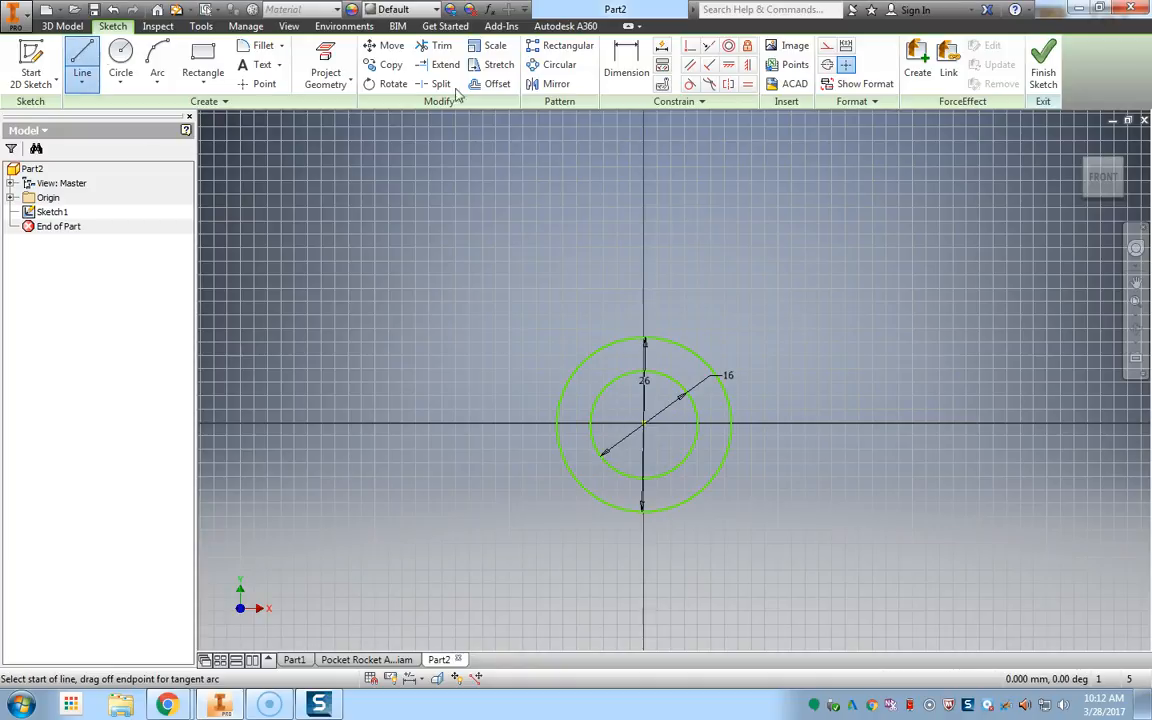
pyautogui.click(644, 340)
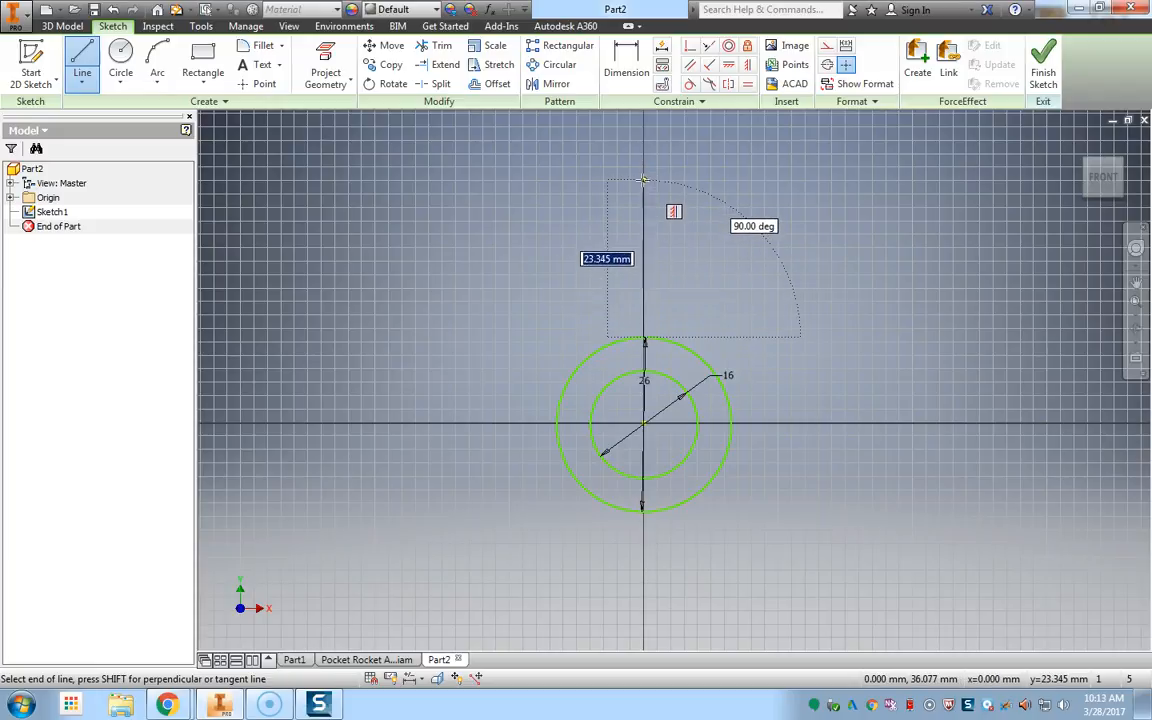
pyautogui.scroll(3, 655, 185)
pyautogui.scroll(2, 622, 193)
pyautogui.scroll(-4, 622, 193)
pyautogui.scroll(3, 626, 196)
pyautogui.scroll(2, 626, 196)
pyautogui.scroll(-4, 626, 196)
pyautogui.scroll(3, 628, 196)
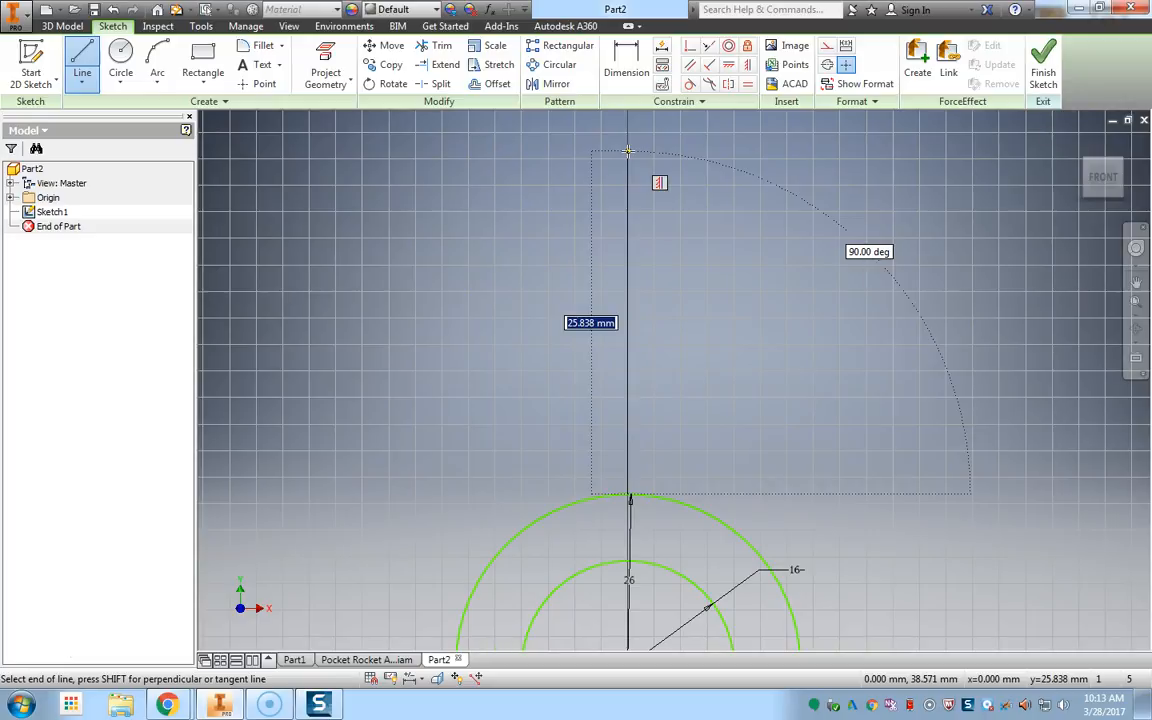
pyautogui.write('45')
pyautogui.press('Return')
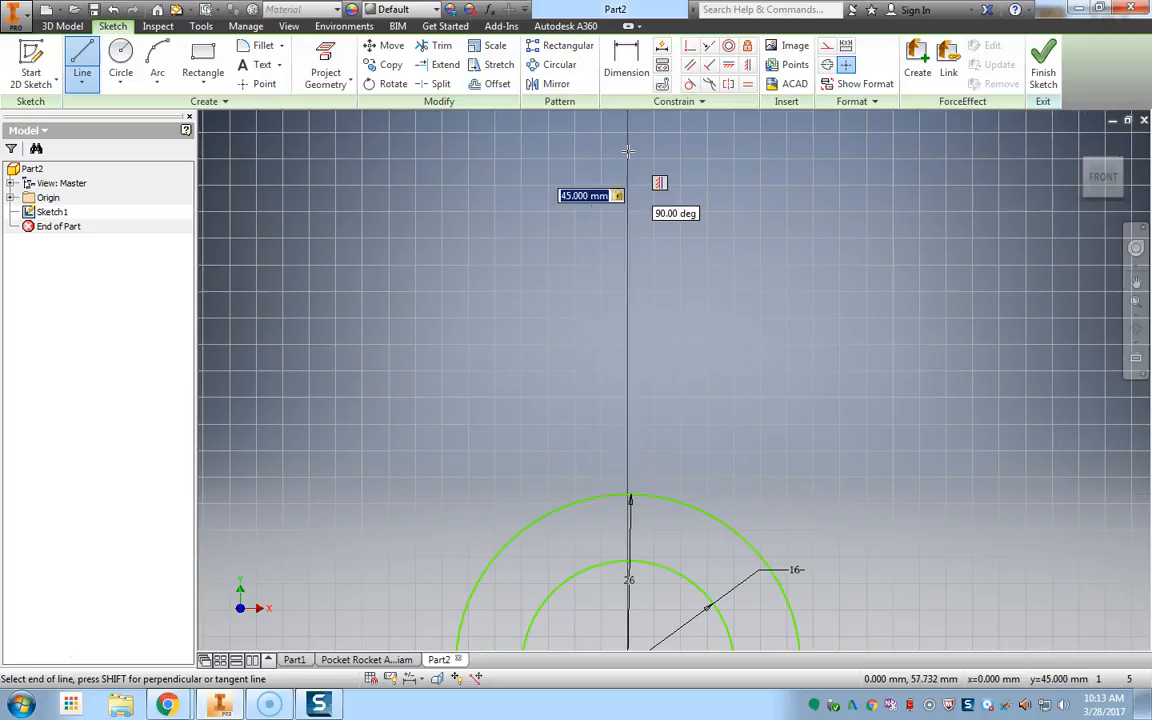
# Add a 1.5 mm horizontal line to the right from the upper end of the 45 mm line
pyautogui.scroll(3, 680, 300)
pyautogui.scroll(-5, 700, 260)
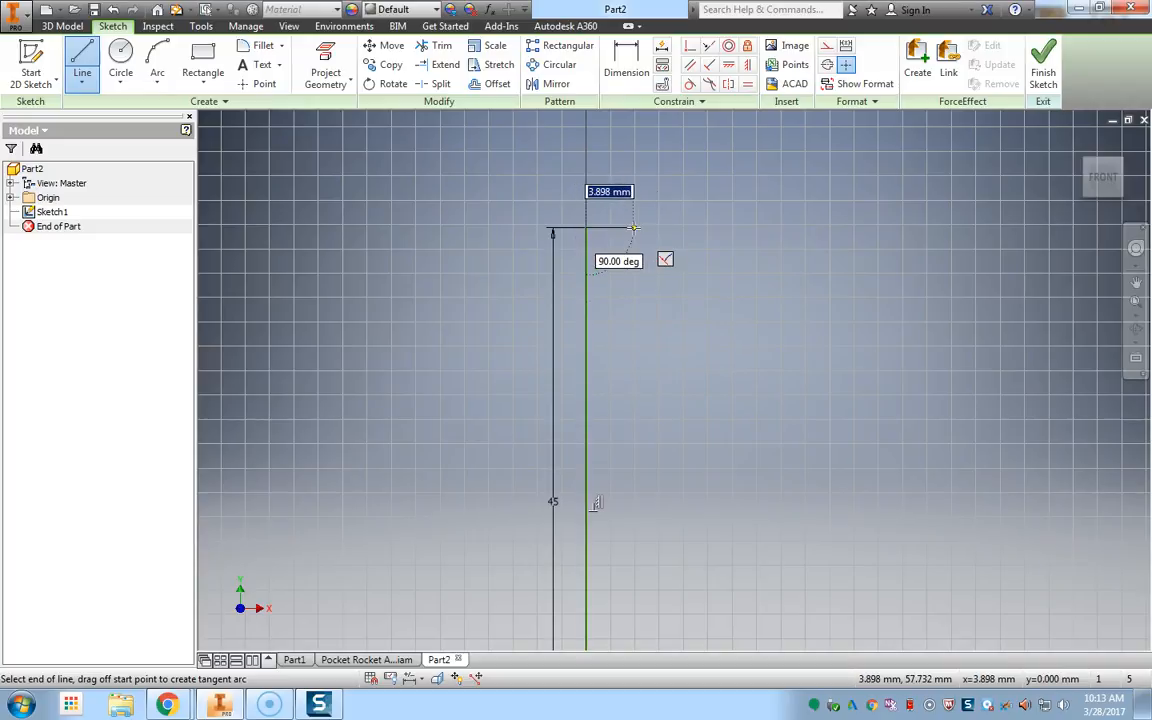
pyautogui.write('1.5')
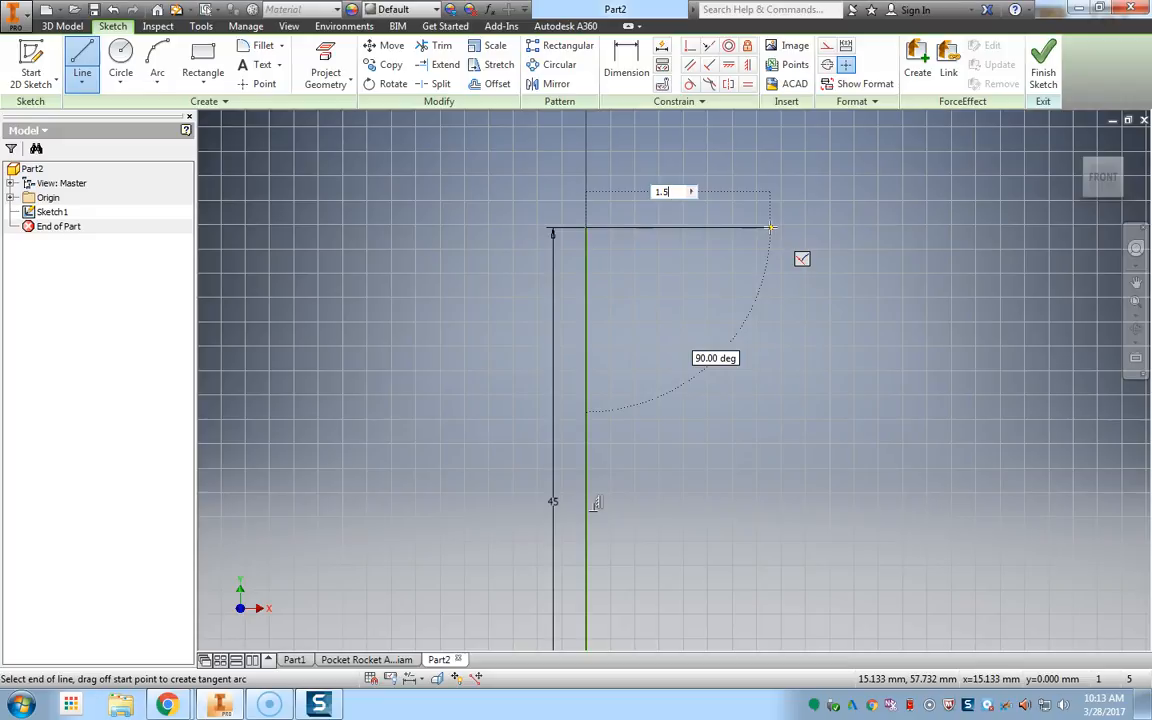
pyautogui.press('Tab')
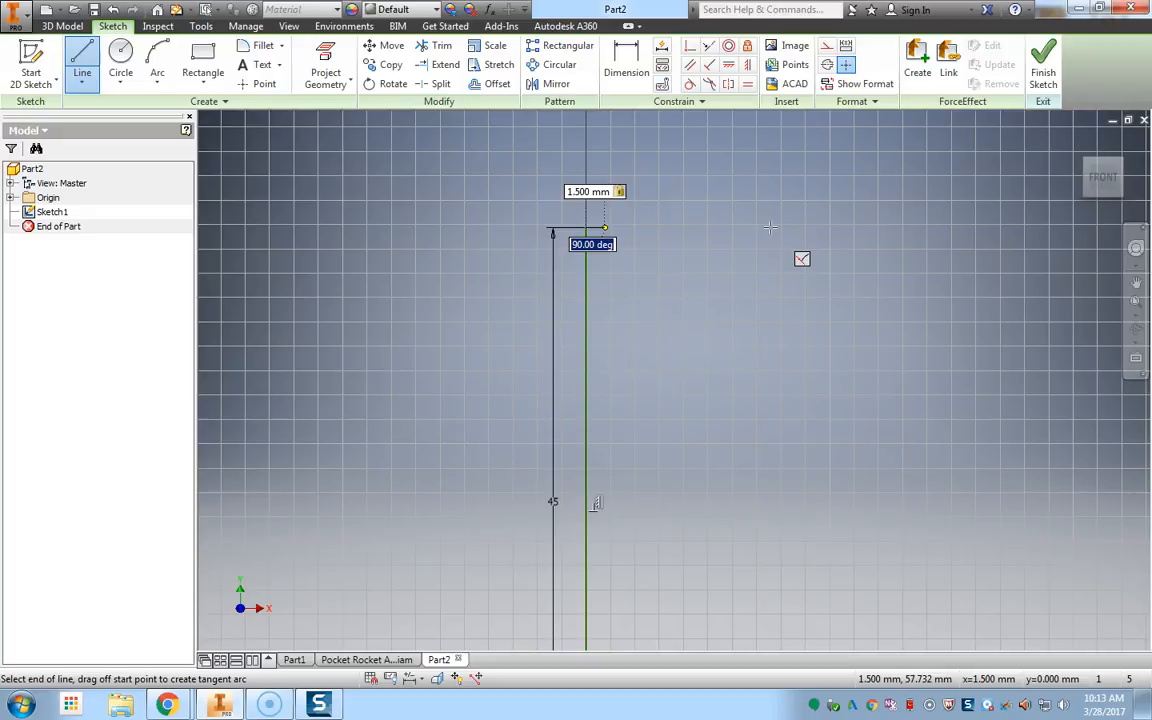
pyautogui.press('Return')
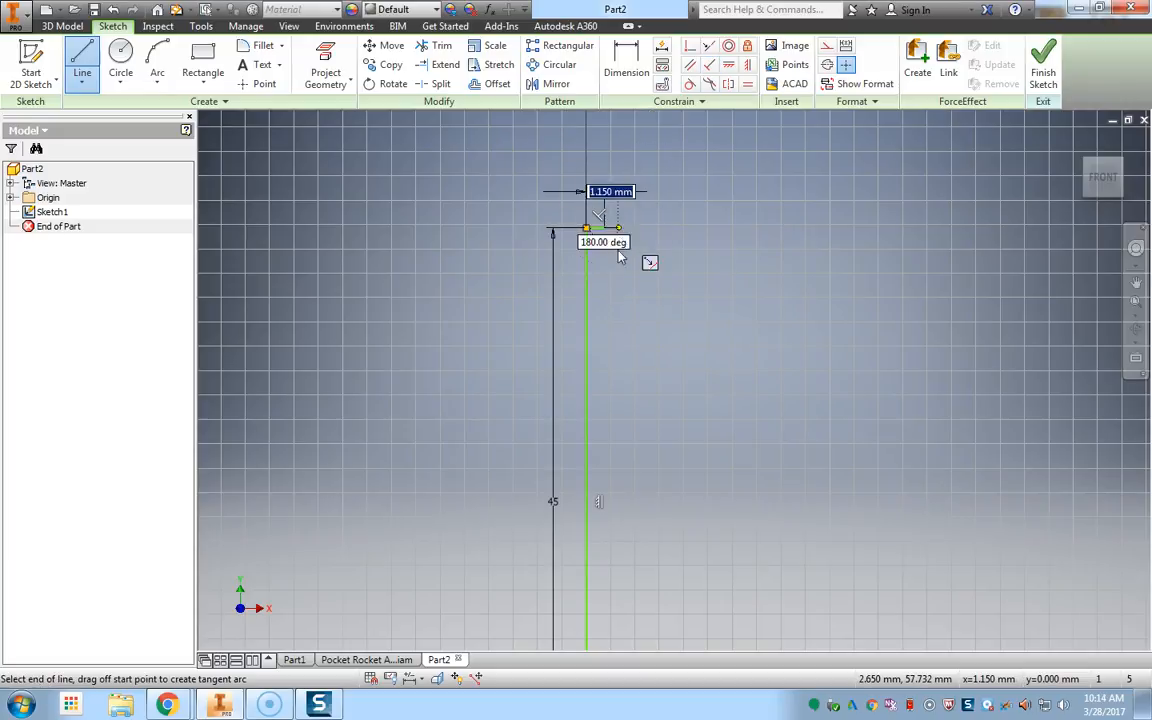
# Draw the fin's right side as a vertical line from the short top edge down to the 26 mm circle
pyautogui.scroll(-3, 600, 252)
pyautogui.scroll(5, 583, 444)
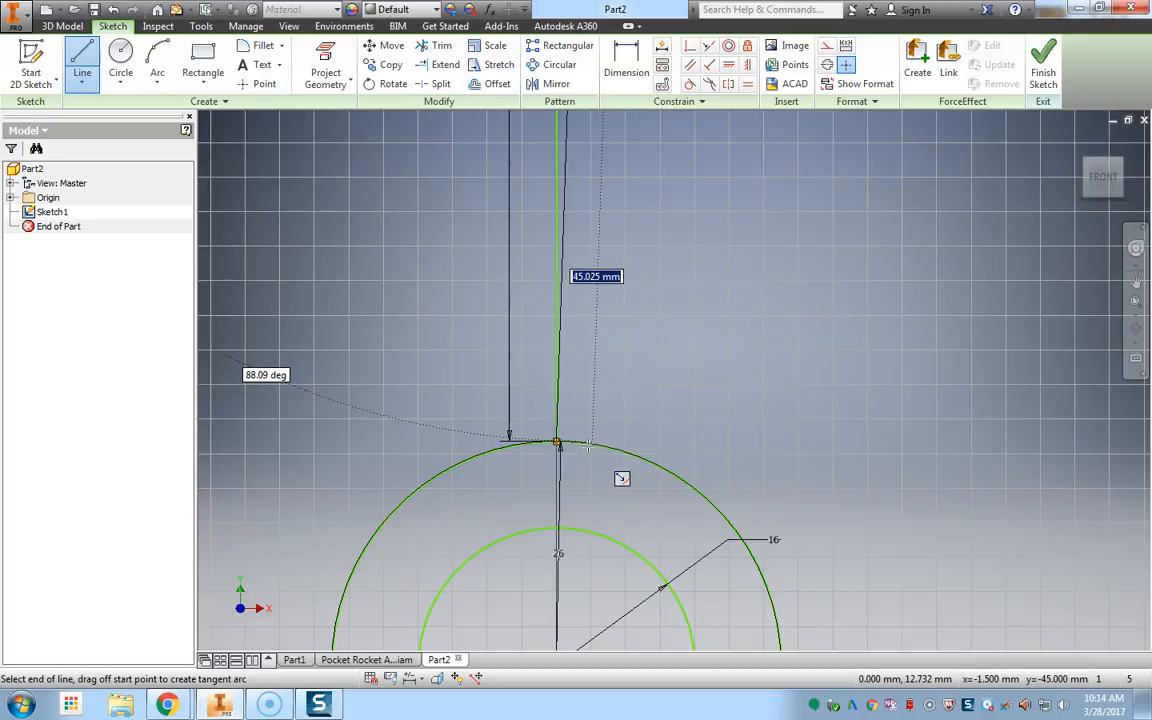
pyautogui.scroll(-3, 587, 441)
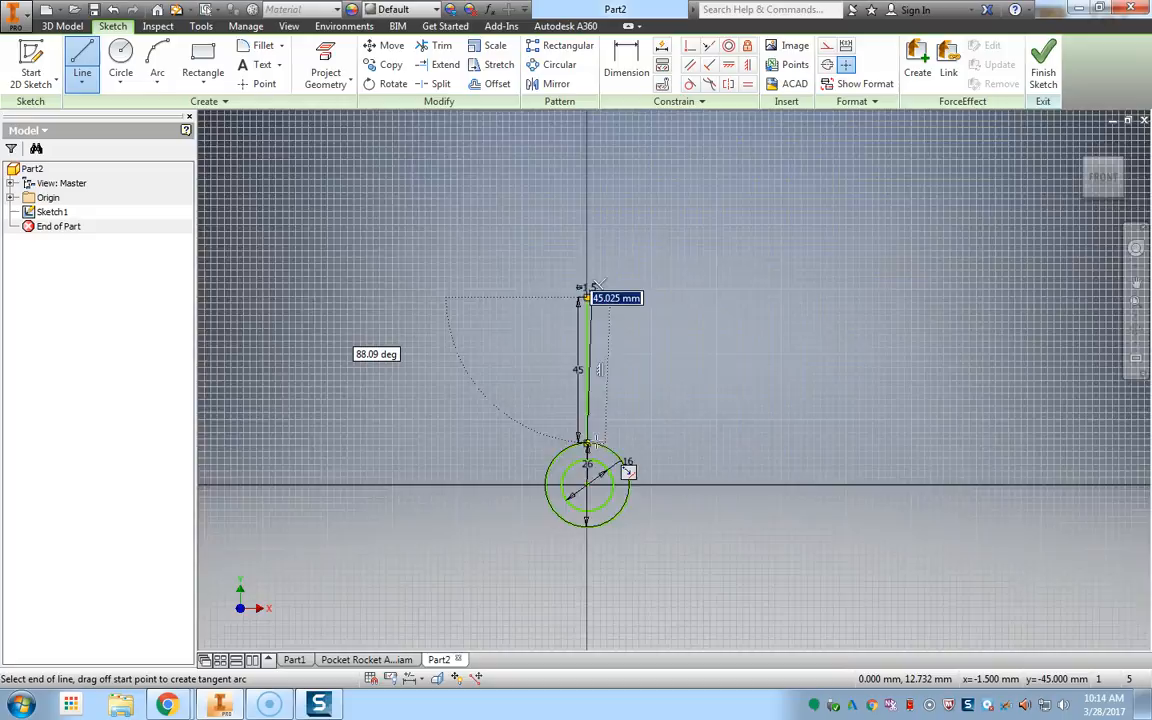
pyautogui.scroll(3, 595, 443)
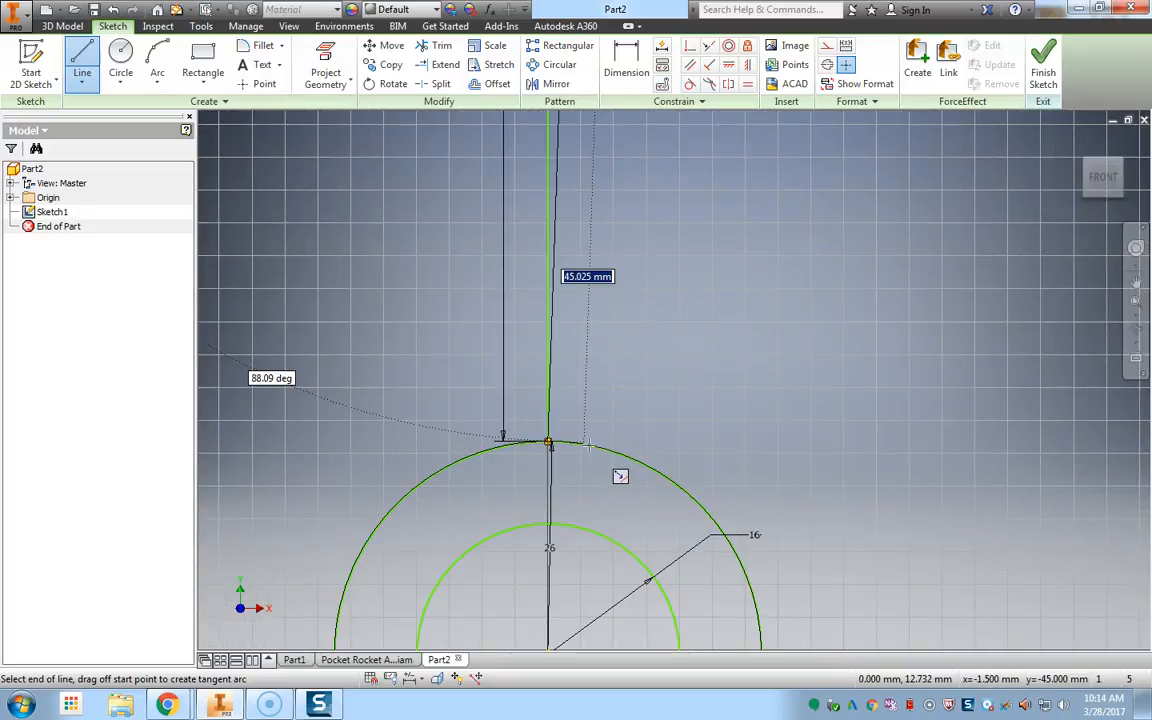
pyautogui.scroll(3, 595, 445)
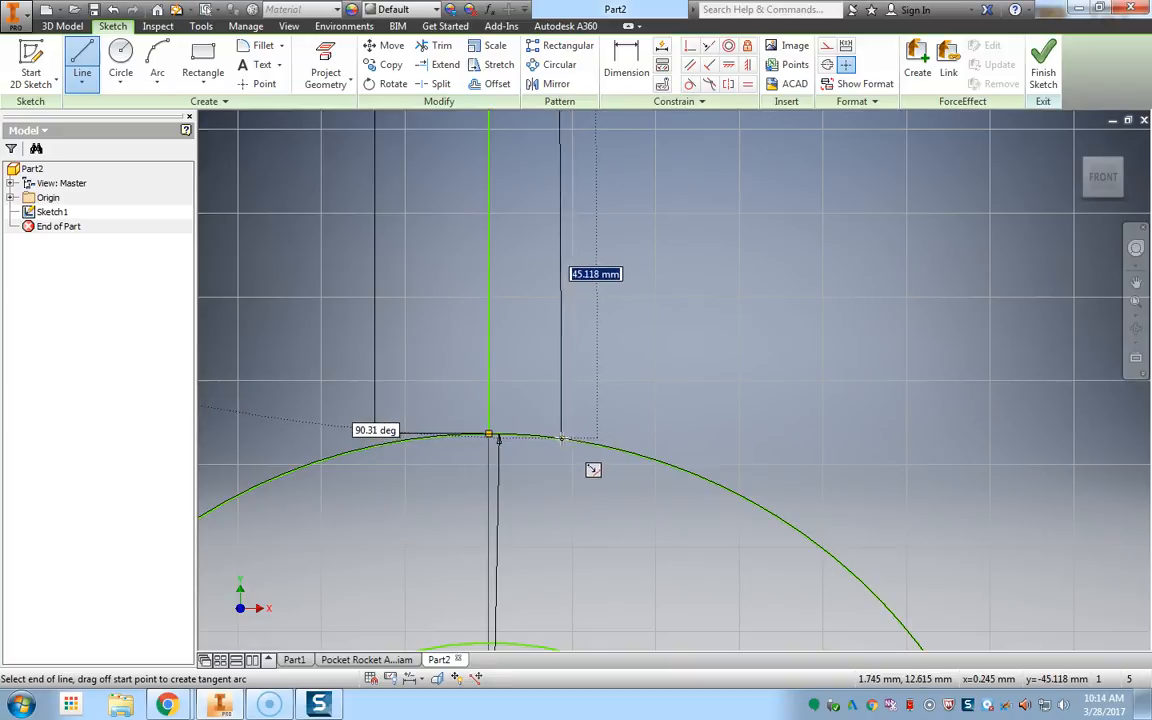
pyautogui.scroll(-3, 558, 437)
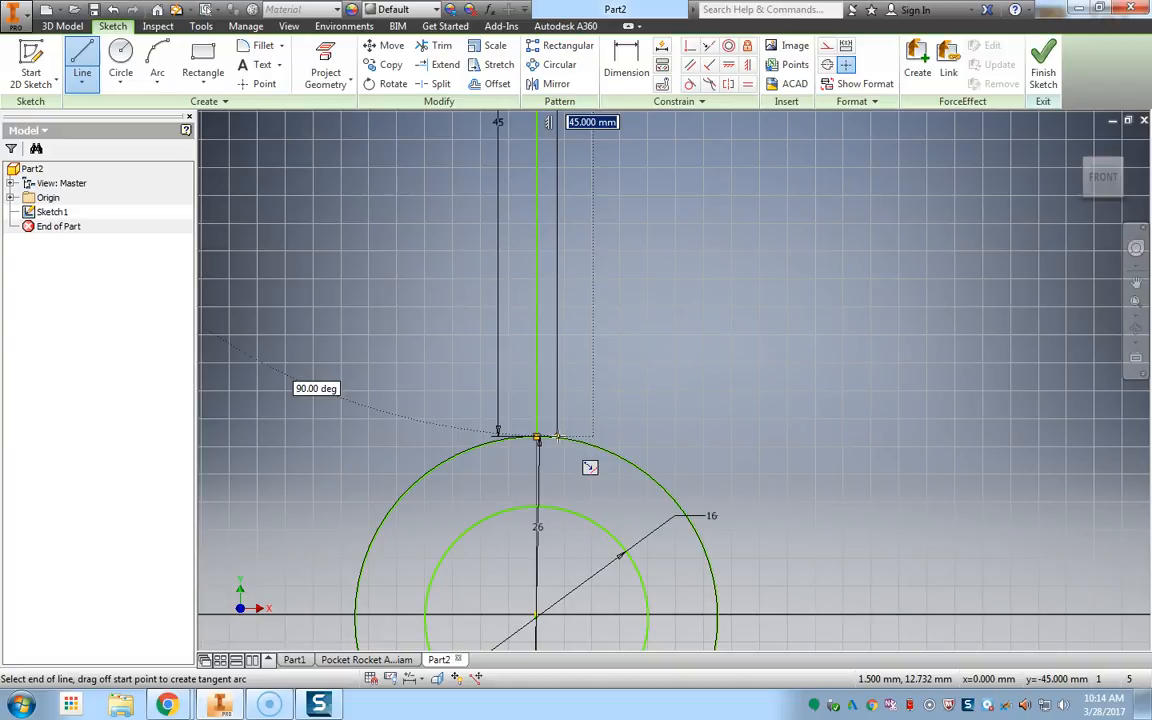
pyautogui.doubleClick(557, 437)
pyautogui.scroll(-4, 585, 440)
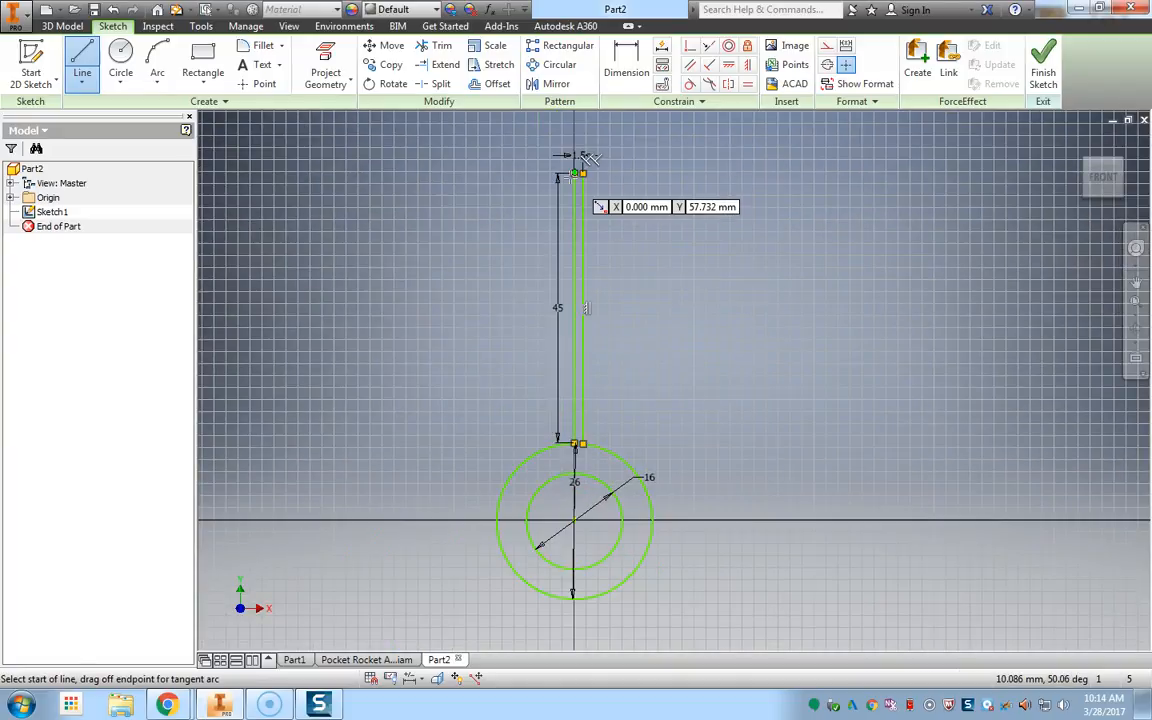
# Draw a 1.5 mm top edge to the left of the centre line and a vertical side from it down to the outer circle
pyautogui.click(575, 174)
pyautogui.write('1.5')
pyautogui.press('Return')
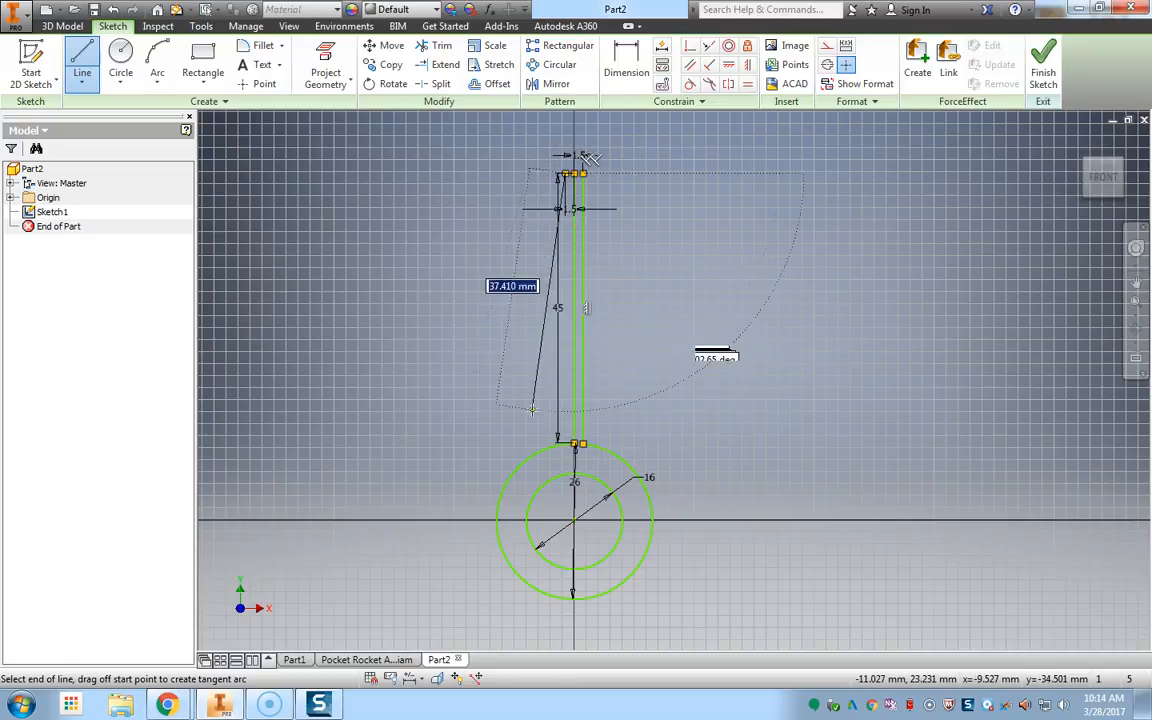
pyautogui.scroll(2, 564, 446)
pyautogui.scroll(2, 562, 445)
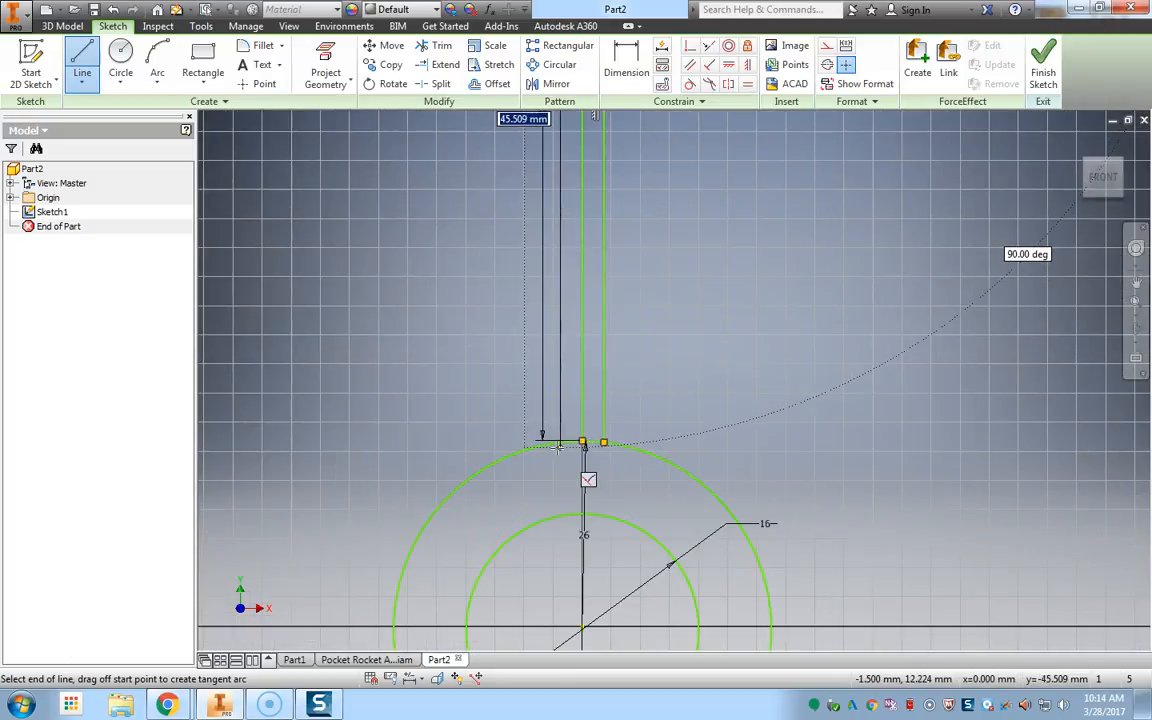
pyautogui.click(559, 442)
pyautogui.scroll(-3, 554, 455)
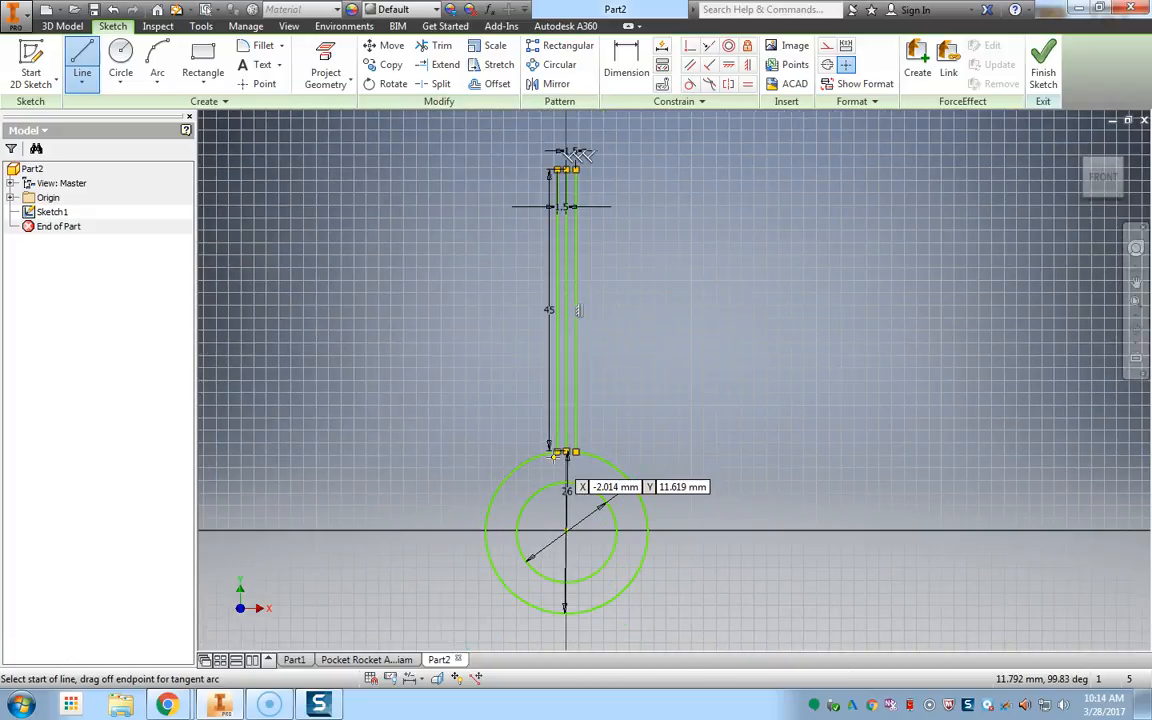
pyautogui.scroll(2, 575, 224)
pyautogui.scroll(-2, 566, 272)
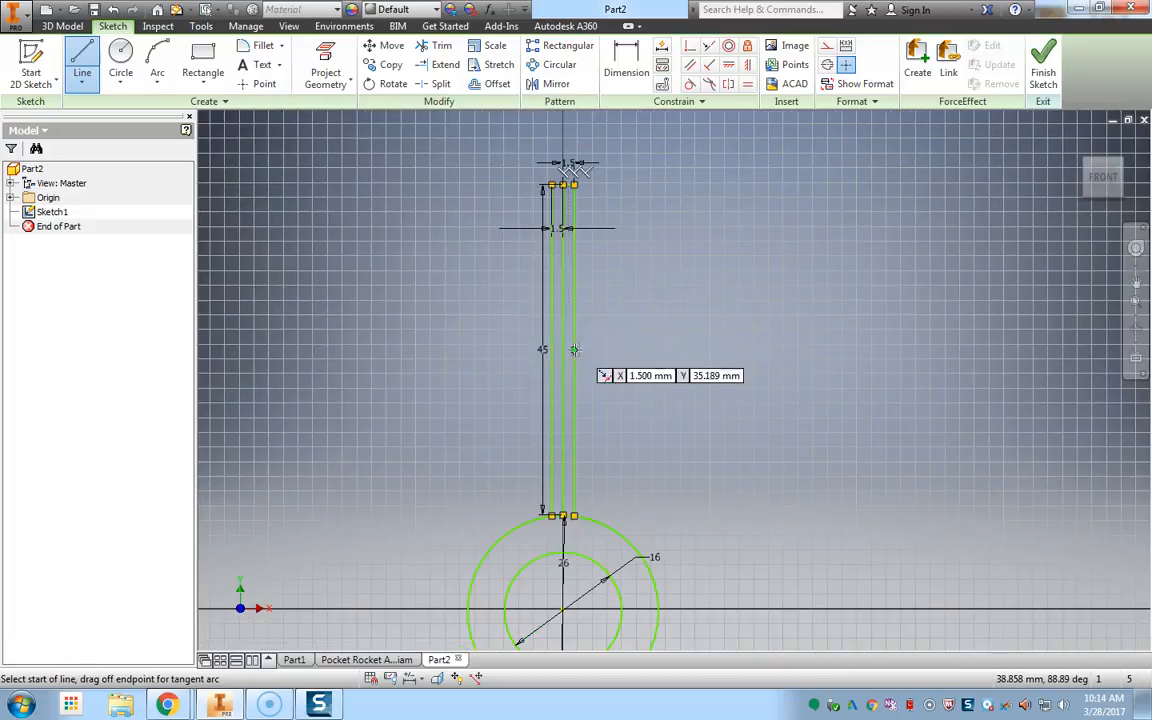
pyautogui.scroll(1, 556, 300)
pyautogui.scroll(1, 567, 216)
pyautogui.scroll(1, 566, 216)
pyautogui.scroll(-1, 556, 228)
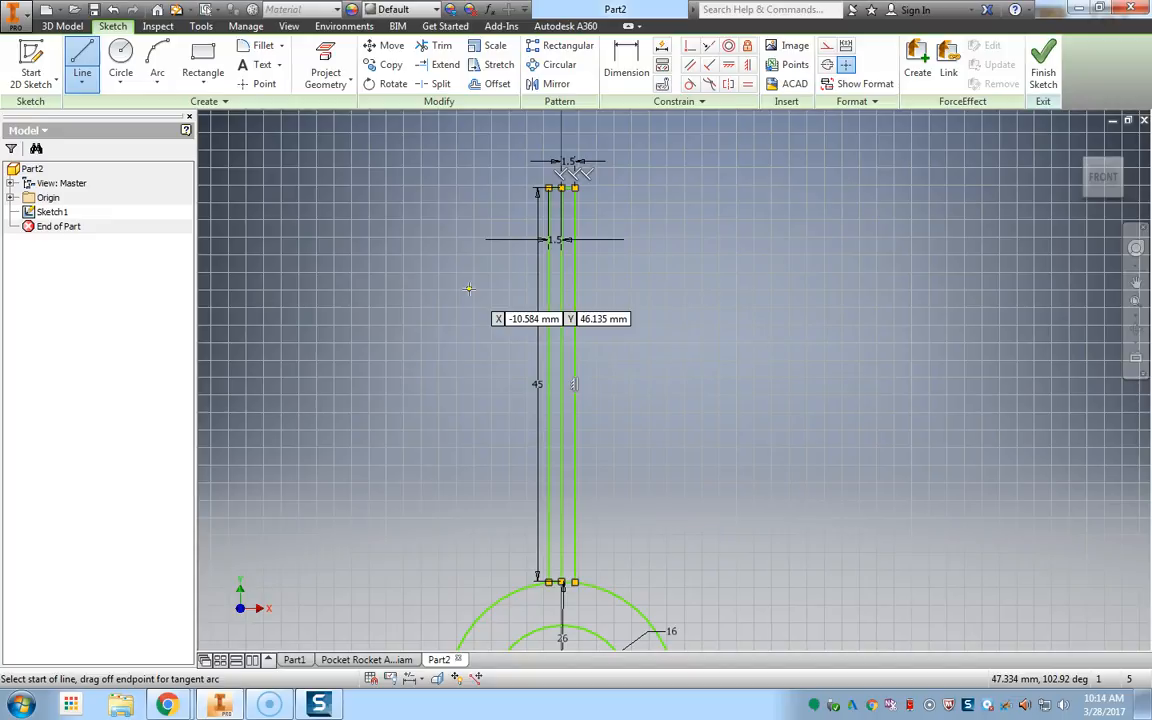
pyautogui.click(80, 58)
pyautogui.scroll(3, 561, 195)
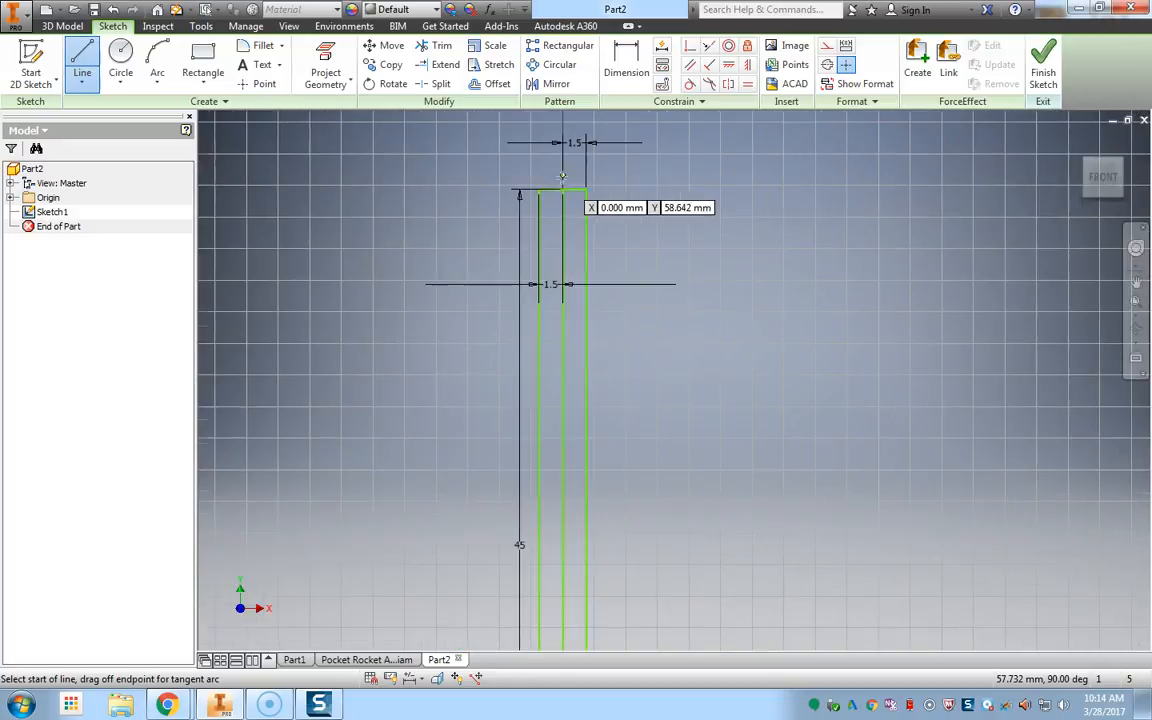
# Delete the 45 mm centre line between the fin's two sides
pyautogui.press('Escape')
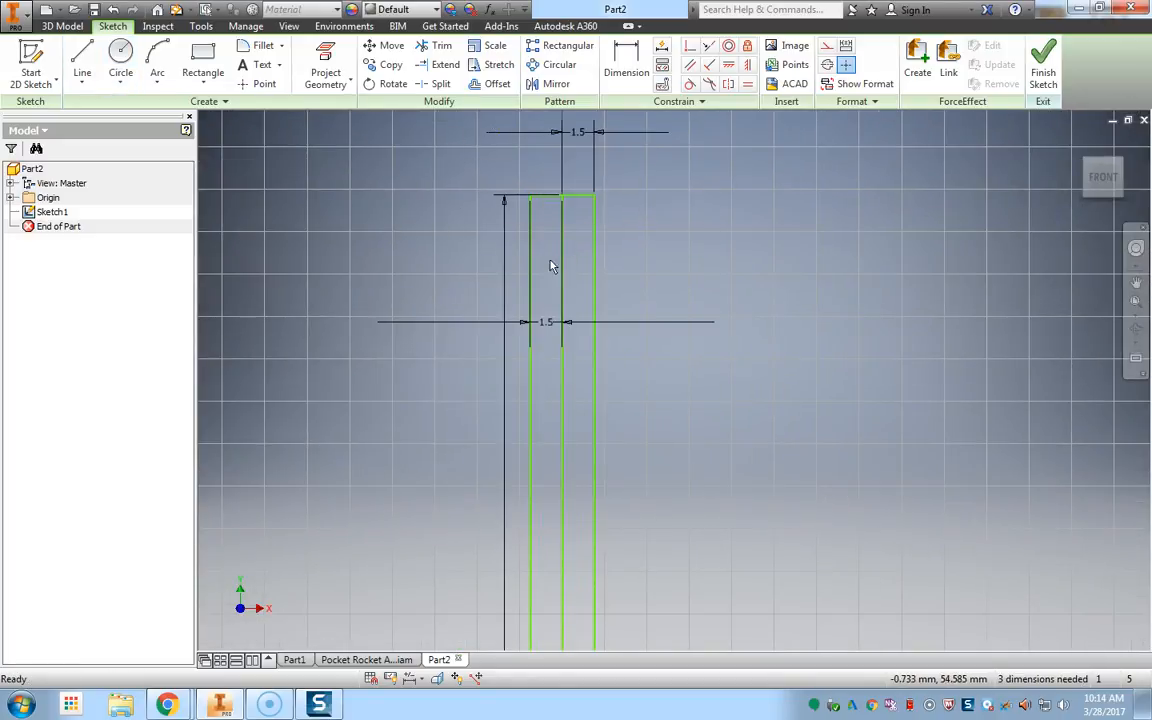
pyautogui.click(565, 396)
pyautogui.scroll(-5, 566, 394)
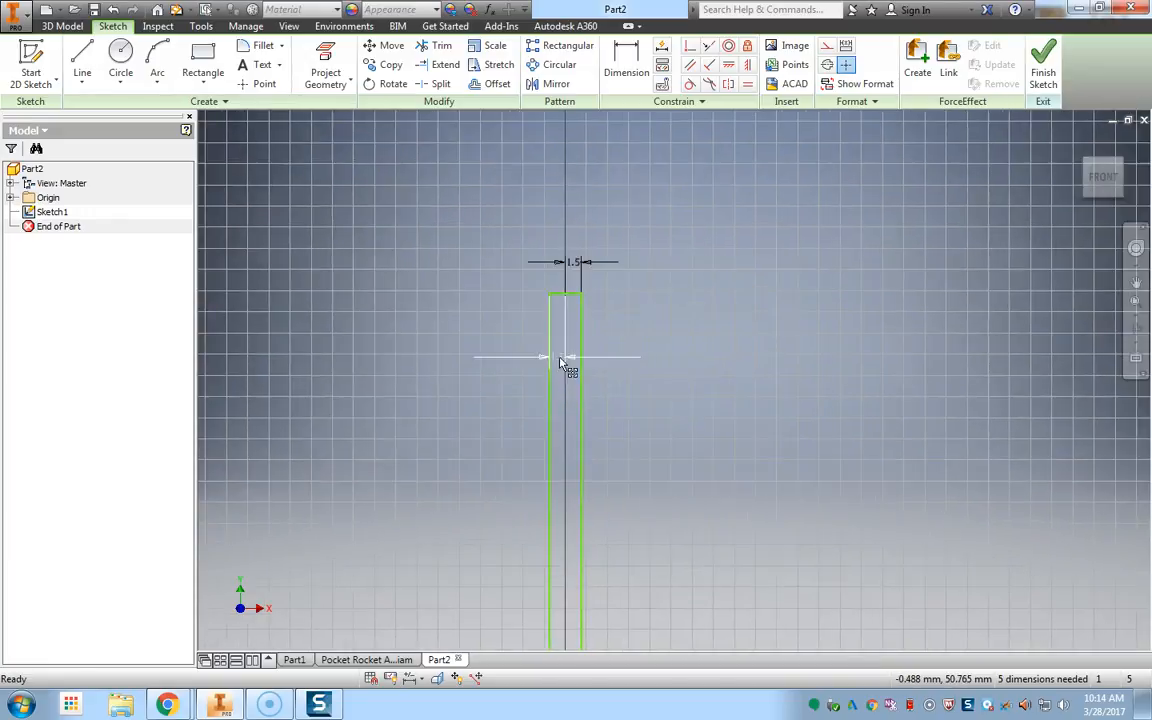
# Trim the short arc of the 26 mm circle that lies between the fin's two sides
pyautogui.scroll(-4, 559, 342)
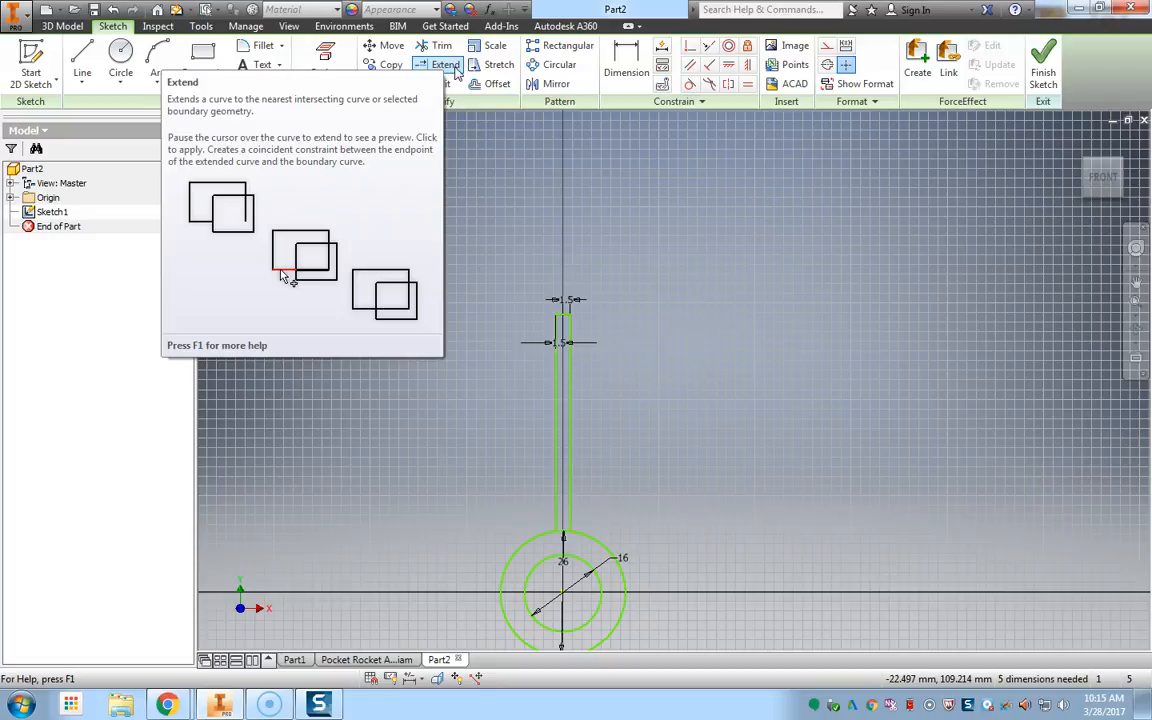
pyautogui.click(436, 45)
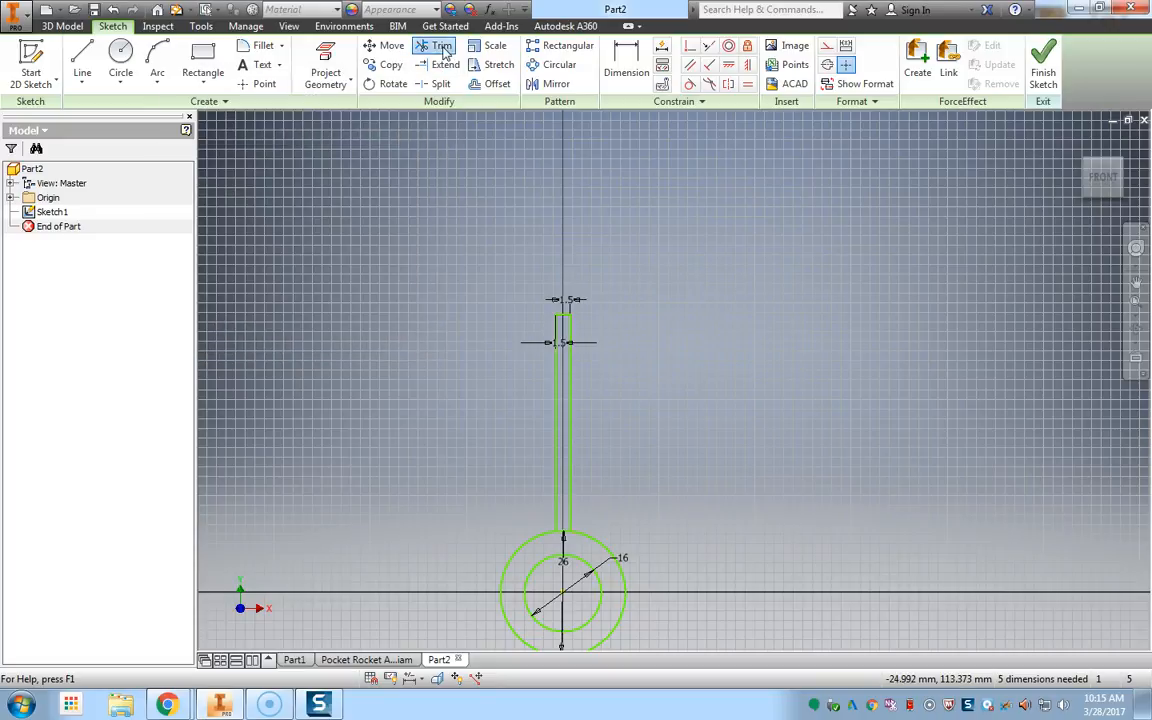
pyautogui.scroll(-3, 600, 400)
pyautogui.scroll(3, 514, 386)
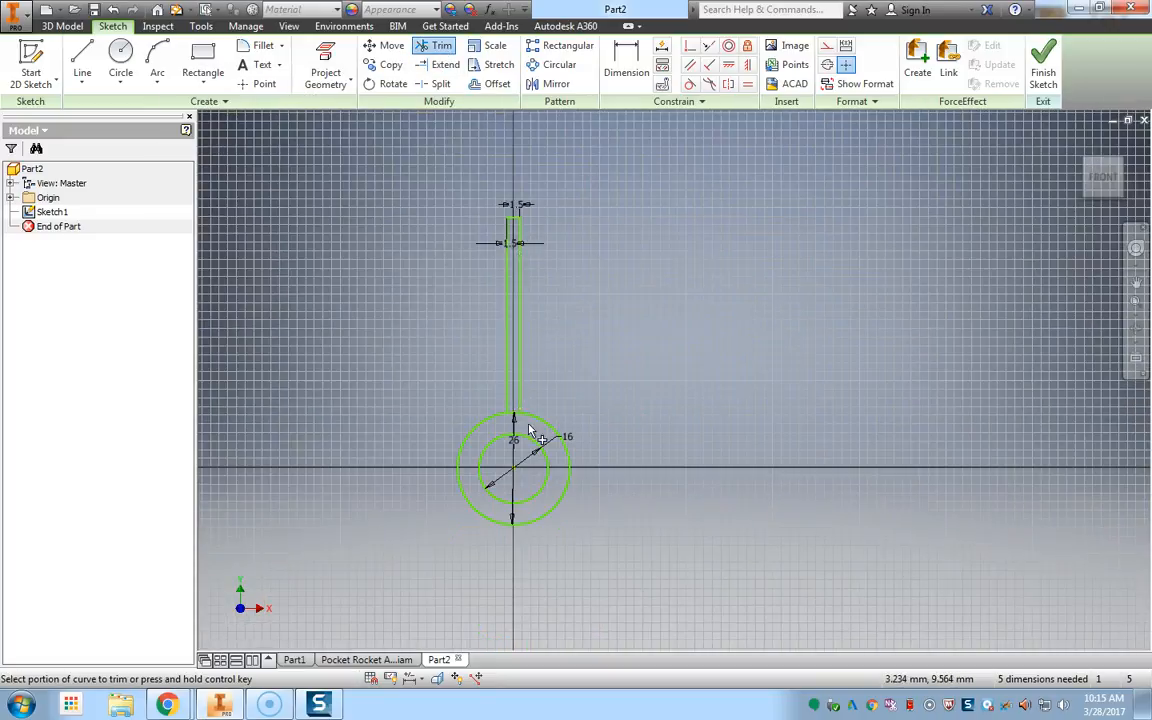
pyautogui.scroll(-5, 510, 398)
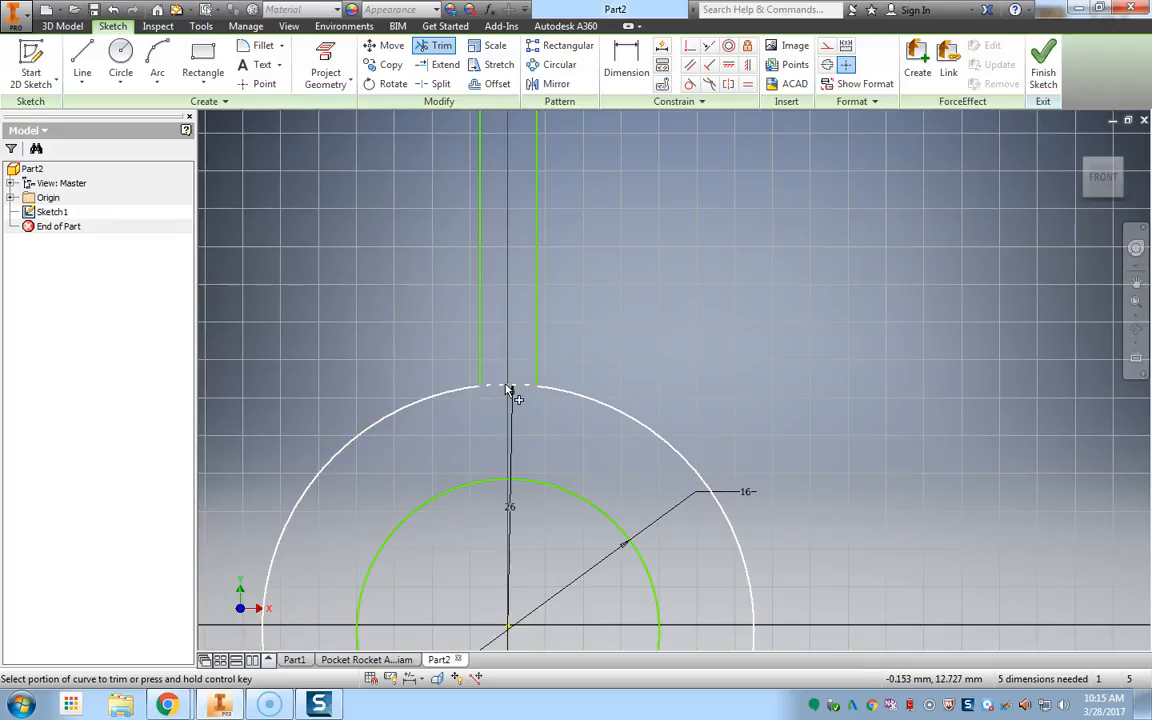
pyautogui.click(510, 390)
pyautogui.scroll(6, 517, 391)
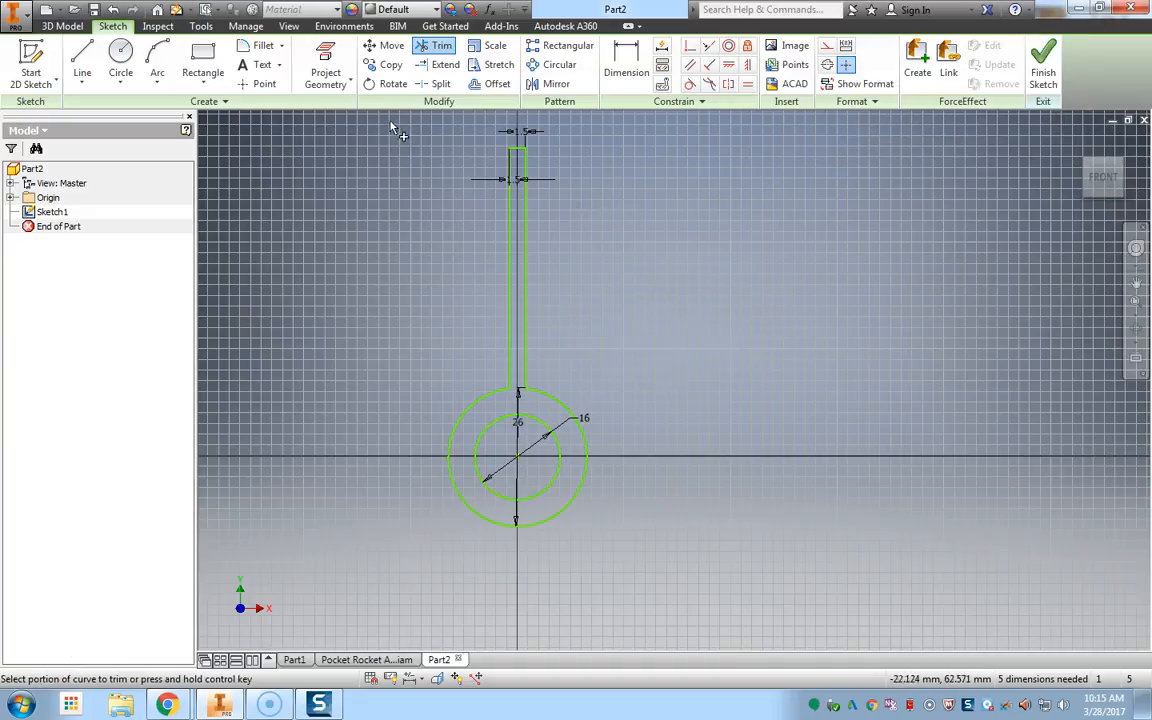
pyautogui.press('Escape')
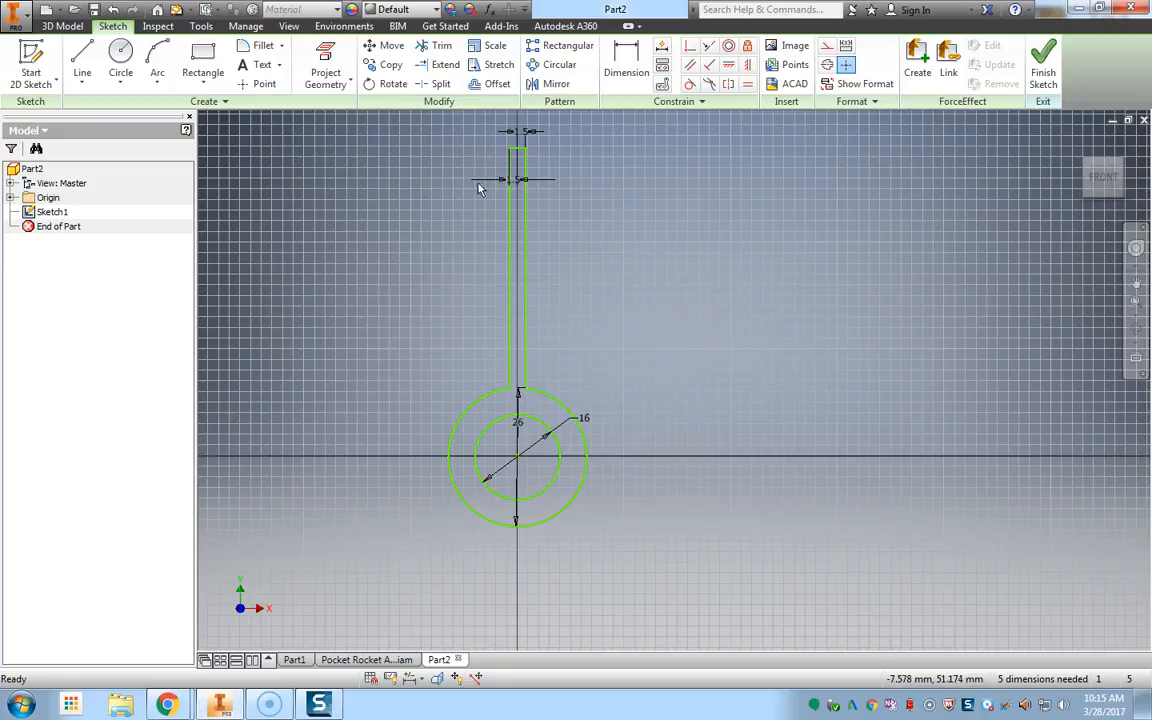
# Start a circular pattern with the fin's two long sides and both short top edges as its geometry
pyautogui.click(560, 66)
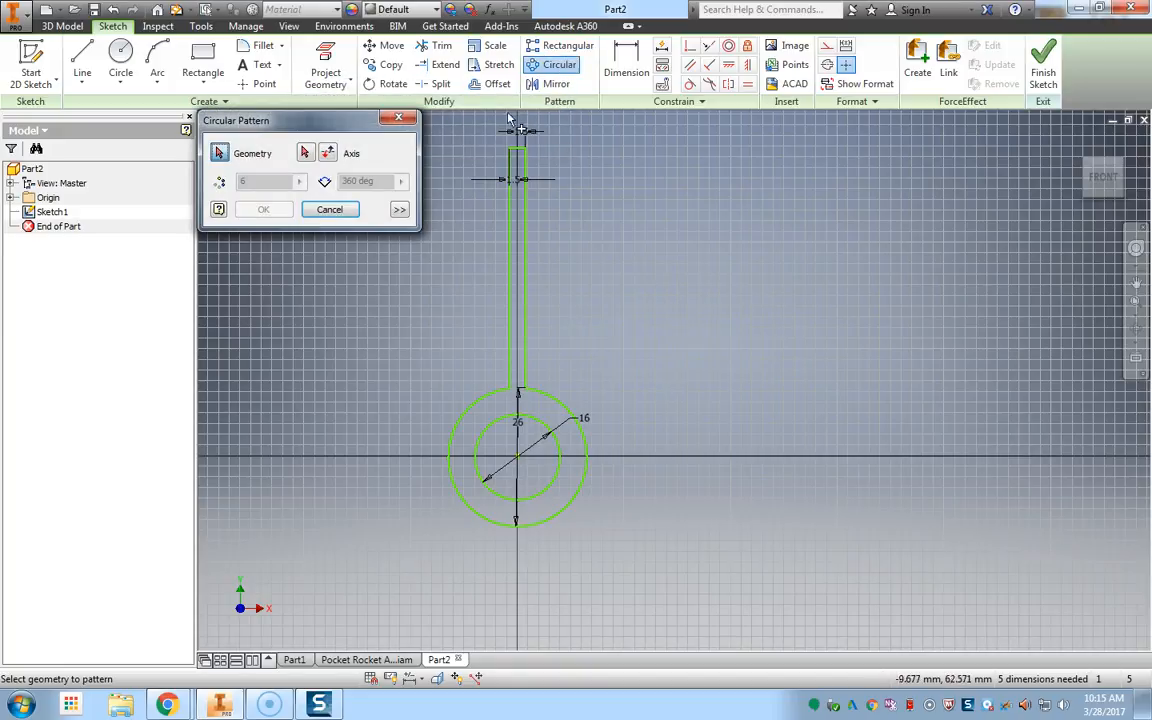
pyautogui.click(517, 247)
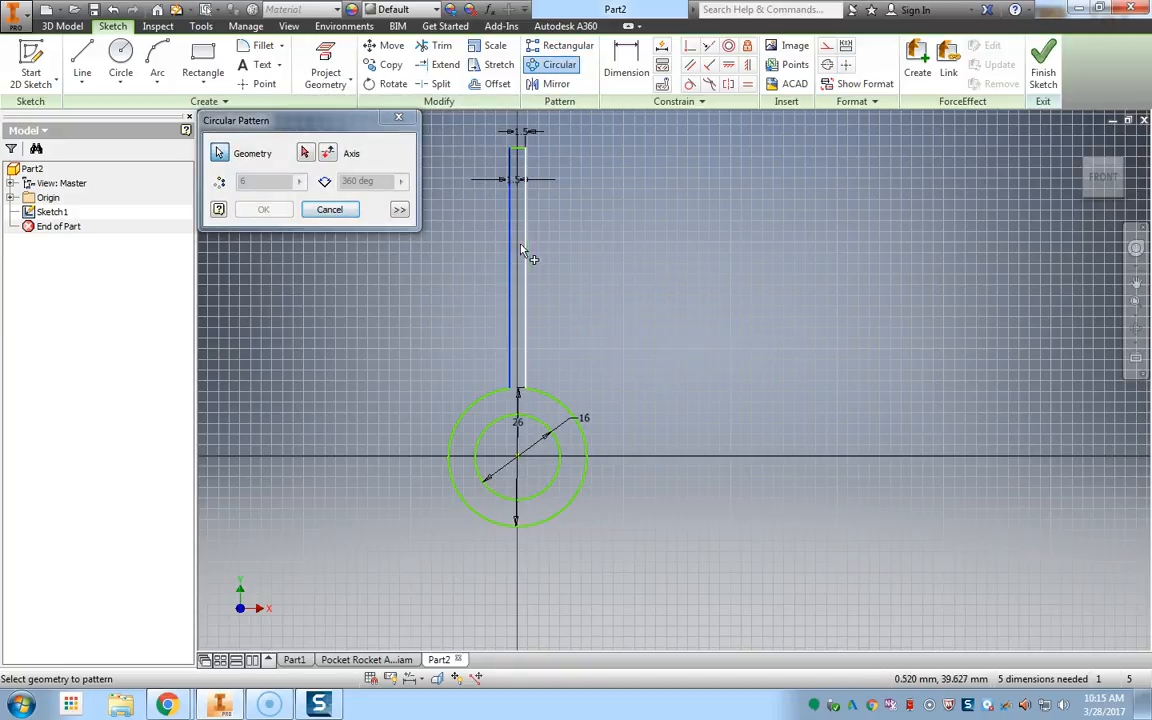
pyautogui.click(526, 252)
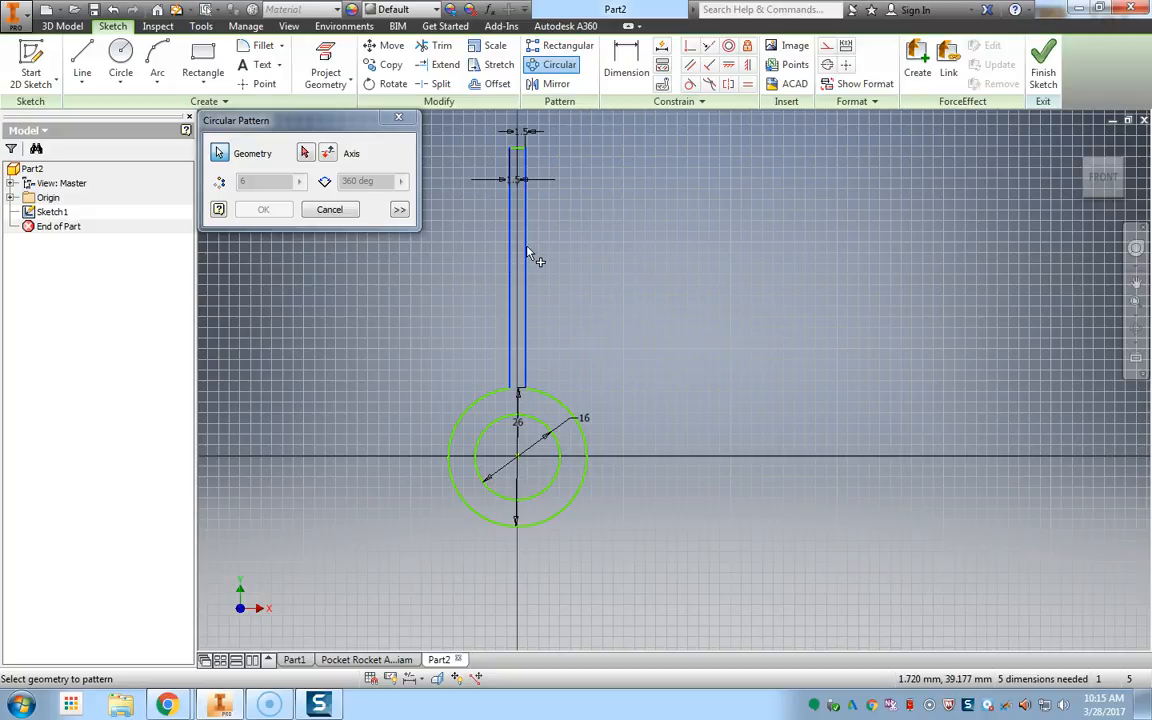
pyautogui.scroll(-5, 519, 150)
pyautogui.click(497, 140)
pyautogui.click(536, 140)
pyautogui.scroll(3, 580, 172)
pyautogui.scroll(4, 580, 175)
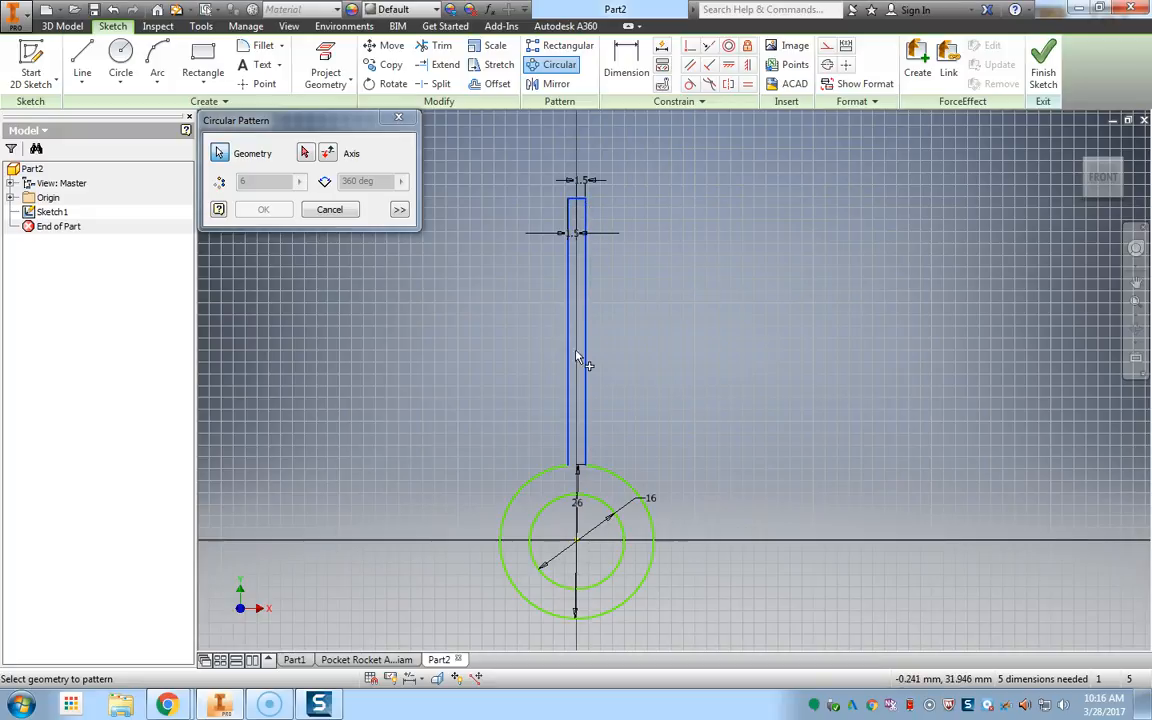
# Set the concentric circles' centre point as the axis of the circular pattern
pyautogui.click(306, 154)
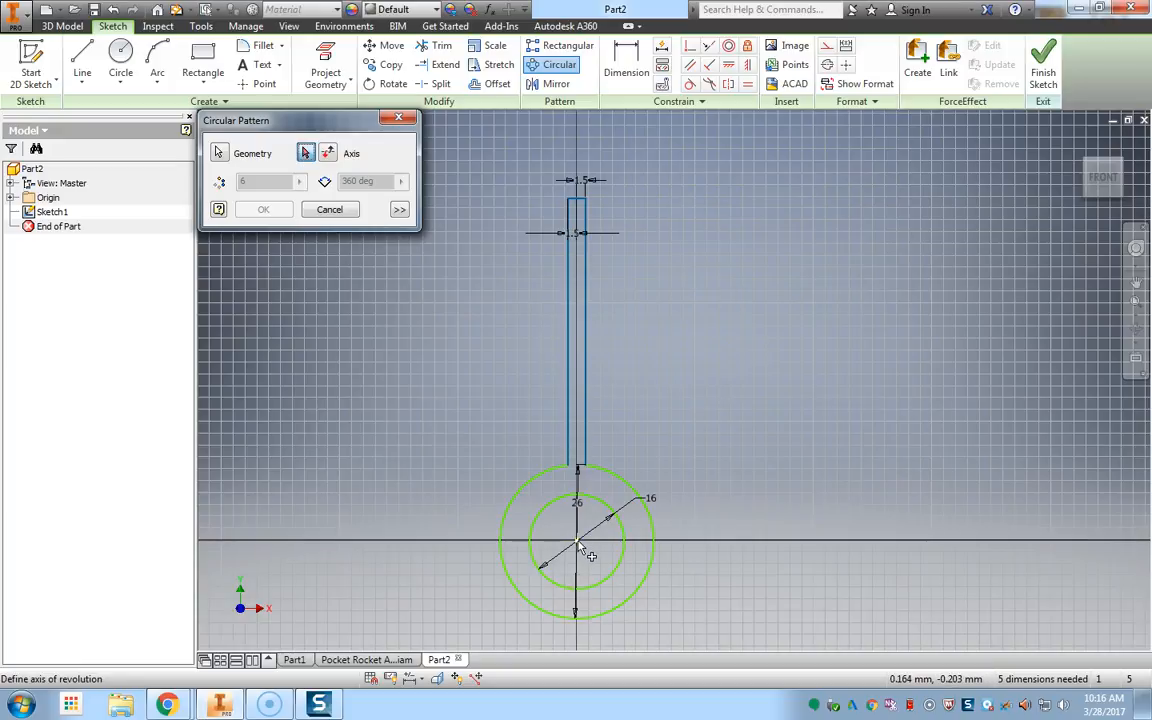
pyautogui.scroll(8, 580, 546)
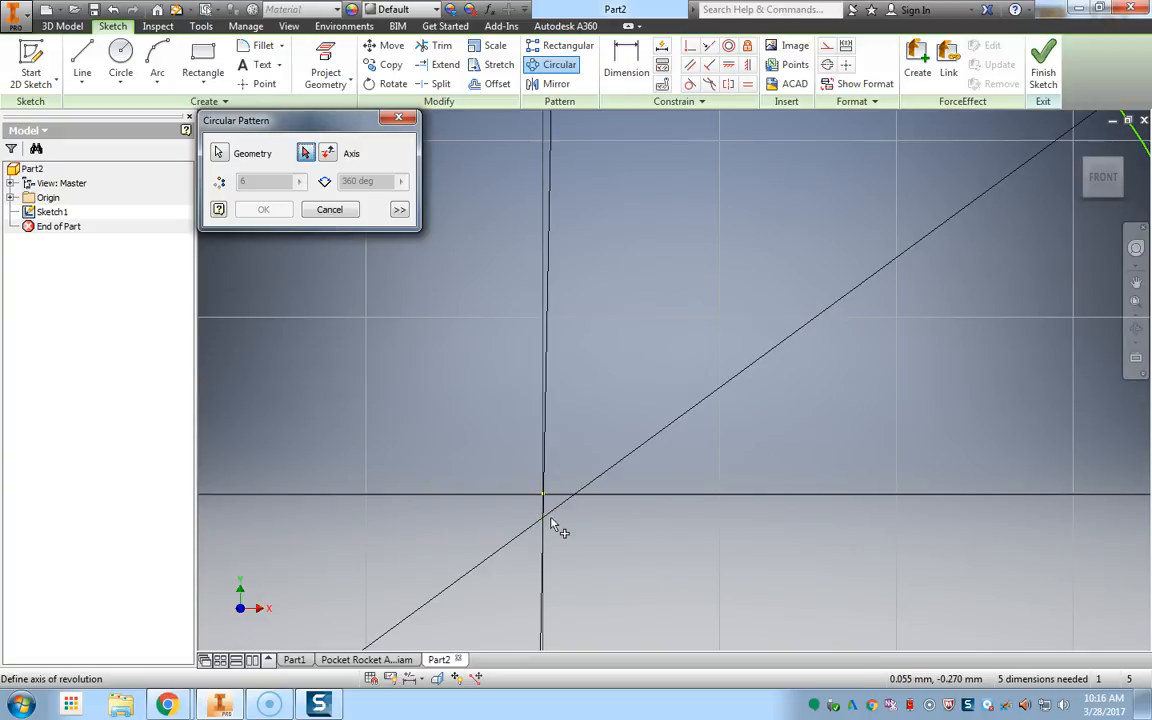
pyautogui.scroll(3, 545, 527)
pyautogui.click(533, 515)
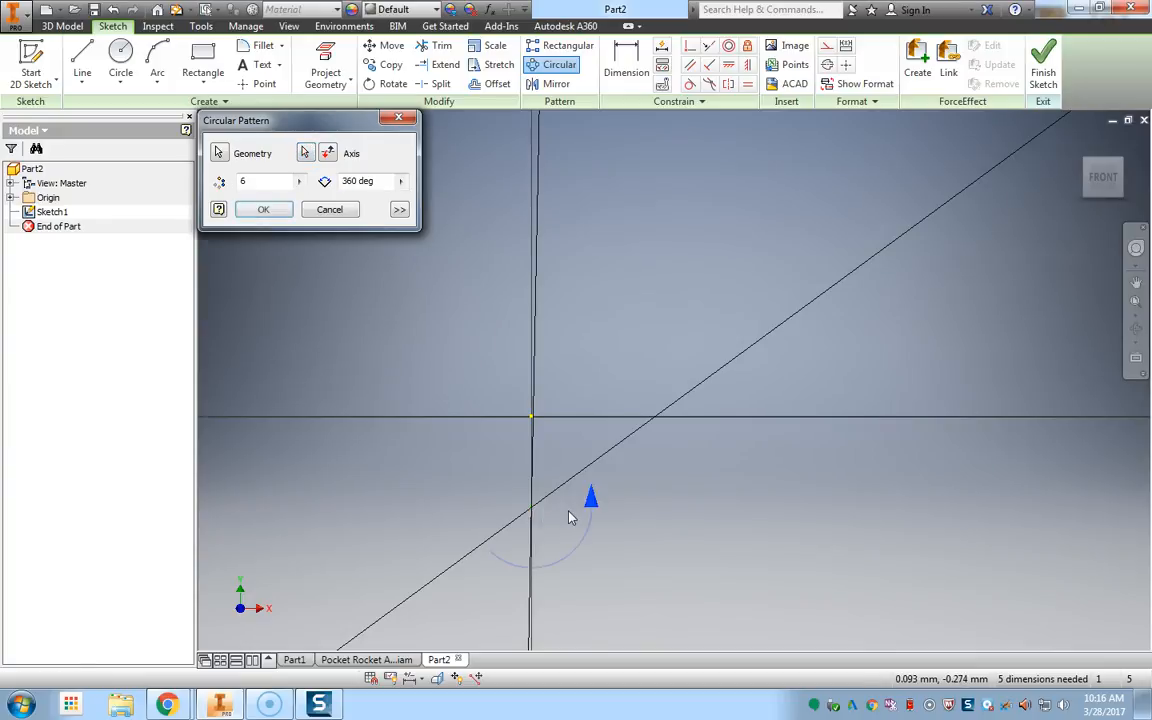
# Set the fin's circular pattern to 3 instances over 360 degrees
pyautogui.scroll(-5, 570, 517)
pyautogui.scroll(-3, 595, 527)
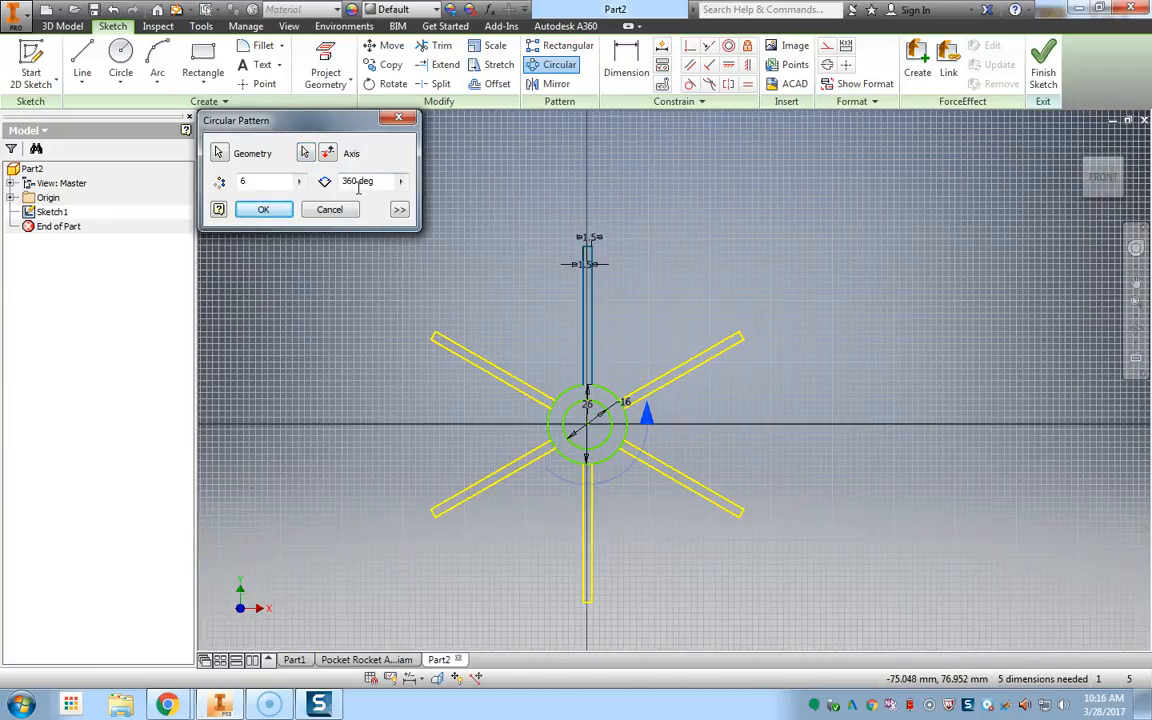
pyautogui.doubleClick(258, 182)
pyautogui.write('3')
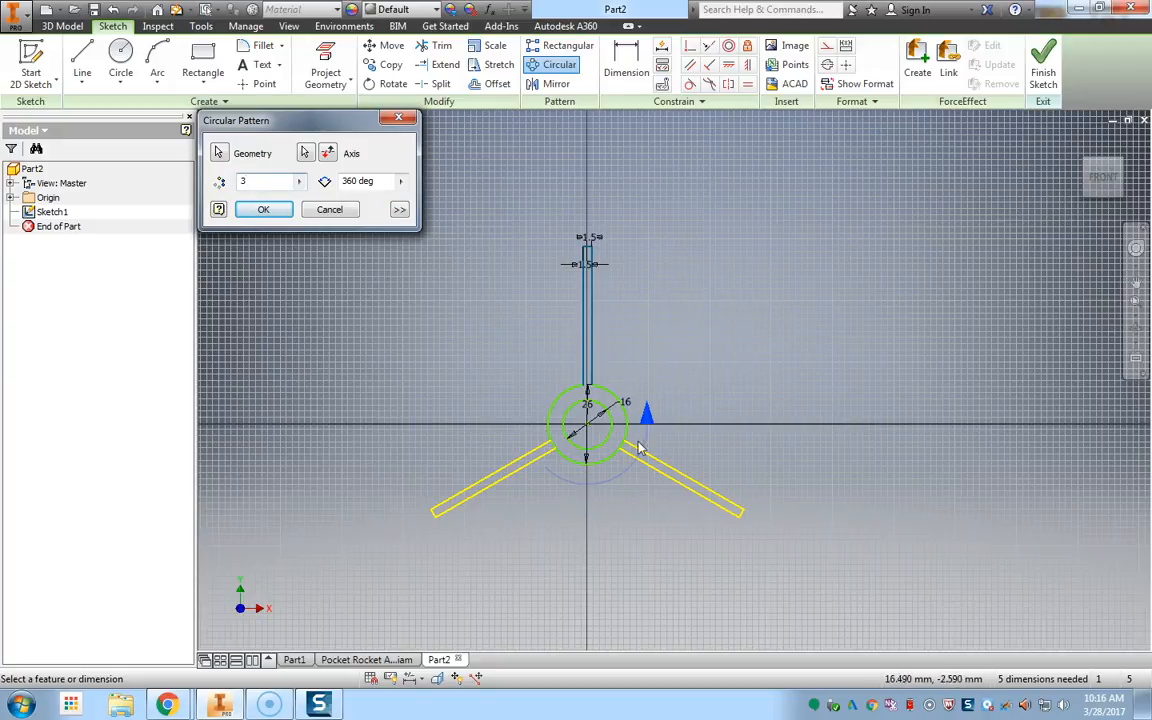
# Try 4 and 56 instances in the circular pattern and restore the count to 3
pyautogui.doubleClick(274, 182)
pyautogui.press('BackSpace')
pyautogui.write('4')
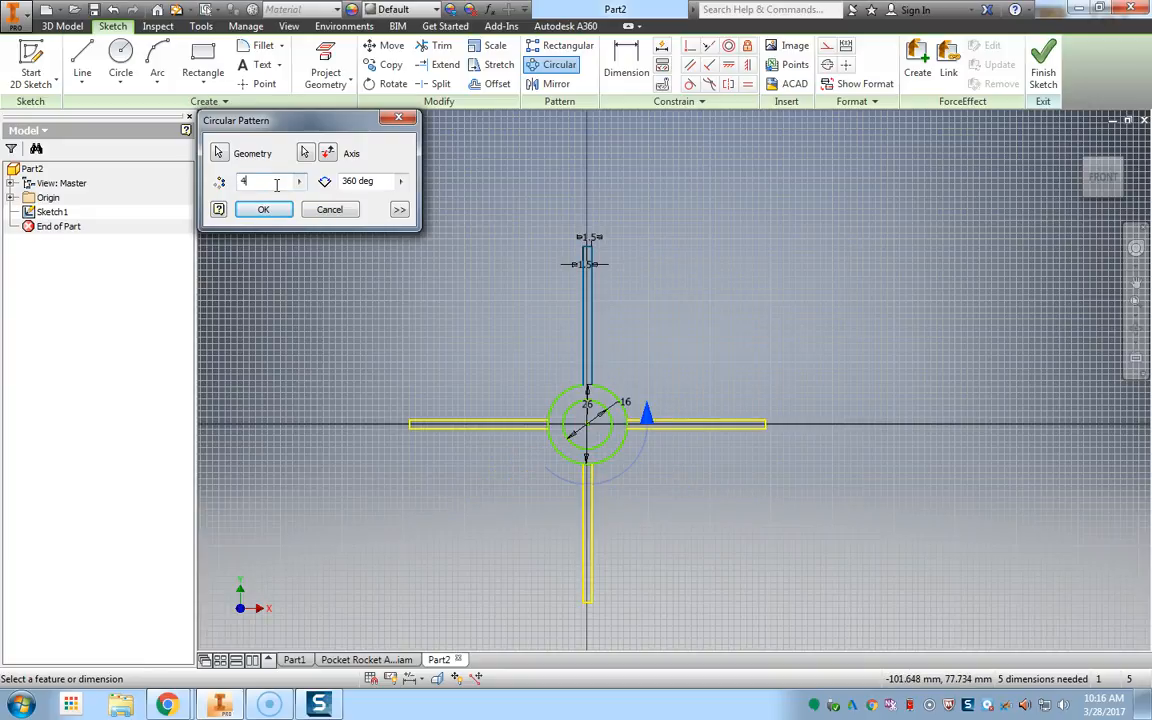
pyautogui.press('BackSpace')
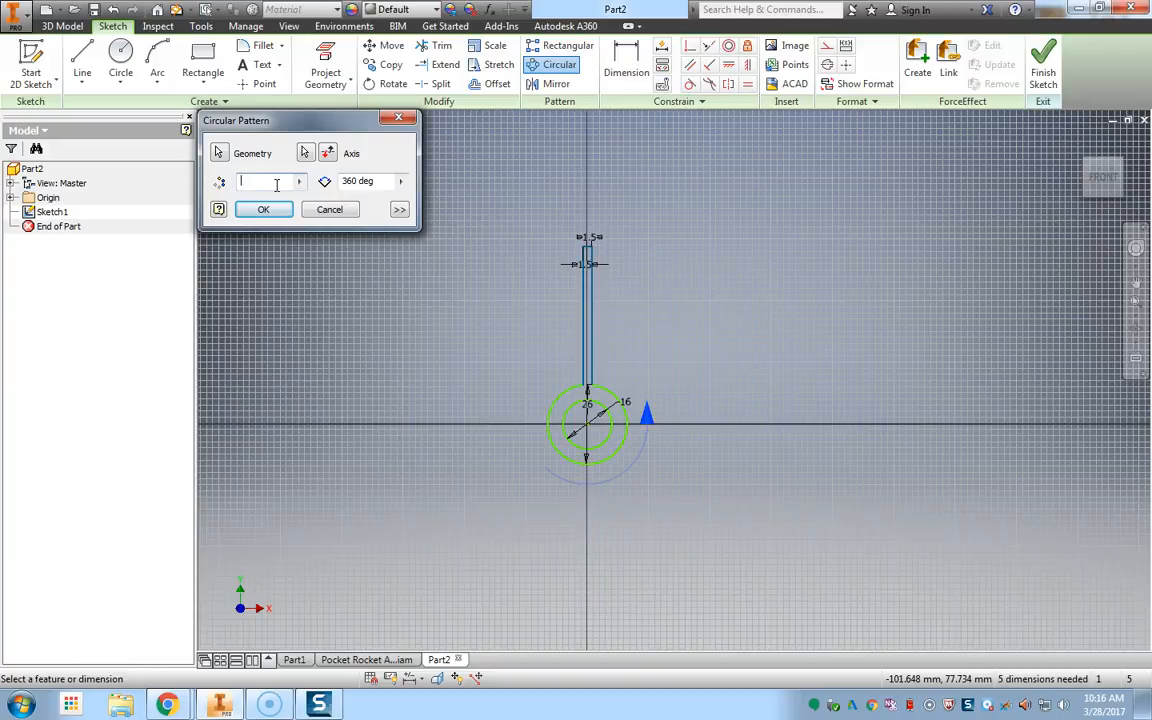
pyautogui.write('56')
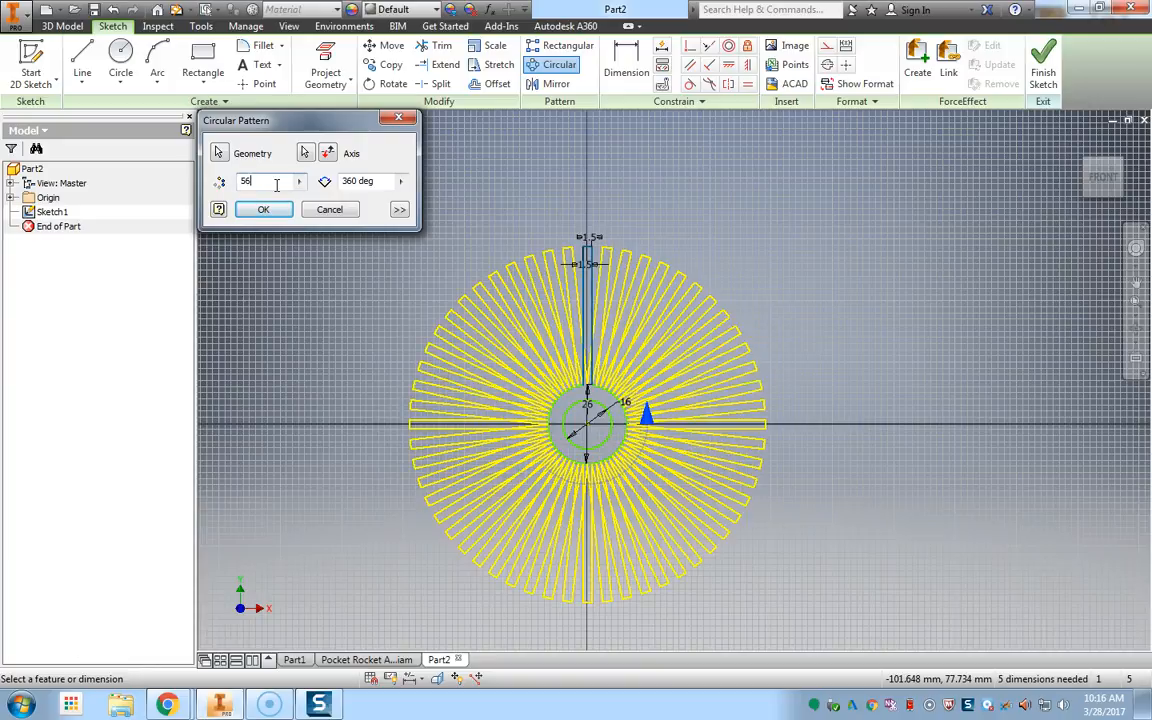
pyautogui.press('BackSpace')
pyautogui.press('BackSpace')
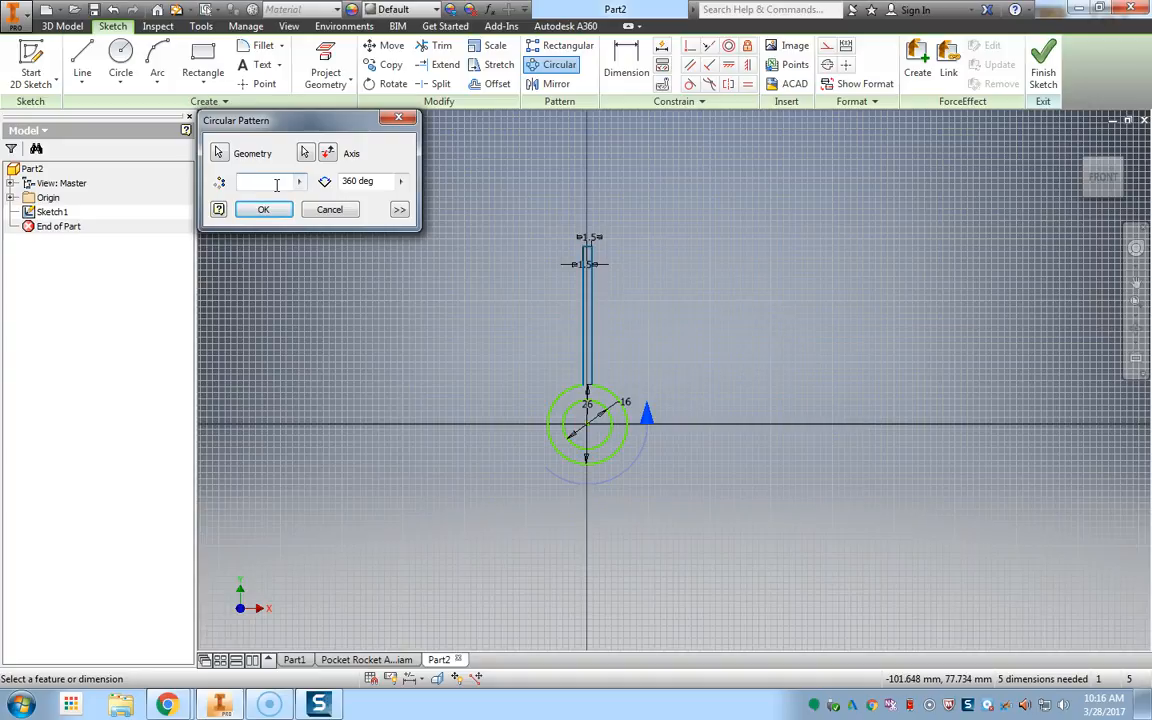
pyautogui.write('3')
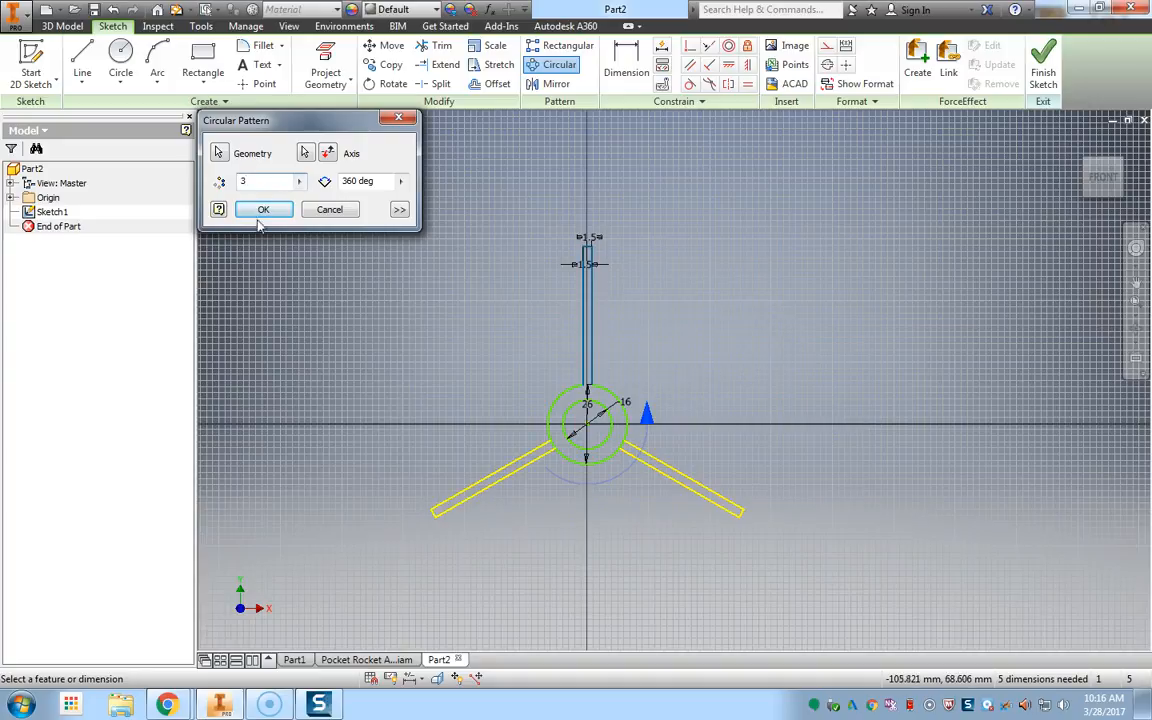
# Create the circular pattern of the fin and finish the sketch
pyautogui.click(258, 209)
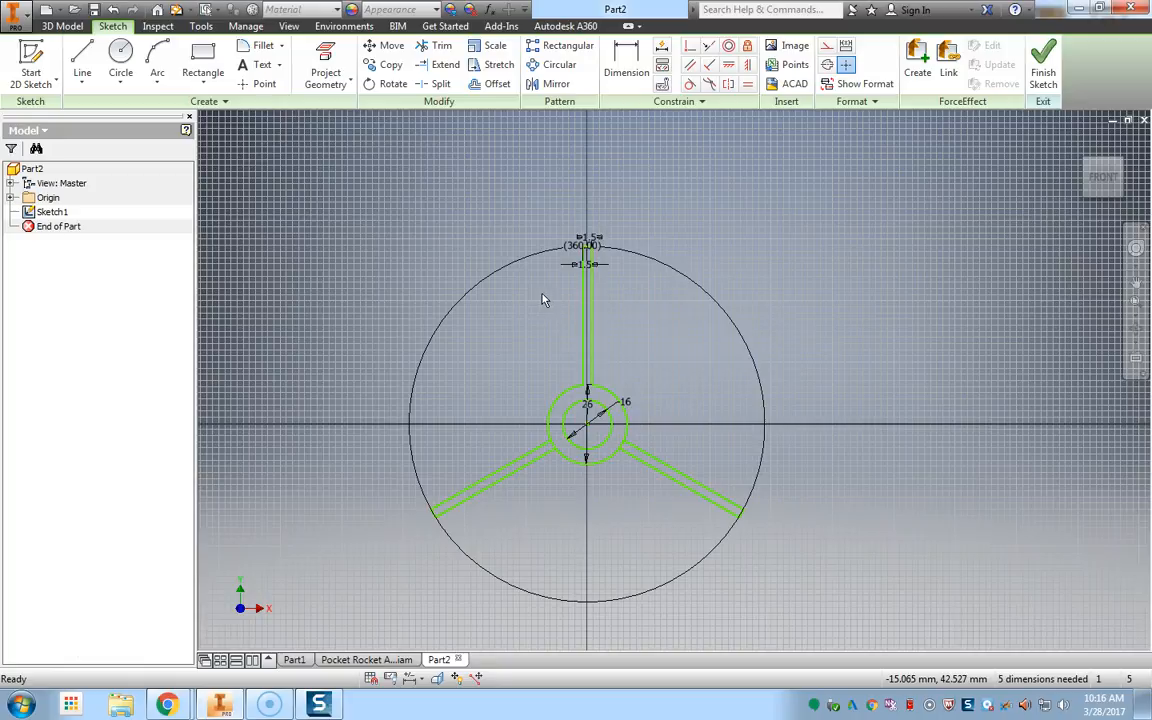
pyautogui.click(1043, 72)
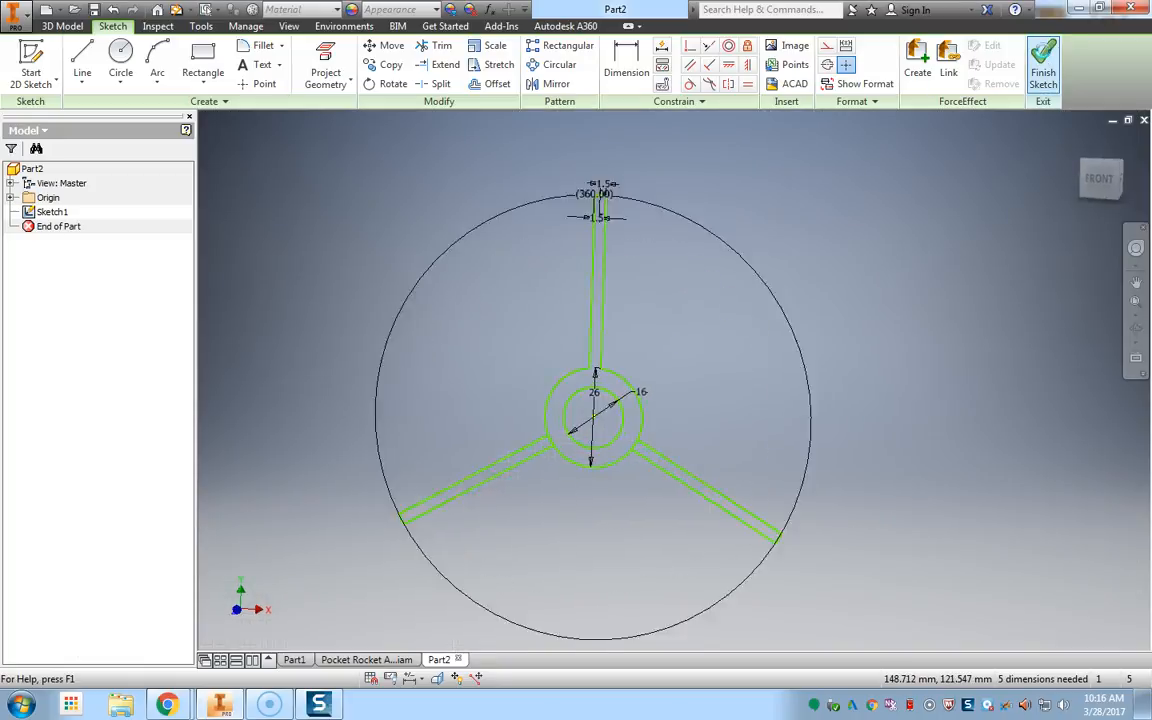
# Reopen the sketch, trim the two short arcs of the outer hub circle between the sides of the two lower fins, and finish it
pyautogui.scroll(-1, 659, 368)
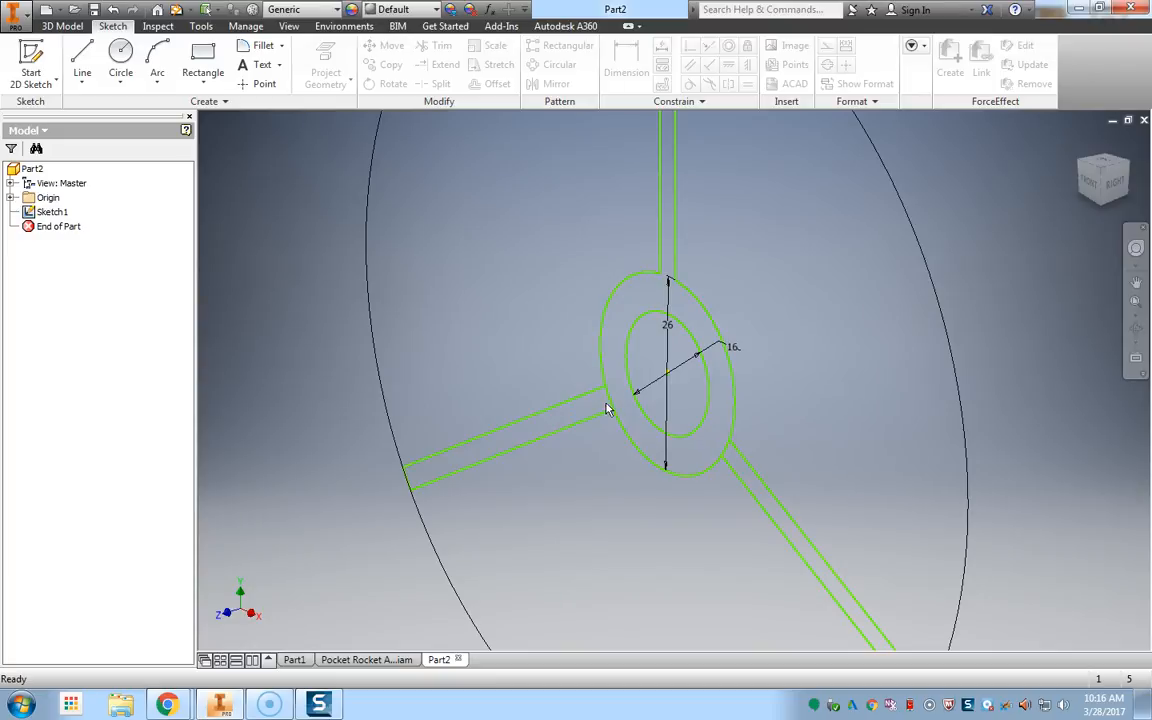
pyautogui.scroll(-4, 668, 284)
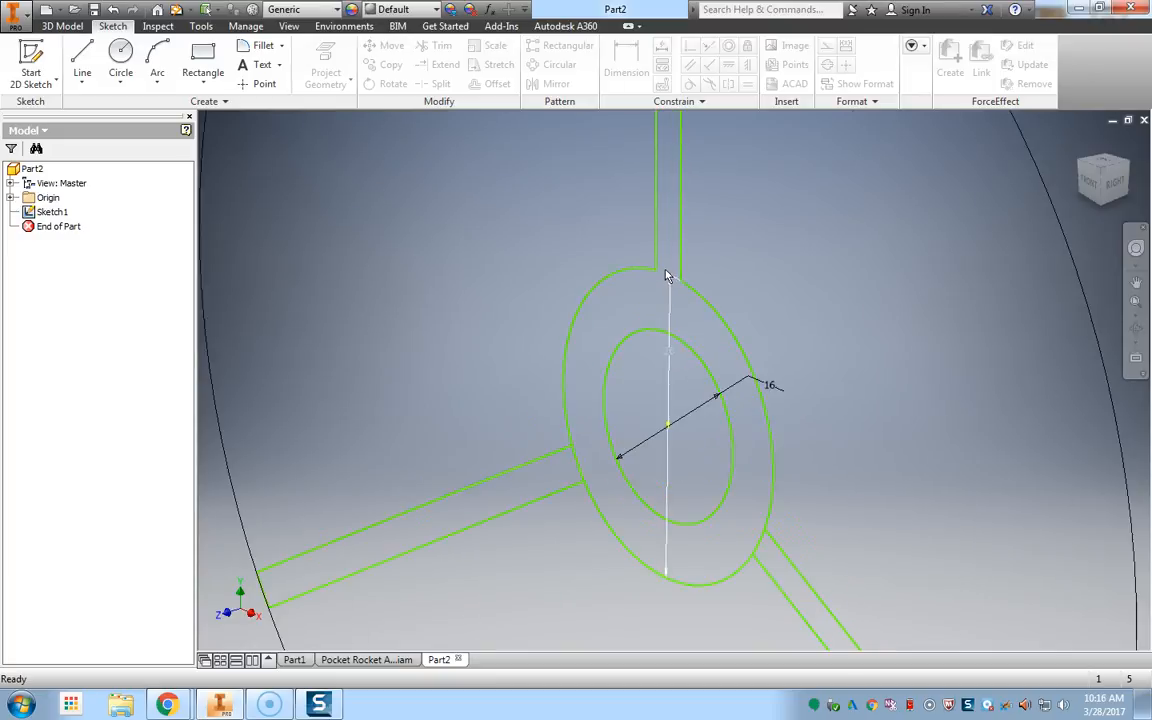
pyautogui.scroll(3, 650, 305)
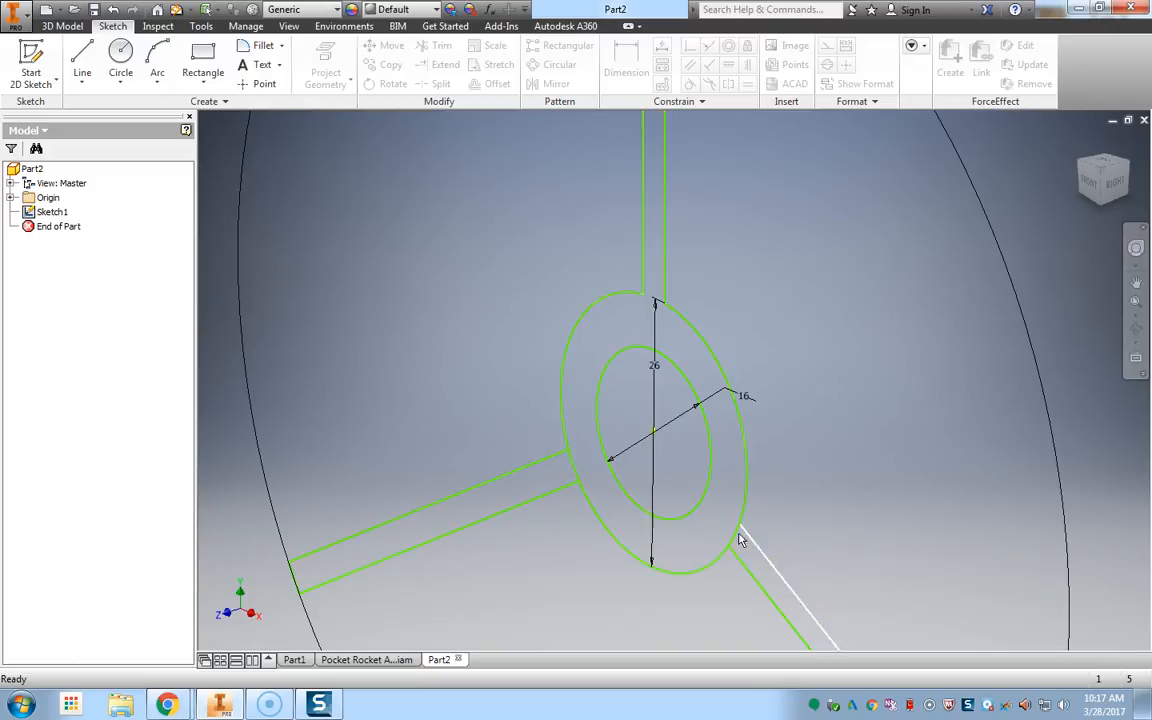
pyautogui.click(643, 231)
pyautogui.rightClick(643, 231)
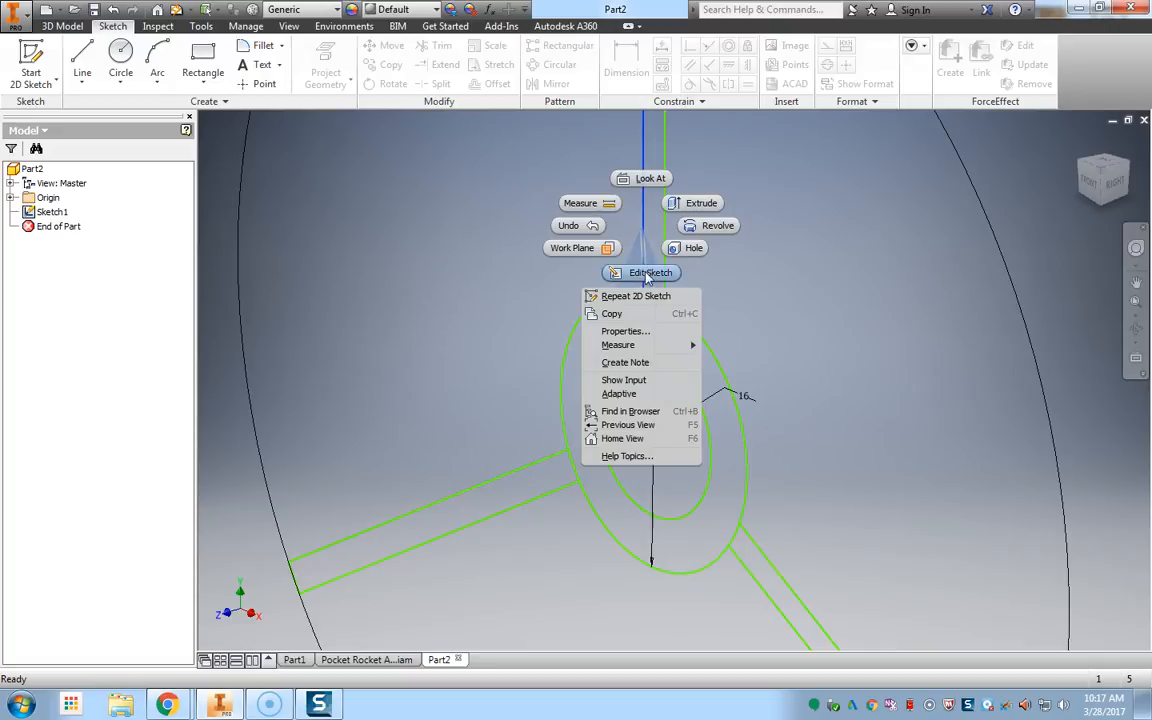
pyautogui.click(645, 274)
pyautogui.click(441, 45)
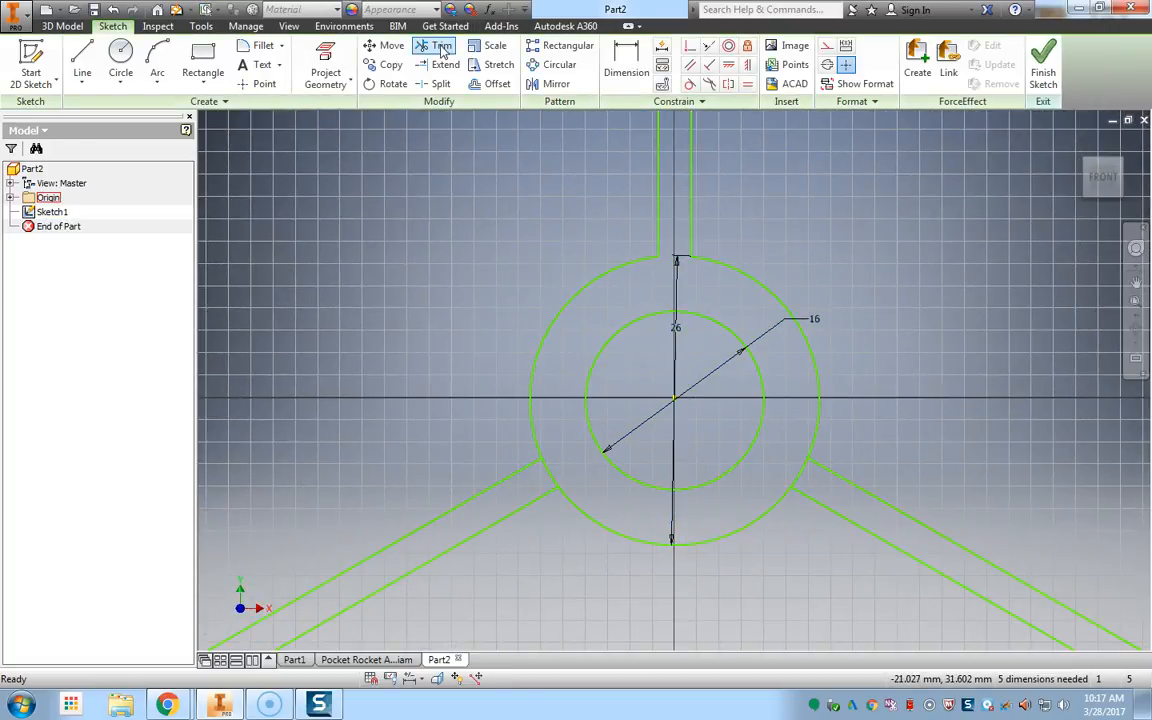
pyautogui.click(557, 479)
pyautogui.click(800, 476)
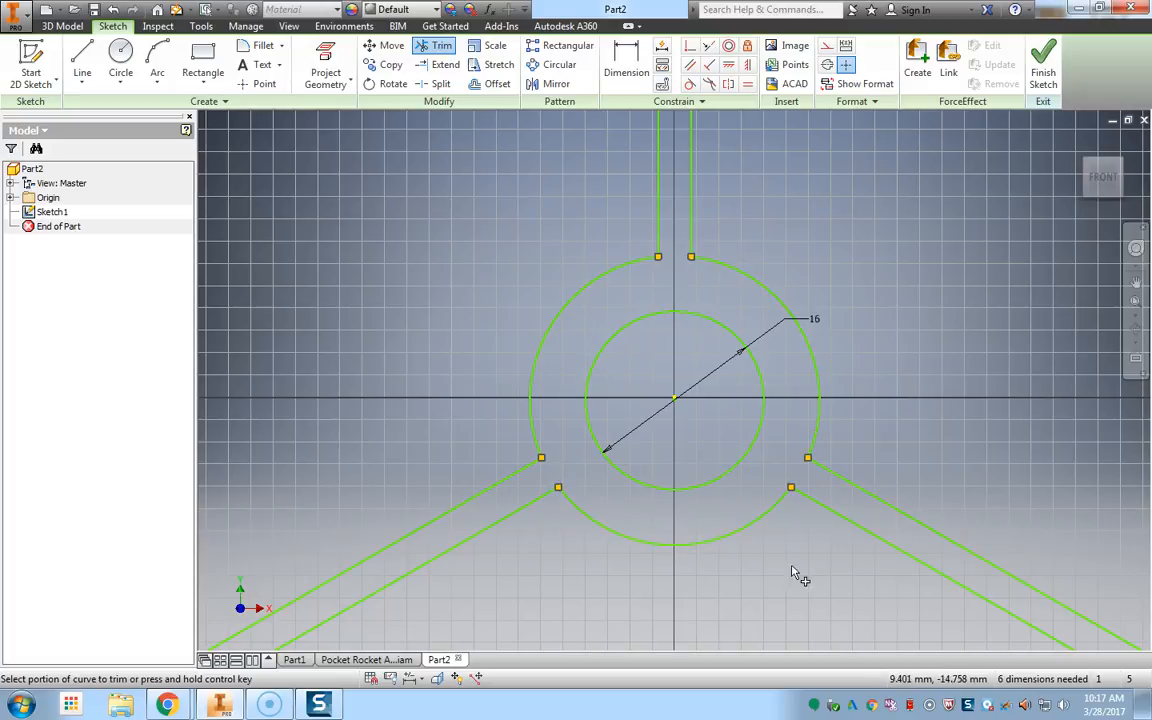
pyautogui.click(1043, 65)
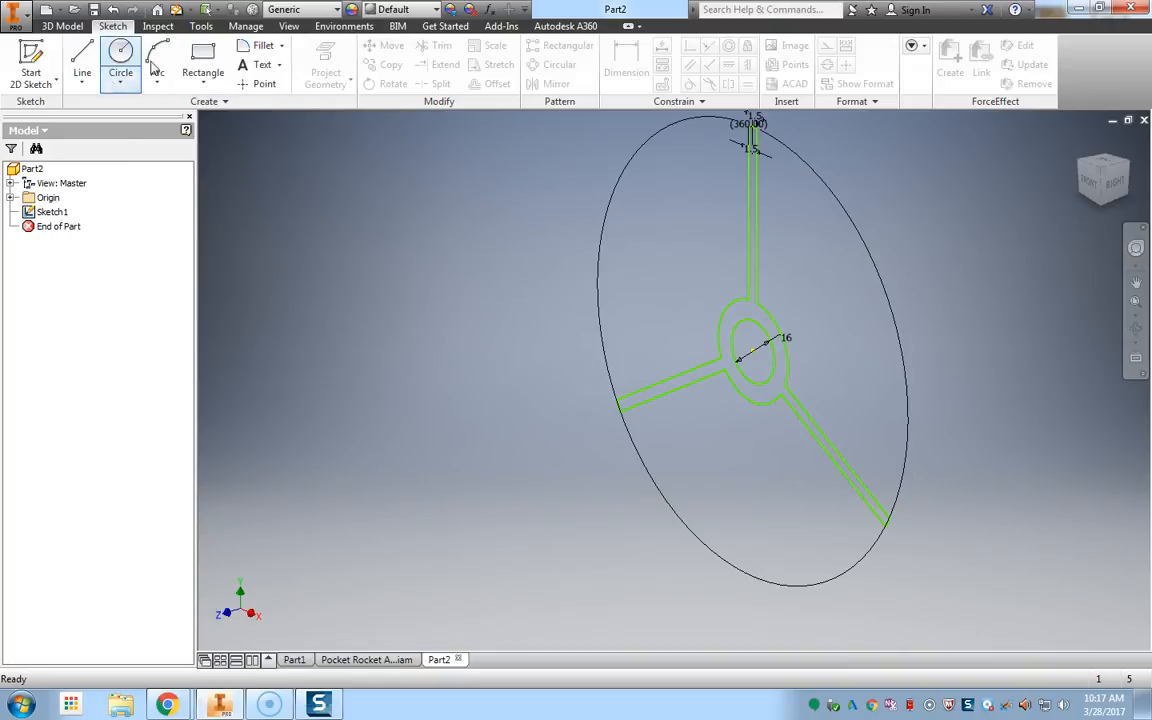
# Extrude the hub ring and three-fin profile by 30 mm as a solid
pyautogui.click(62, 26)
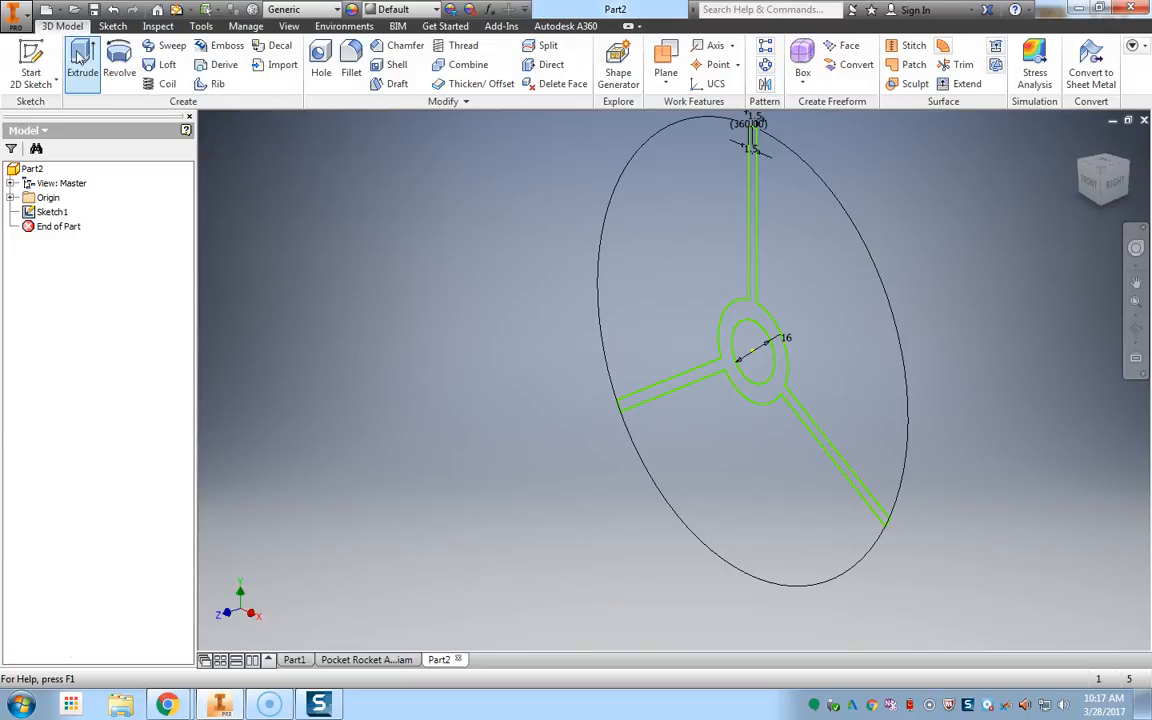
pyautogui.click(83, 62)
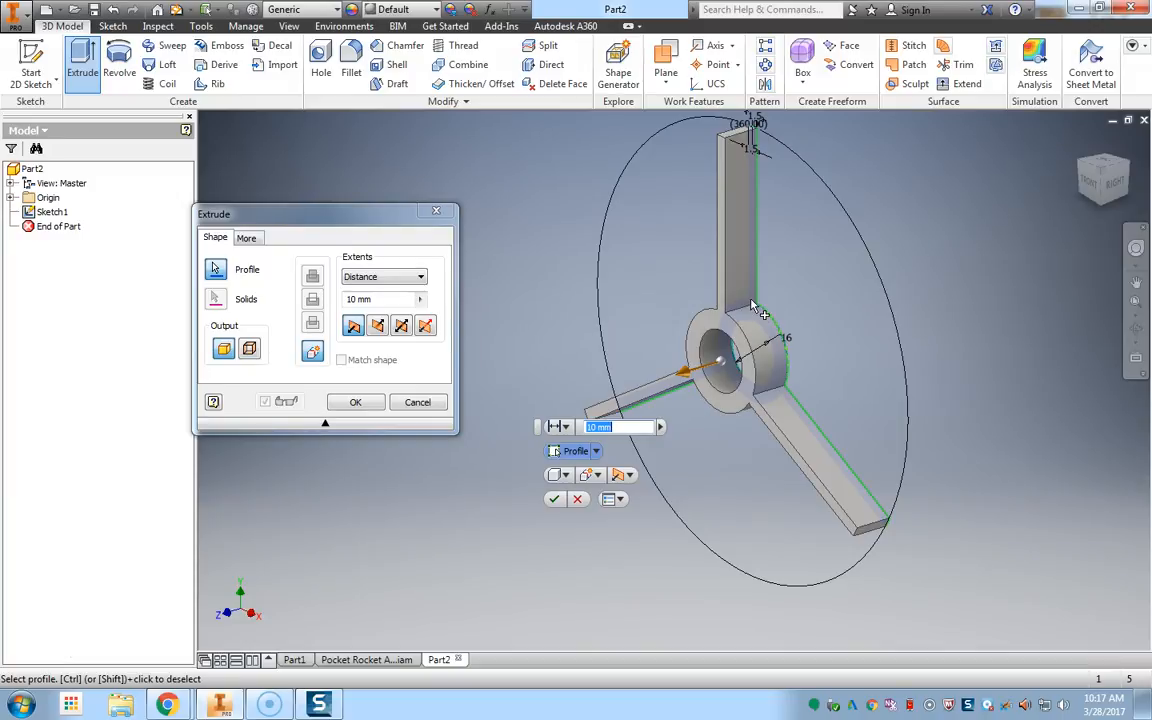
pyautogui.write('30')
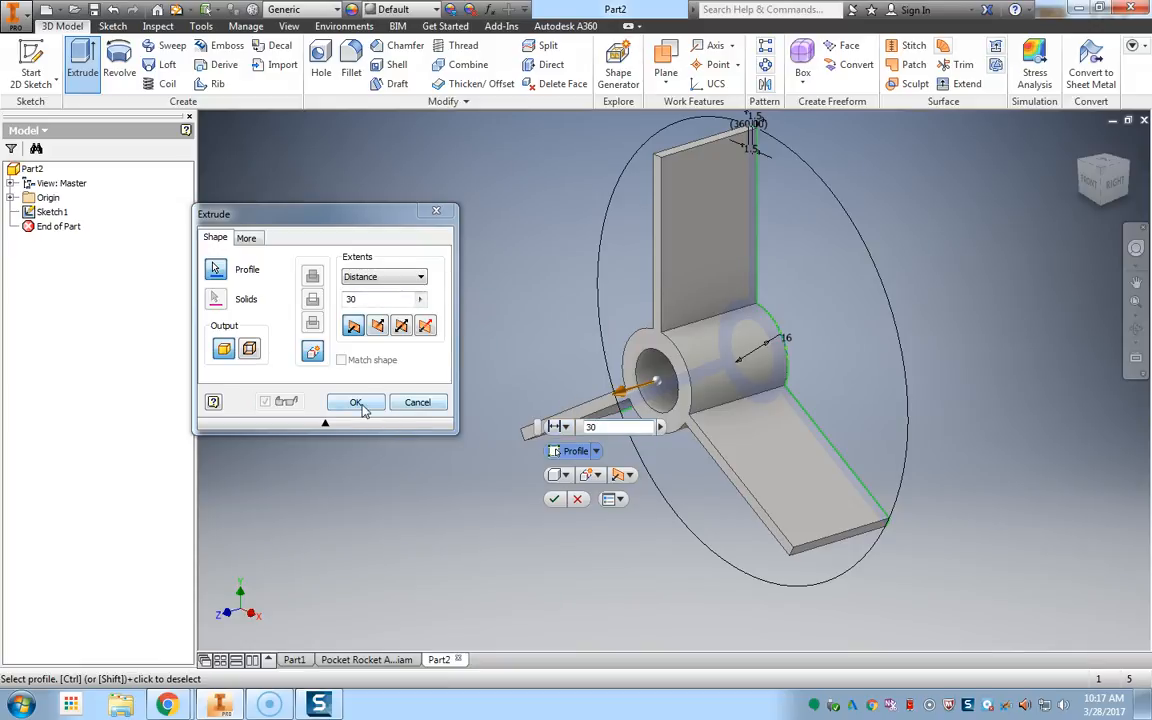
pyautogui.click(343, 427)
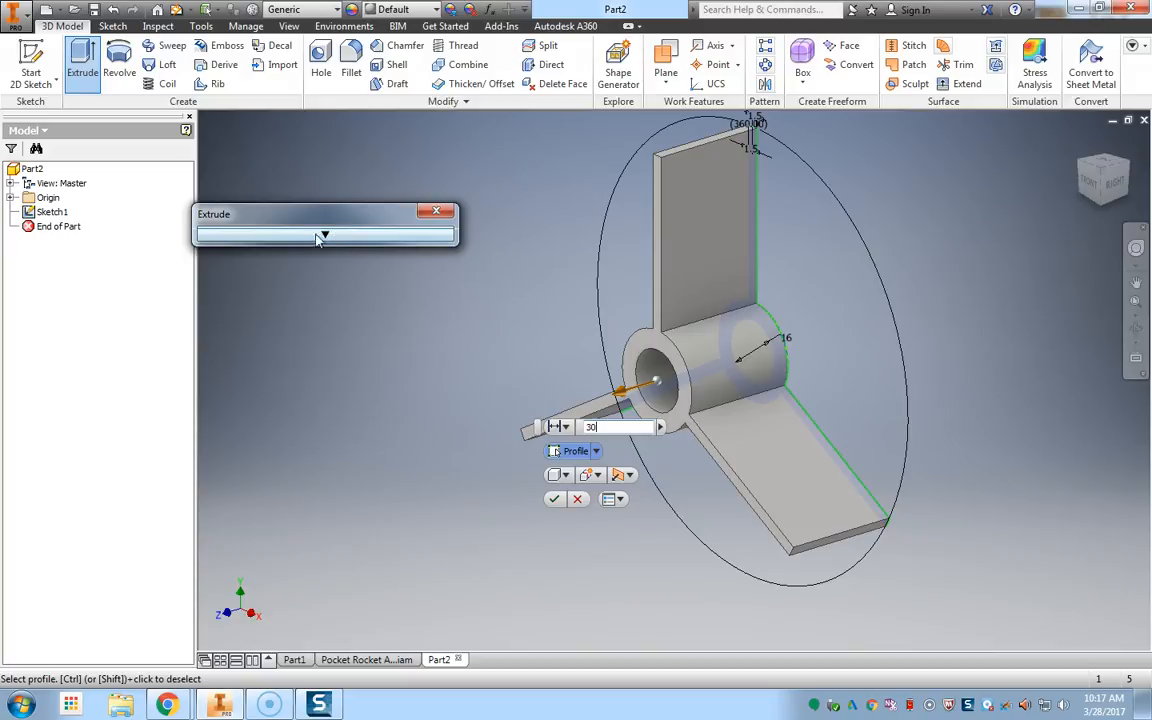
pyautogui.click(327, 236)
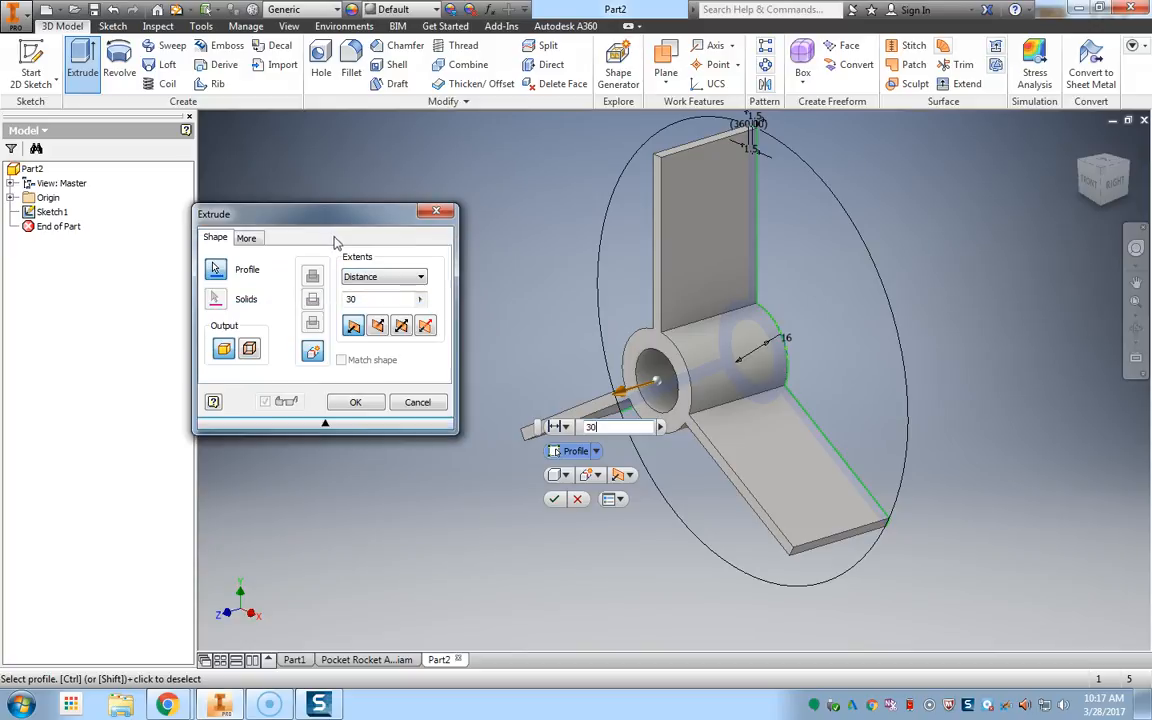
pyautogui.click(360, 403)
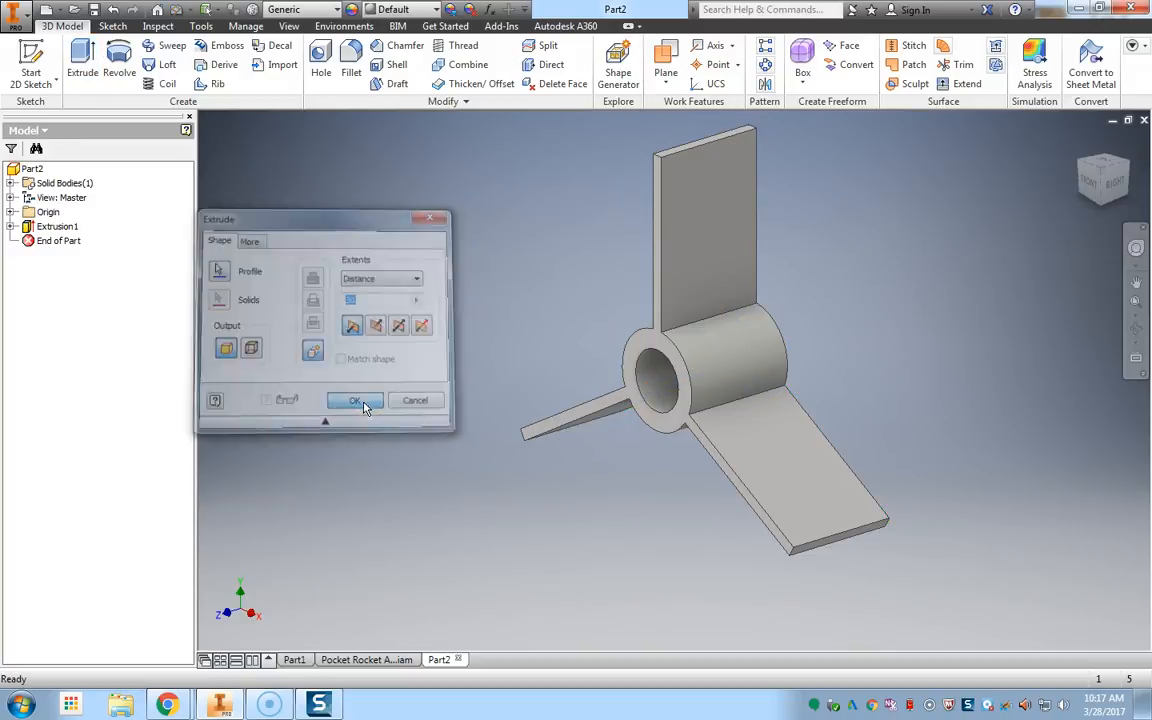
# Start a sketch on the hub's front ring face and project the circular edge of the bore into it
pyautogui.click(1089, 186)
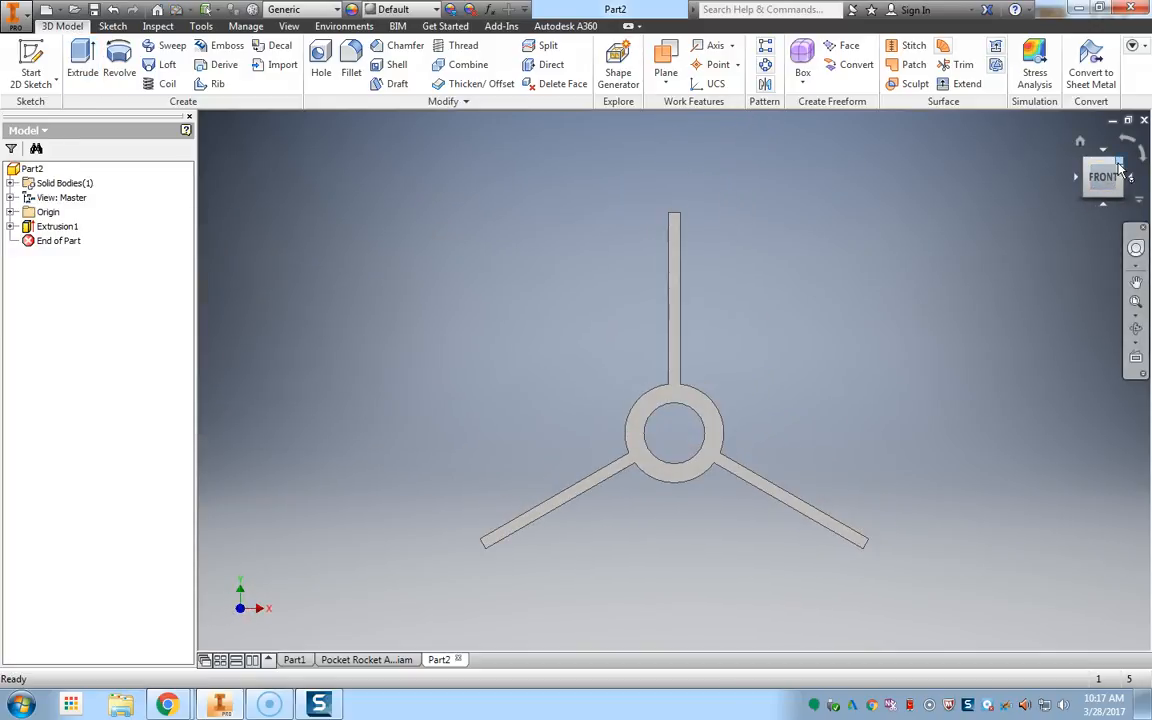
pyautogui.click(1117, 180)
pyautogui.click(1112, 185)
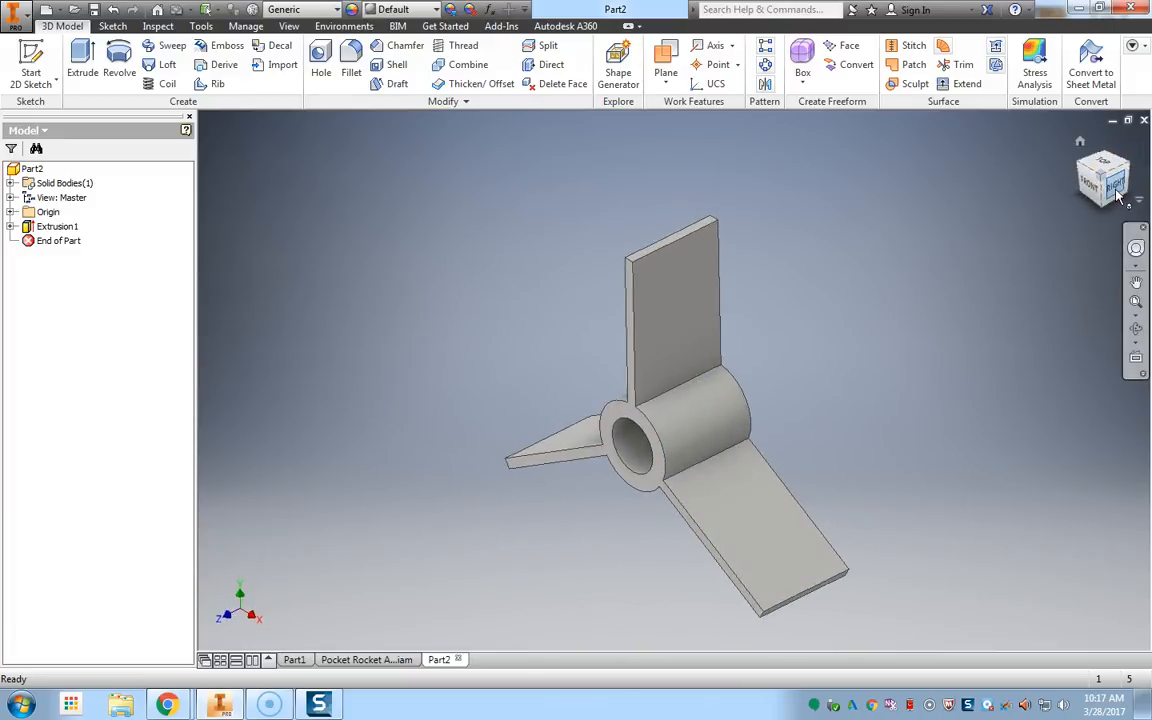
pyautogui.click(1094, 182)
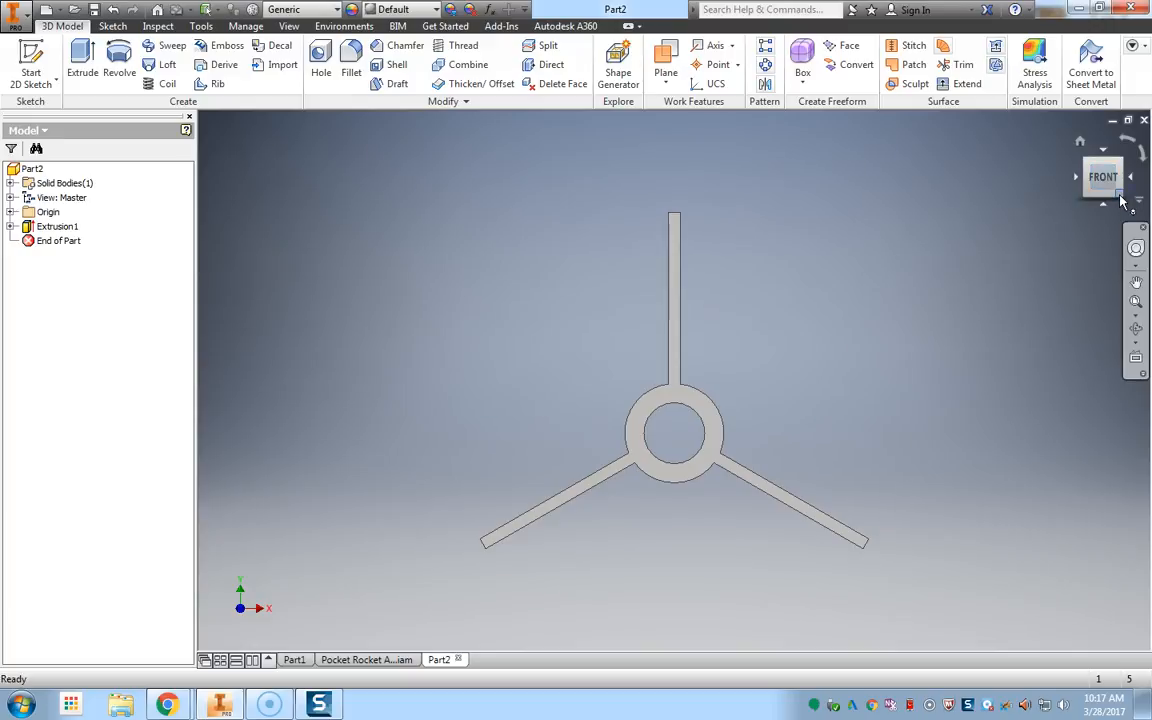
pyautogui.click(1122, 200)
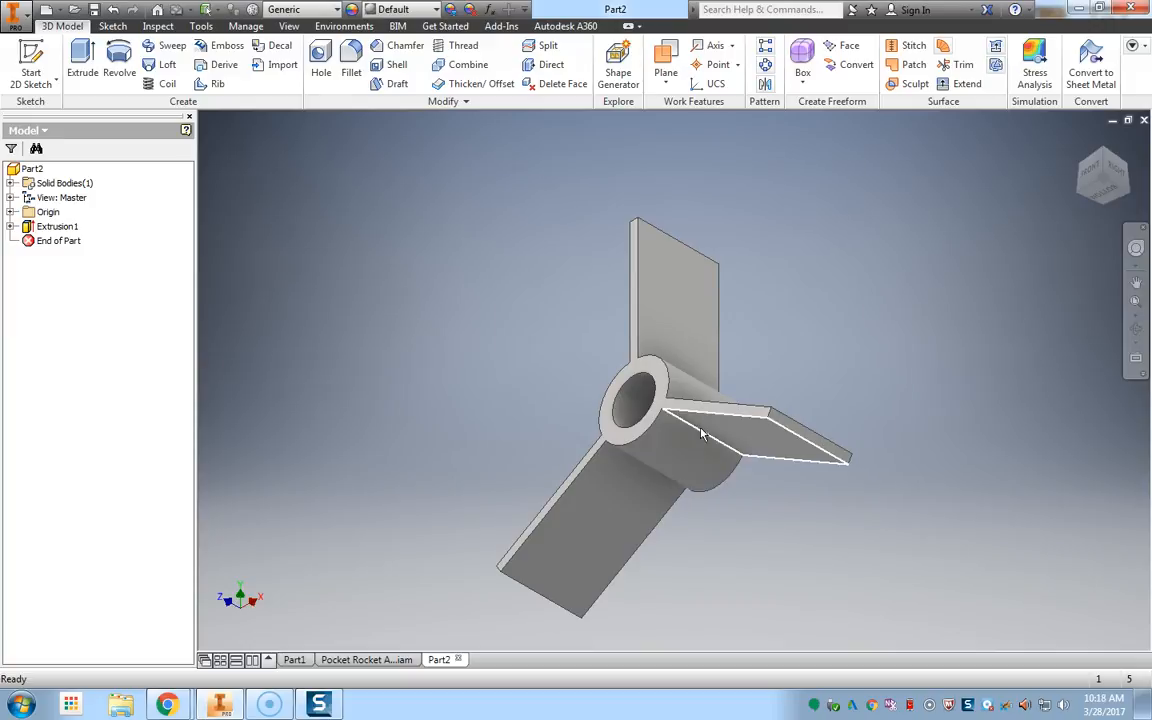
pyautogui.click(32, 60)
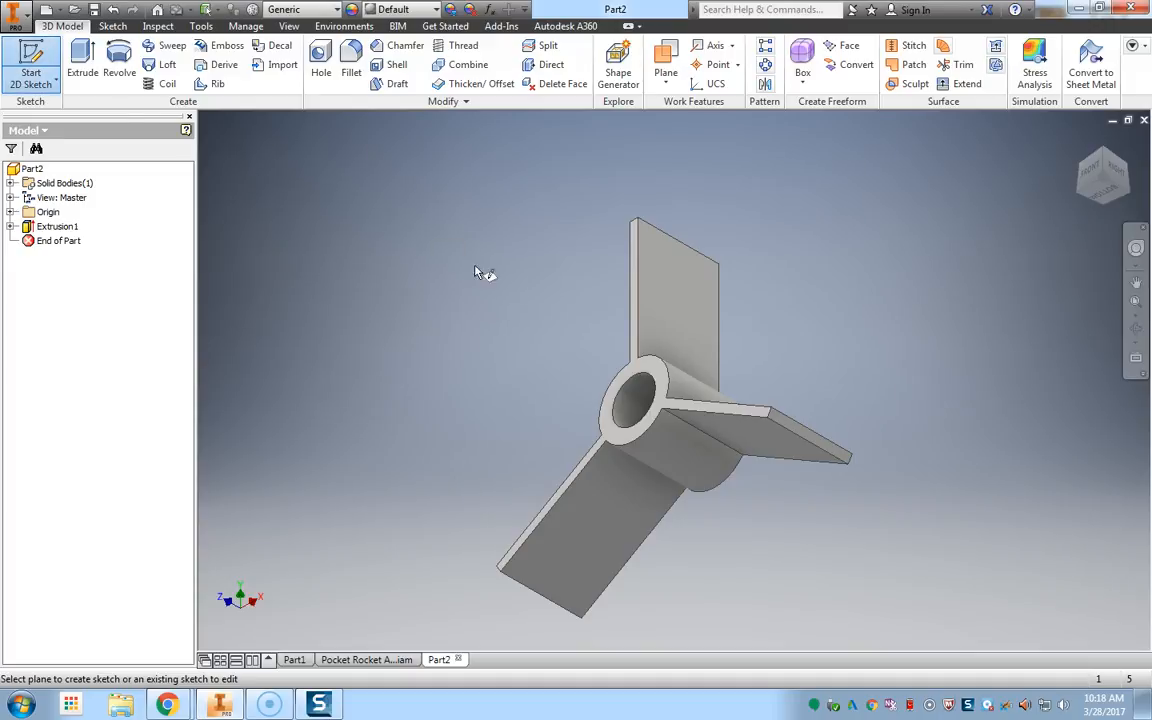
pyautogui.click(612, 428)
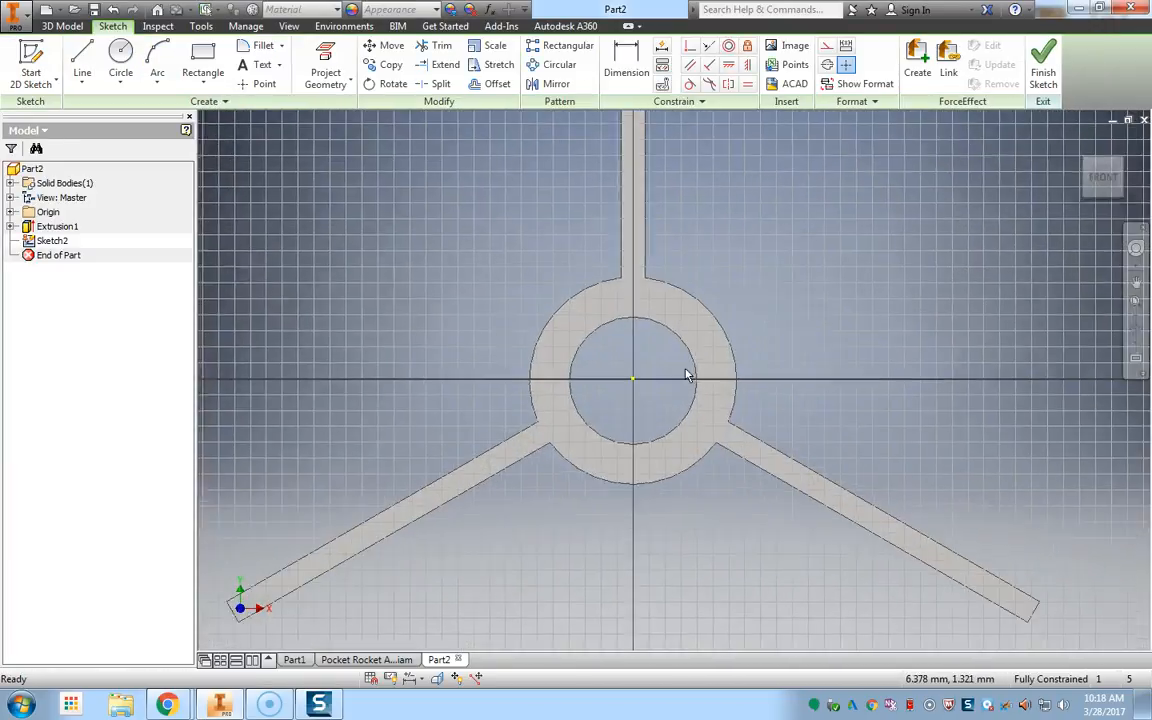
pyautogui.click(326, 58)
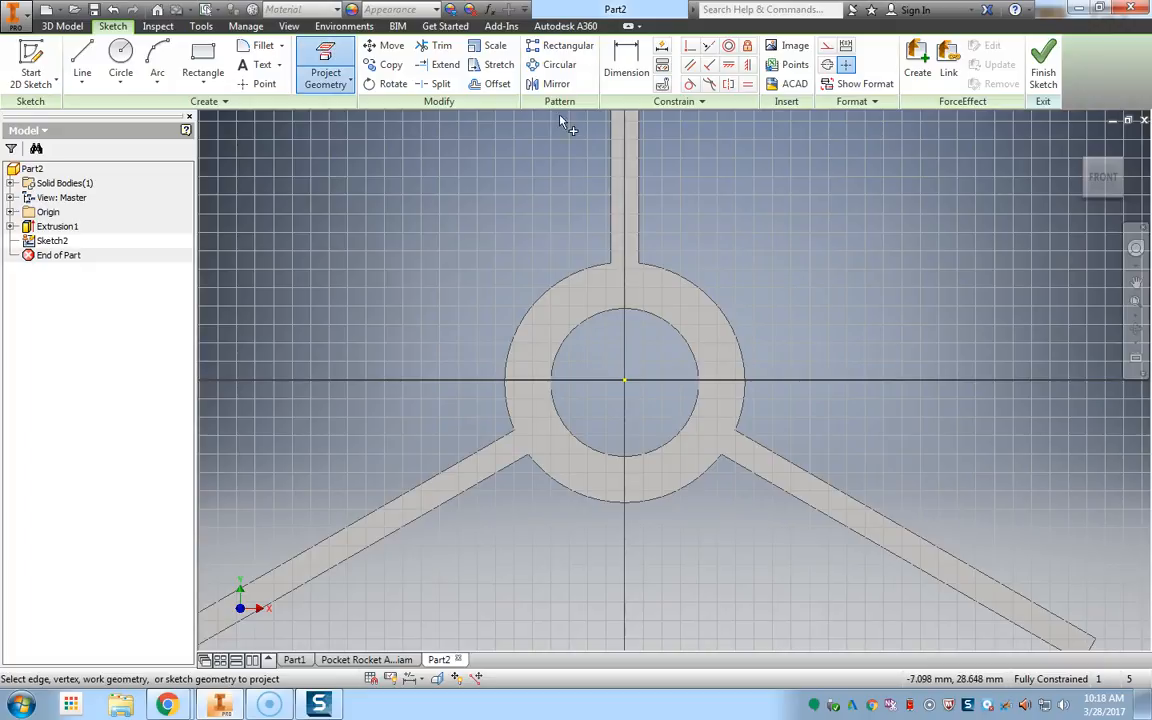
pyautogui.click(621, 317)
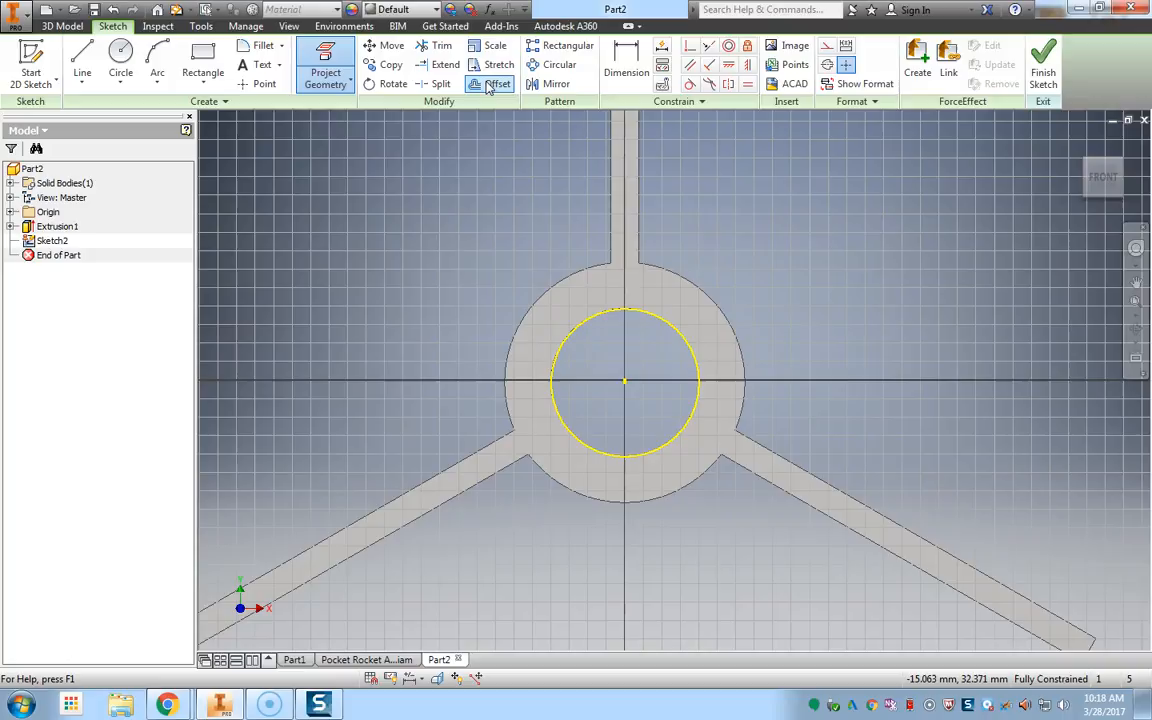
# Draw a 19 mm diameter circle centred on the projected bore circle's centre point
pyautogui.click(120, 62)
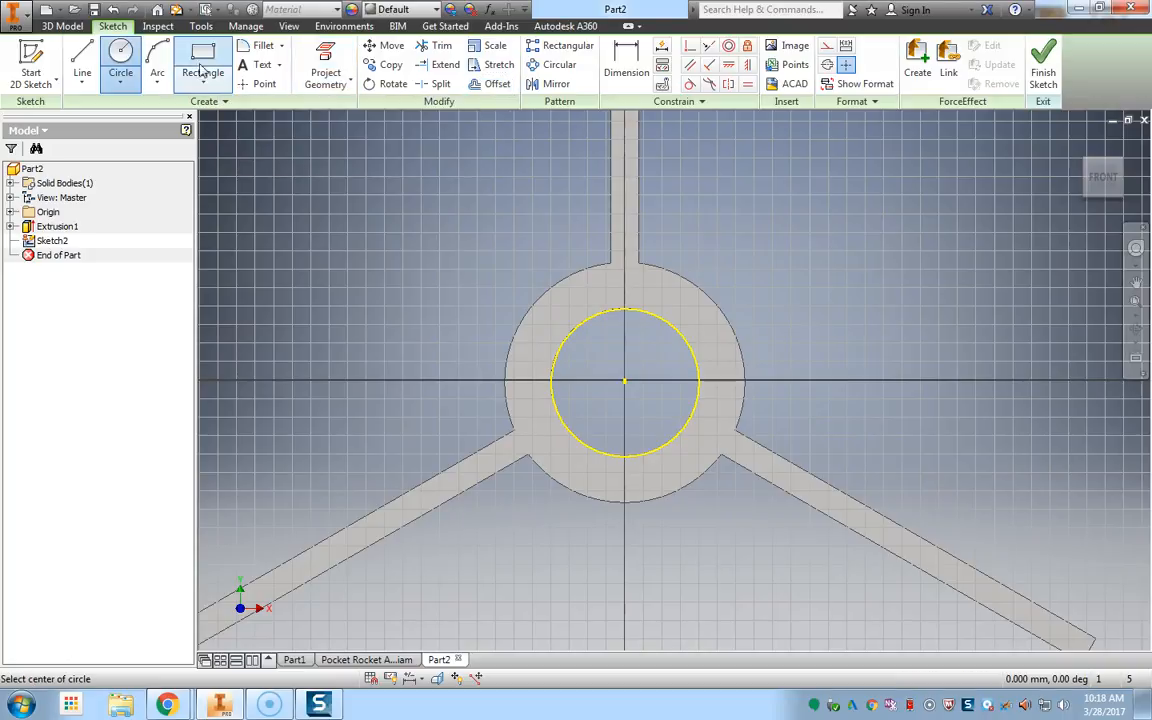
pyautogui.scroll(-5, 624, 382)
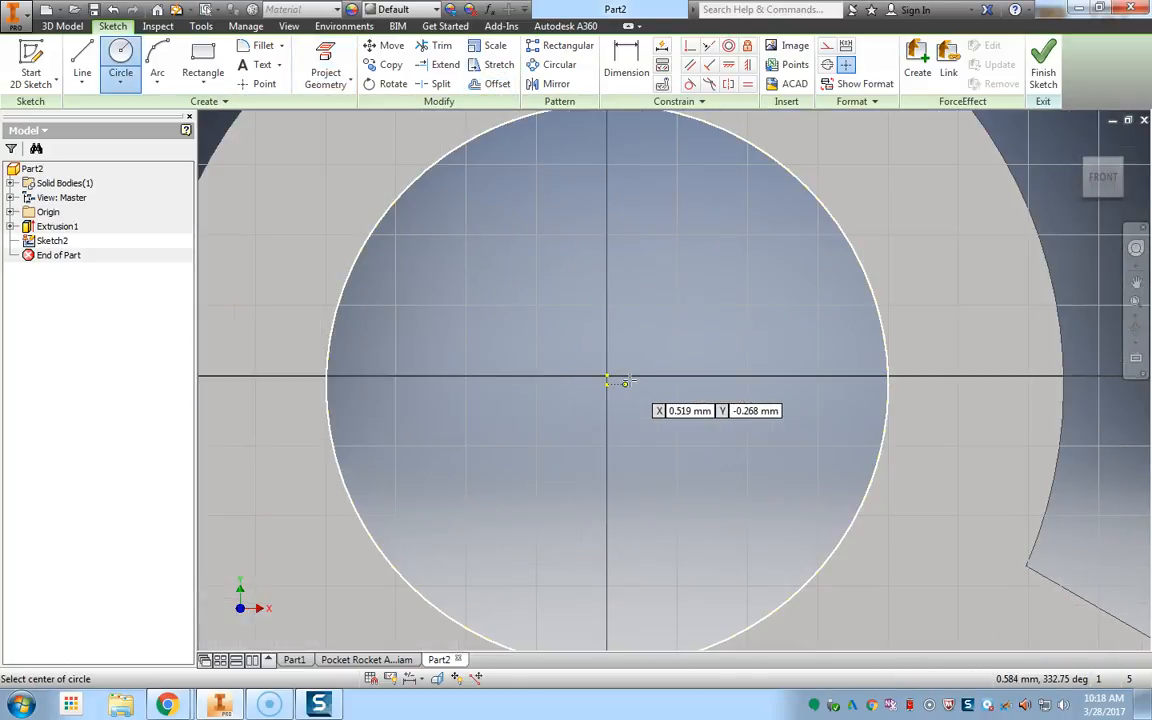
pyautogui.click(607, 381)
pyautogui.scroll(-1, 705, 248)
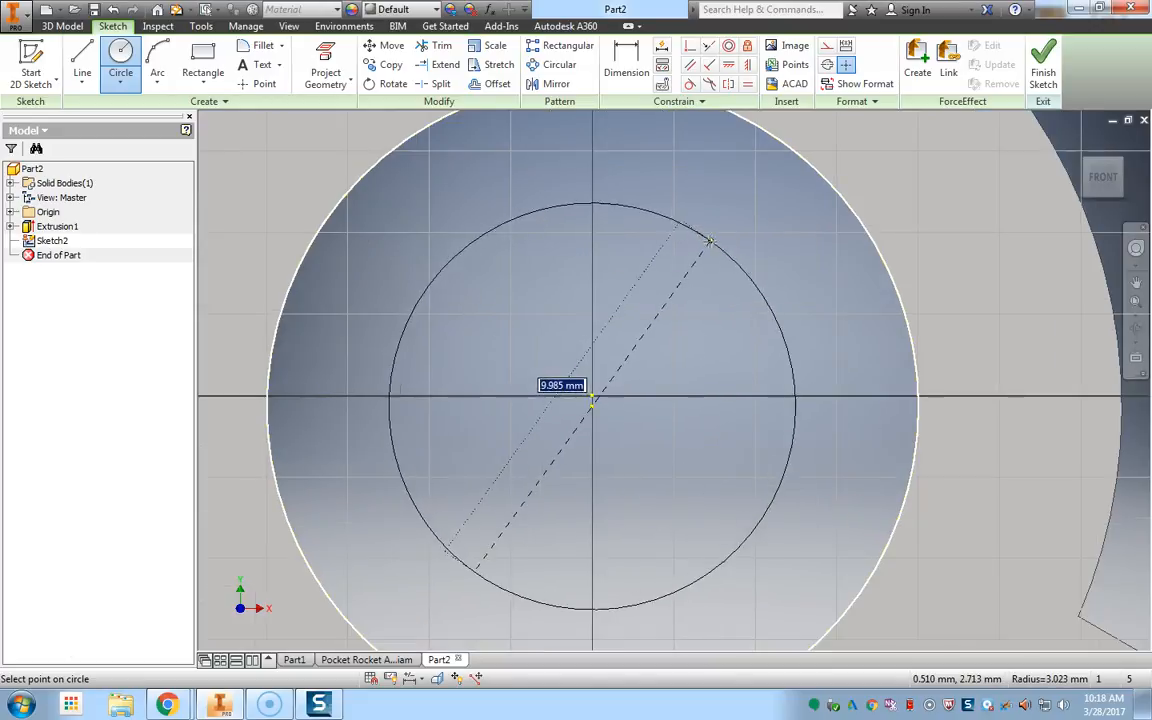
pyautogui.scroll(-1, 709, 241)
pyautogui.scroll(2, 760, 215)
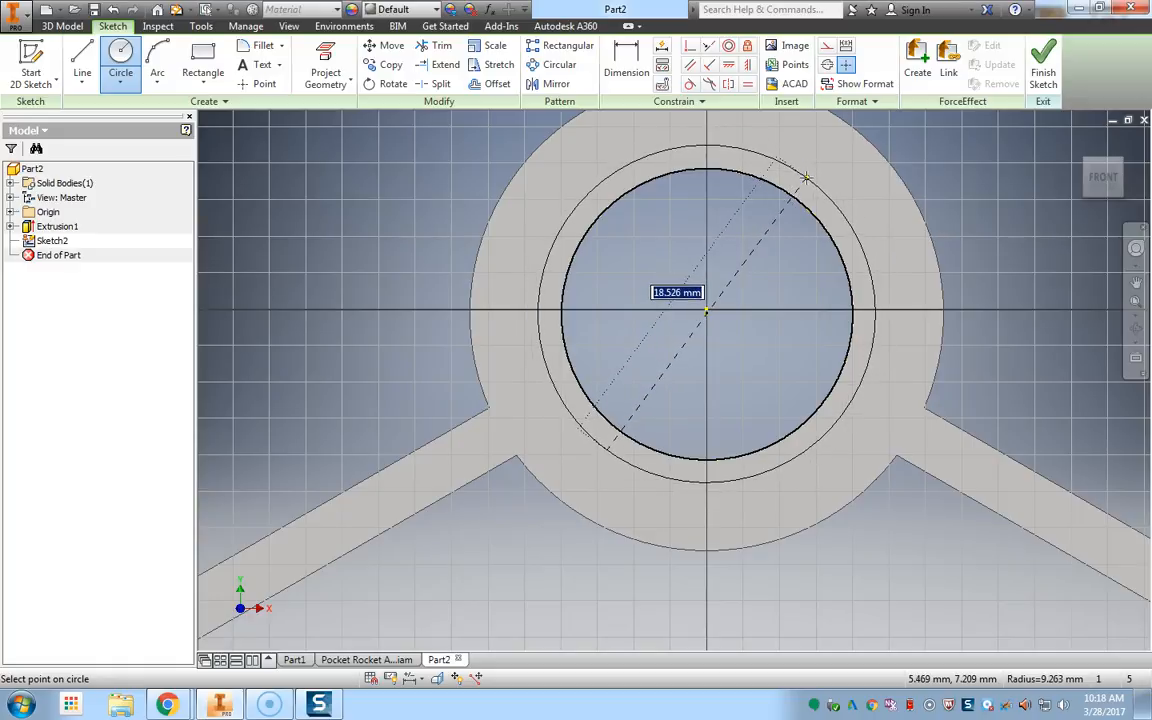
pyautogui.write('19')
pyautogui.press('Return')
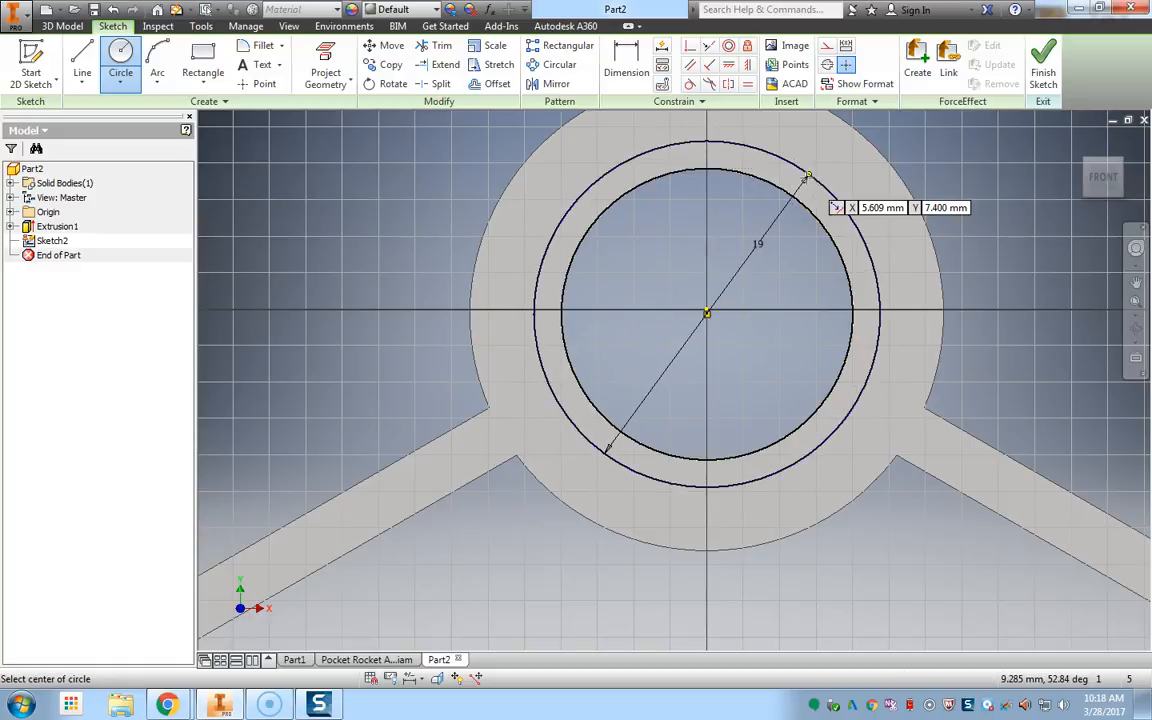
# Finish the sketch and cut the ring between the bore and the 19 mm circle 28 mm deep into the hub
pyautogui.click(1043, 68)
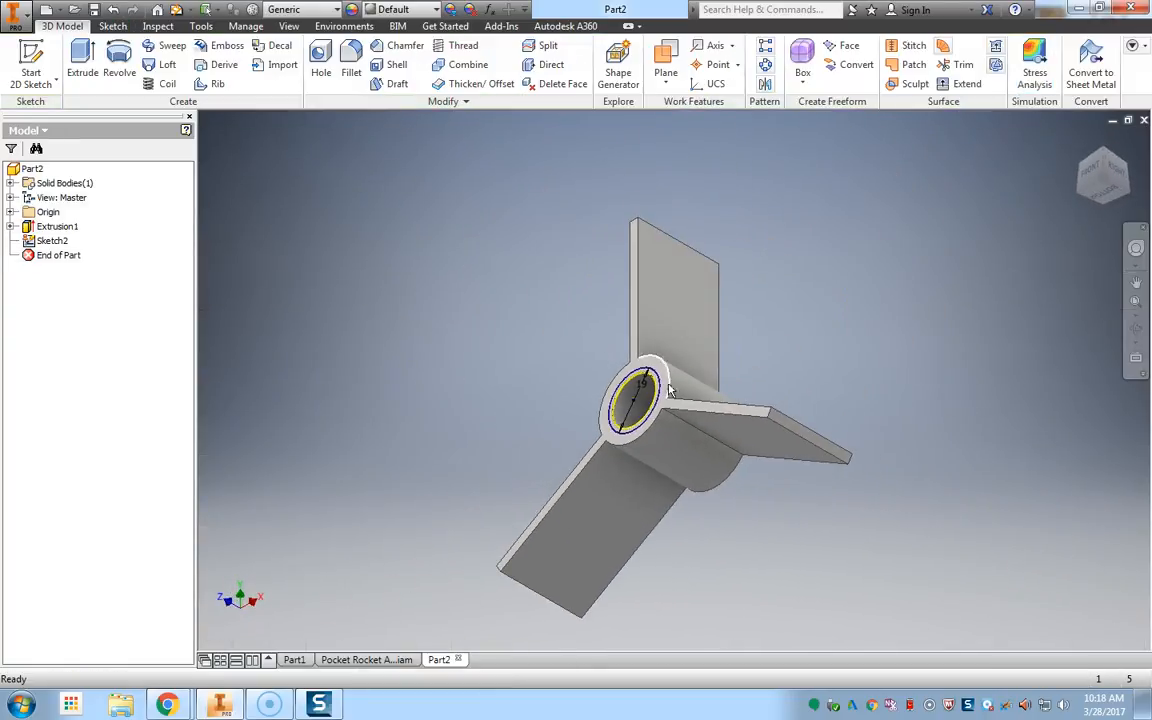
pyautogui.scroll(5, 670, 390)
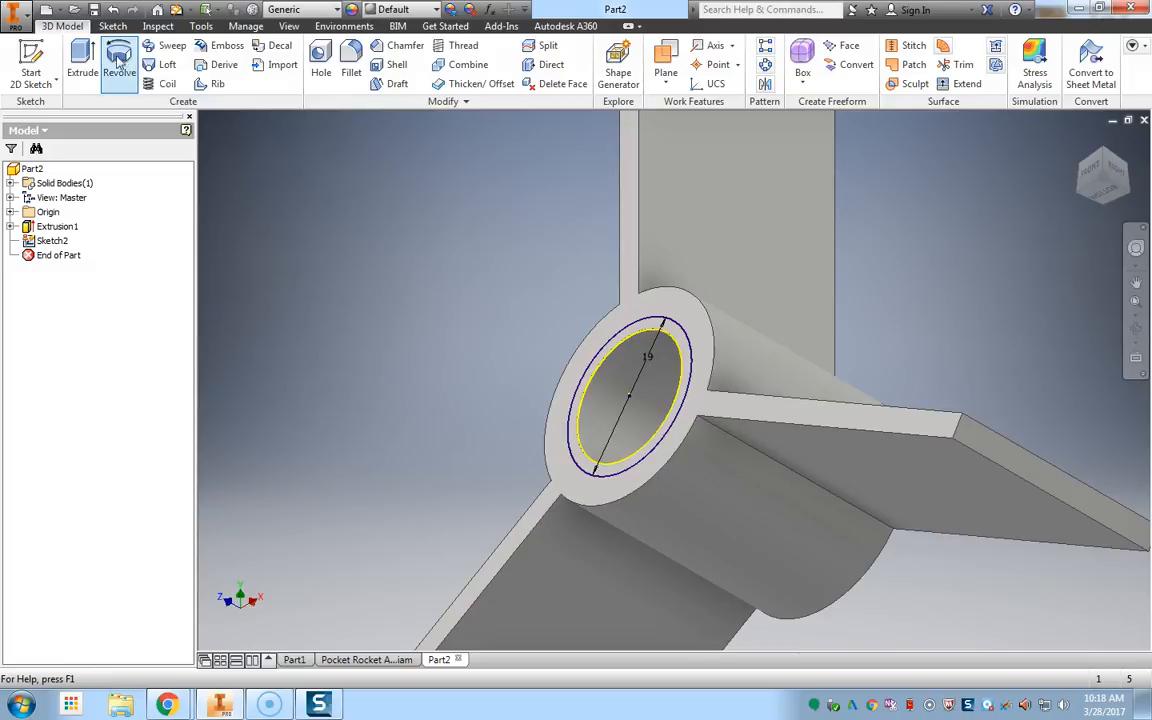
pyautogui.click(82, 60)
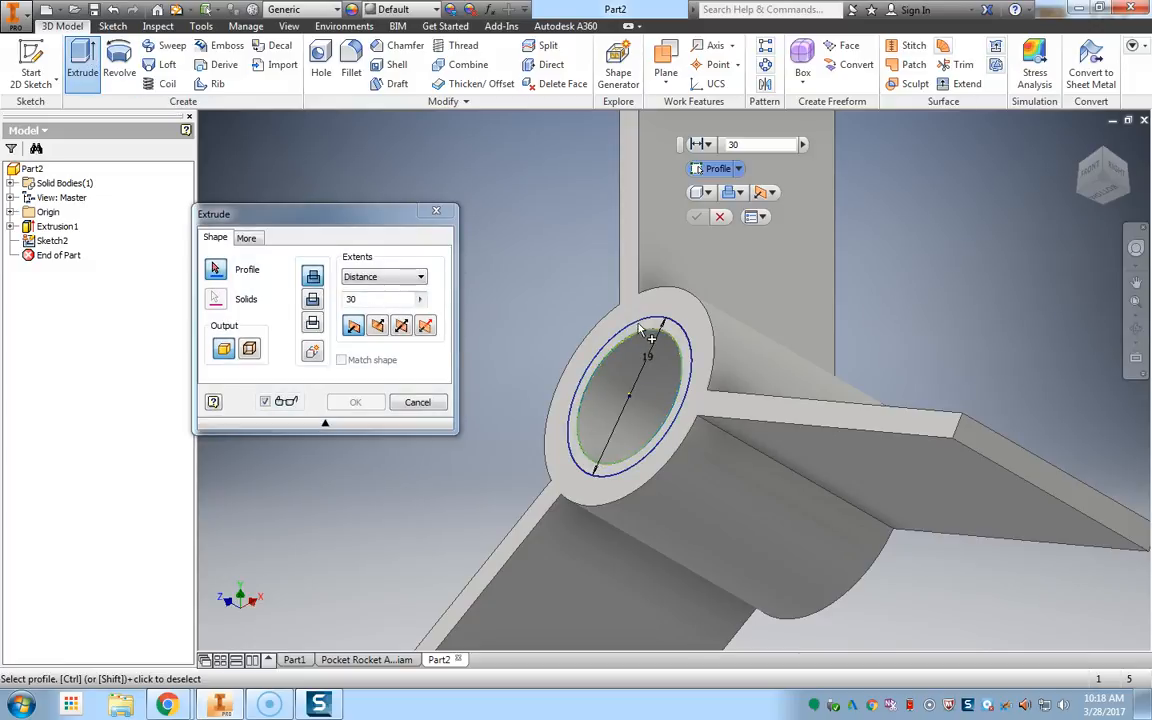
pyautogui.scroll(3, 645, 330)
pyautogui.click(656, 329)
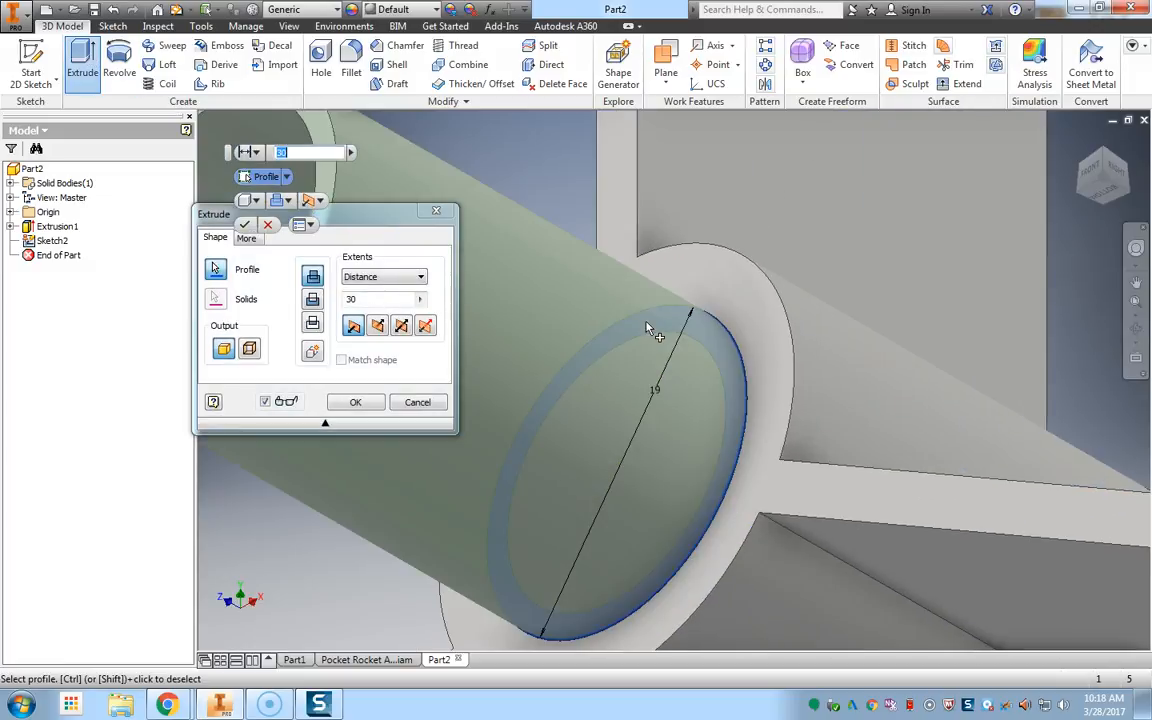
pyautogui.scroll(-3, 722, 340)
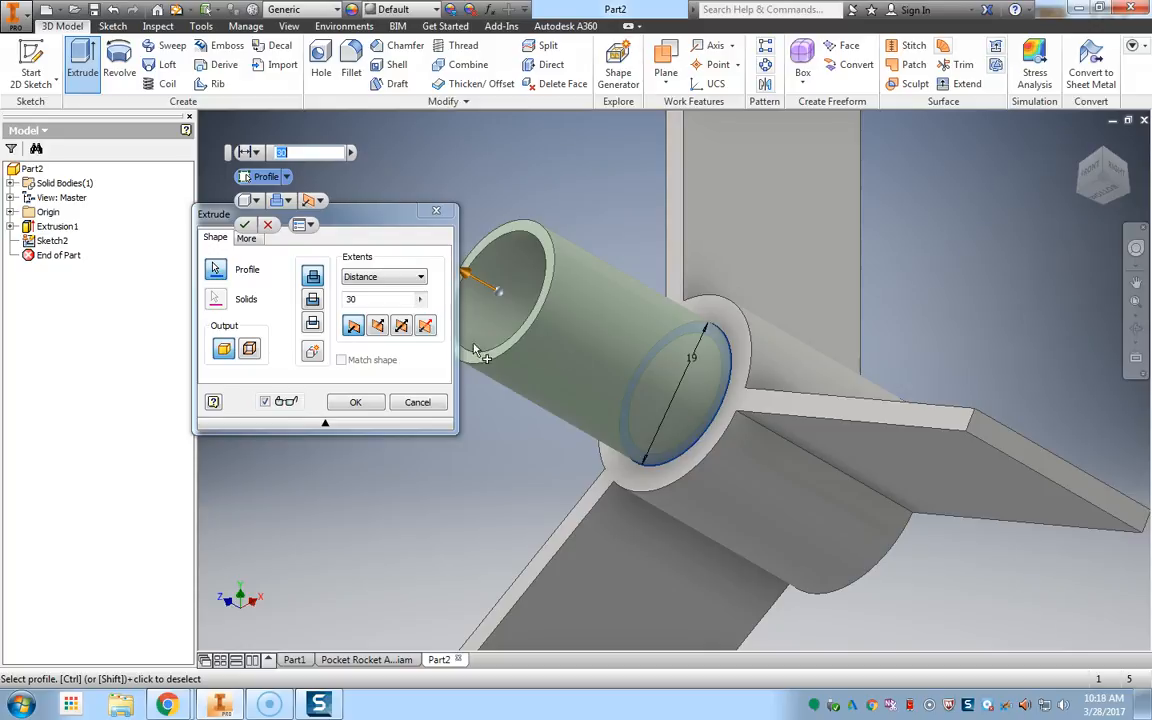
pyautogui.click(312, 300)
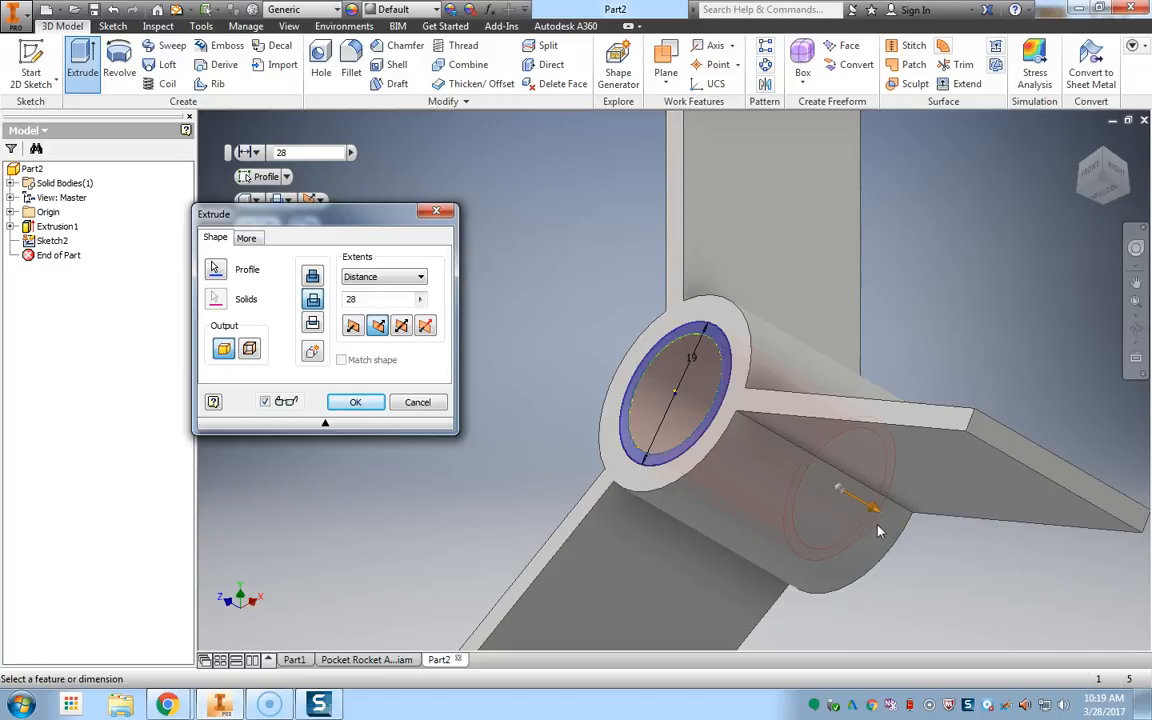
pyautogui.click(345, 401)
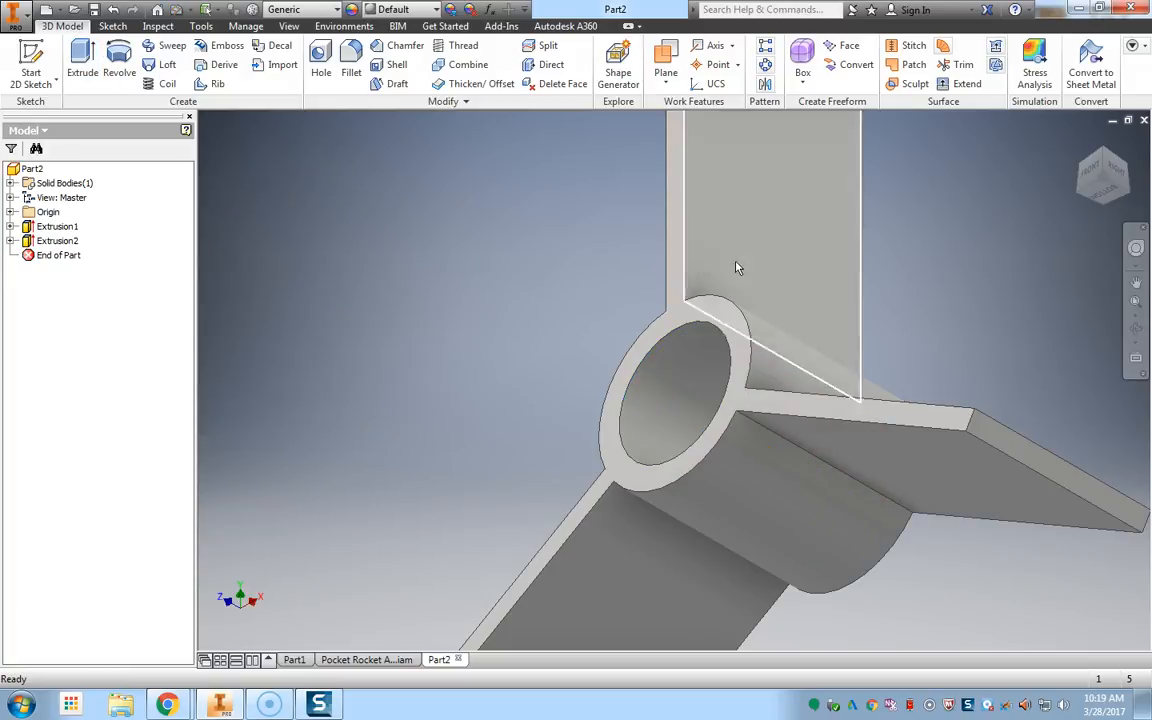
# Set the visual style to Shaded with Hidden Edges and inspect the hub's internal step from the bottom view
pyautogui.click(1073, 194)
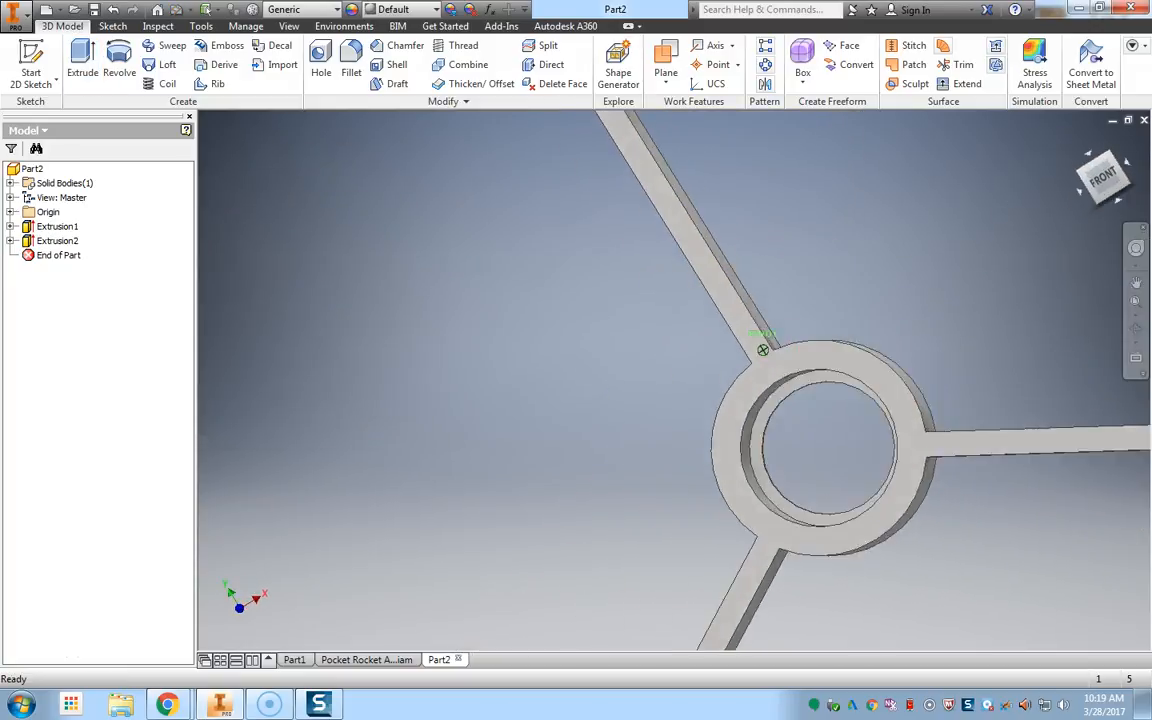
pyautogui.moveTo(1073, 235); pyautogui.dragTo(1072, 193)
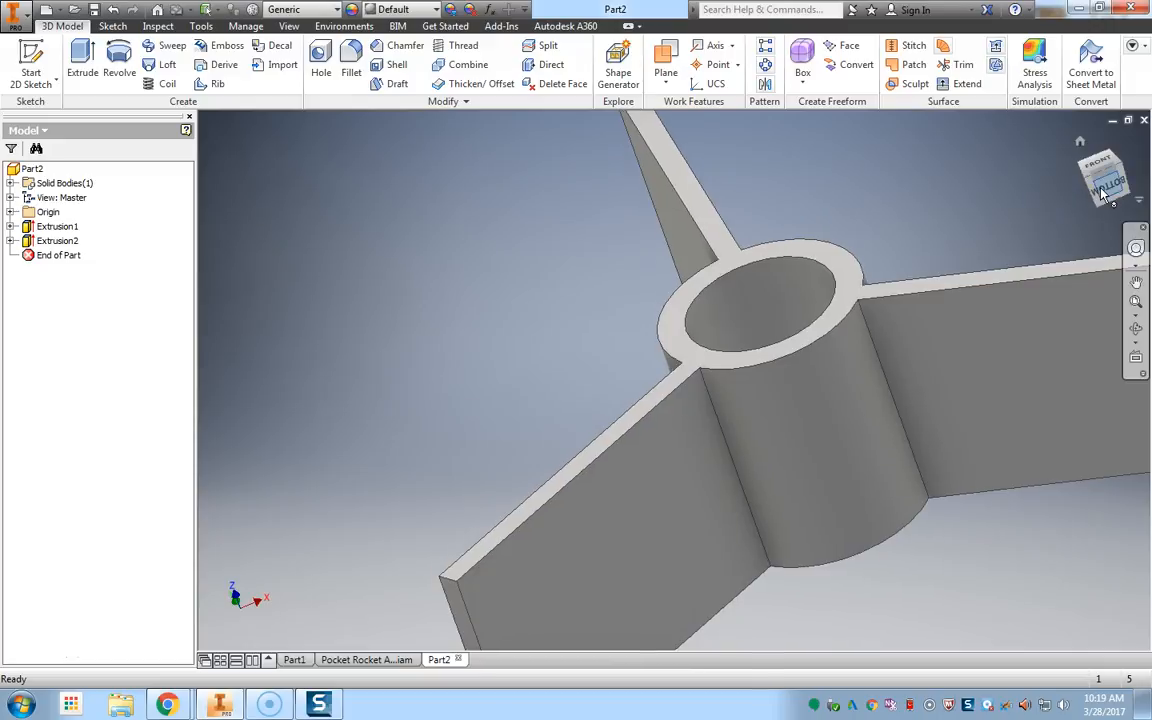
pyautogui.click(1098, 190)
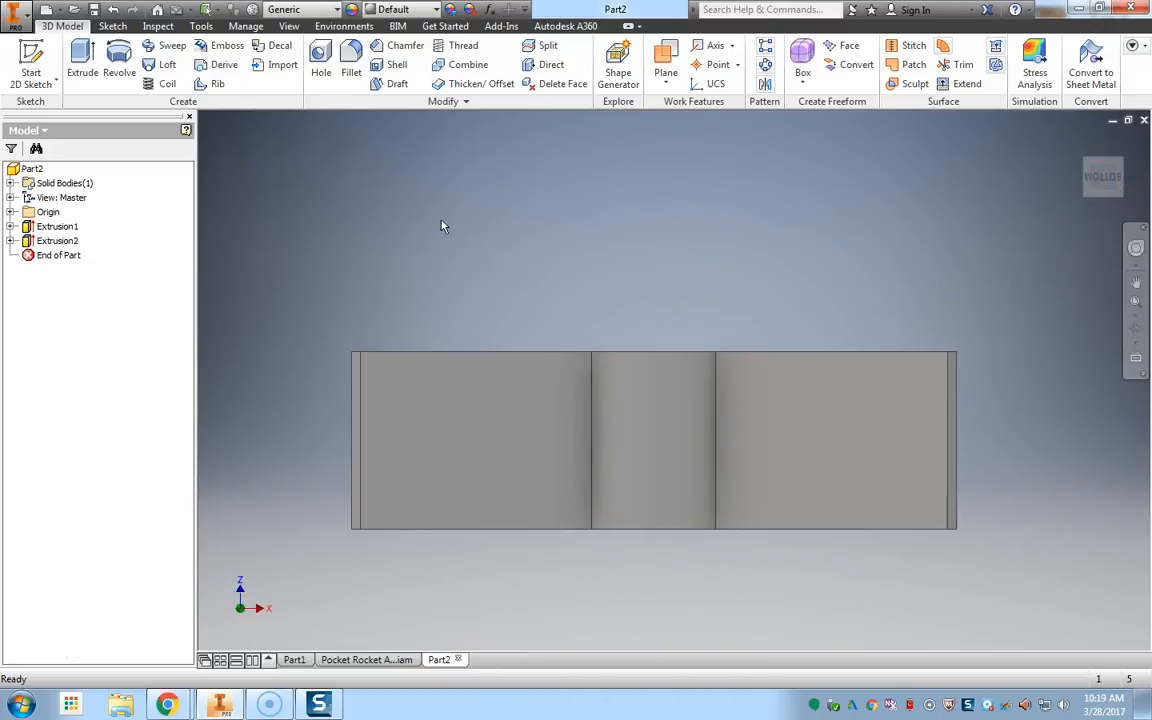
pyautogui.click(287, 26)
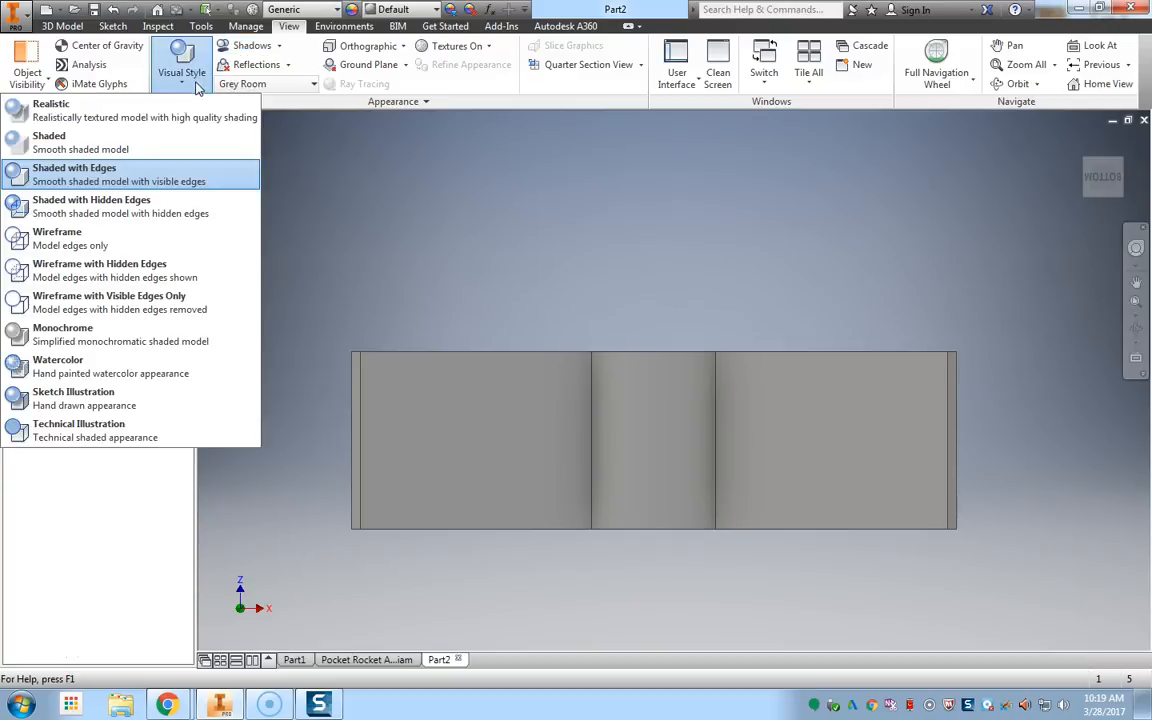
pyautogui.click(100, 202)
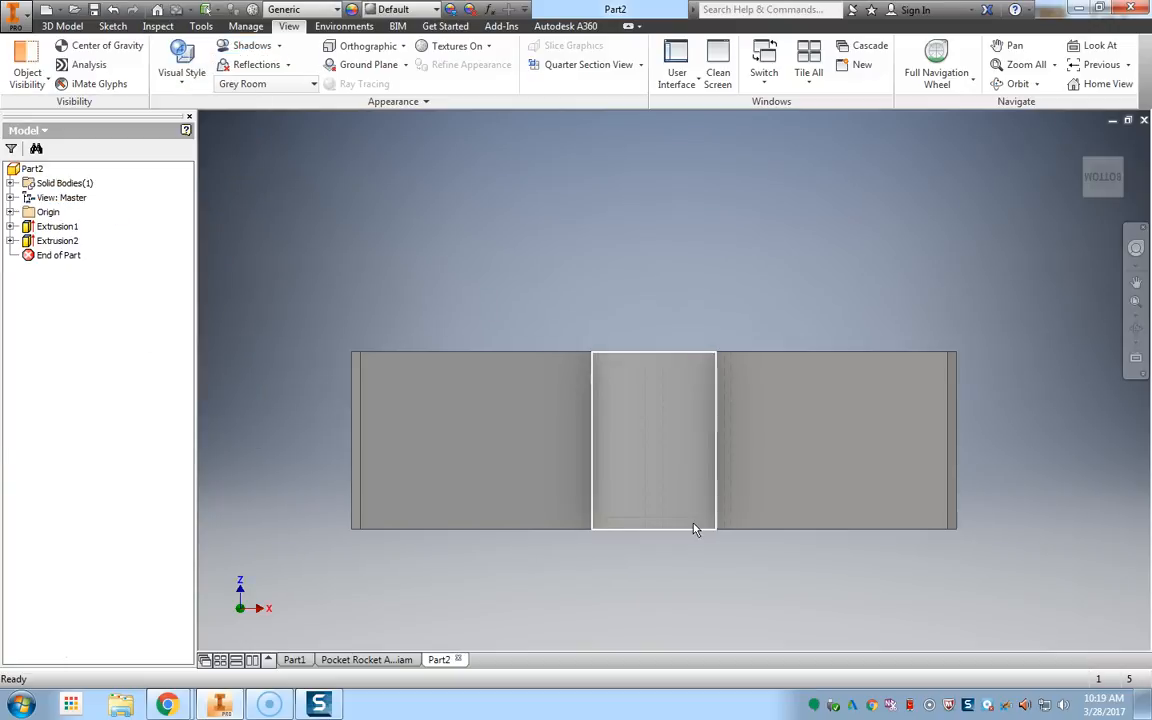
pyautogui.scroll(3, 694, 527)
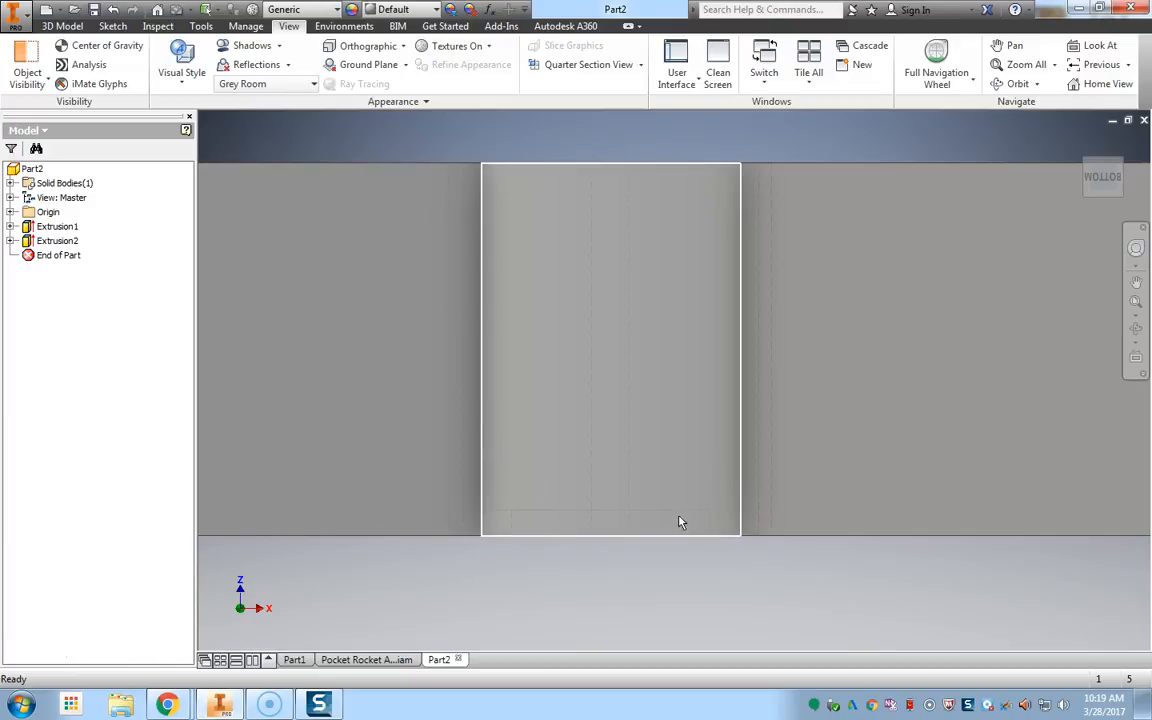
# Return the part to the front view and examine the stepped bore and the three fins
pyautogui.moveTo(1106, 166); pyautogui.dragTo(1092, 218)
pyautogui.click(1103, 165)
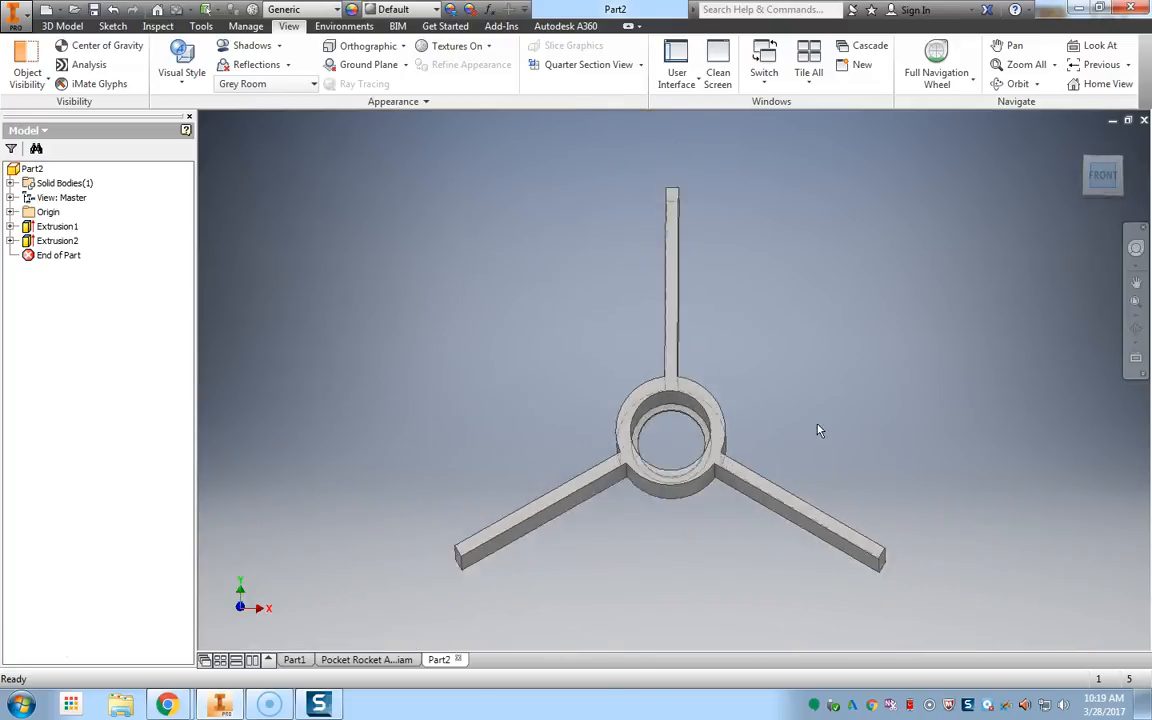
pyautogui.scroll(5, 692, 455)
pyautogui.scroll(-3, 708, 460)
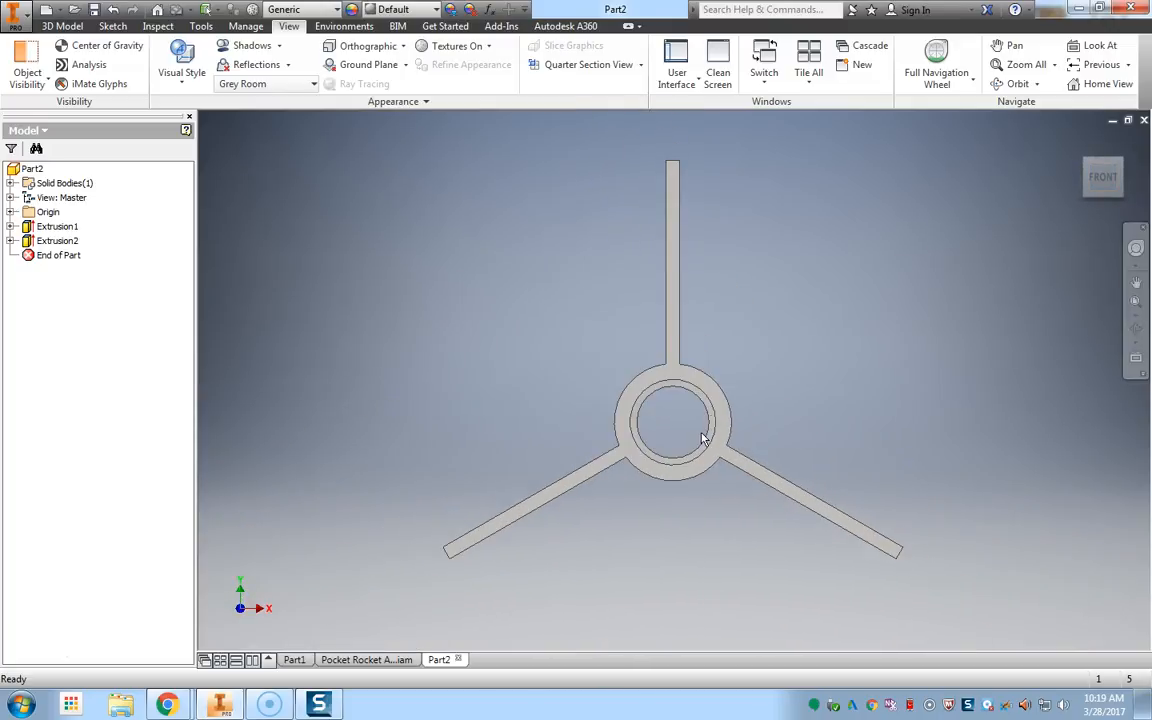
pyautogui.scroll(1, 699, 435)
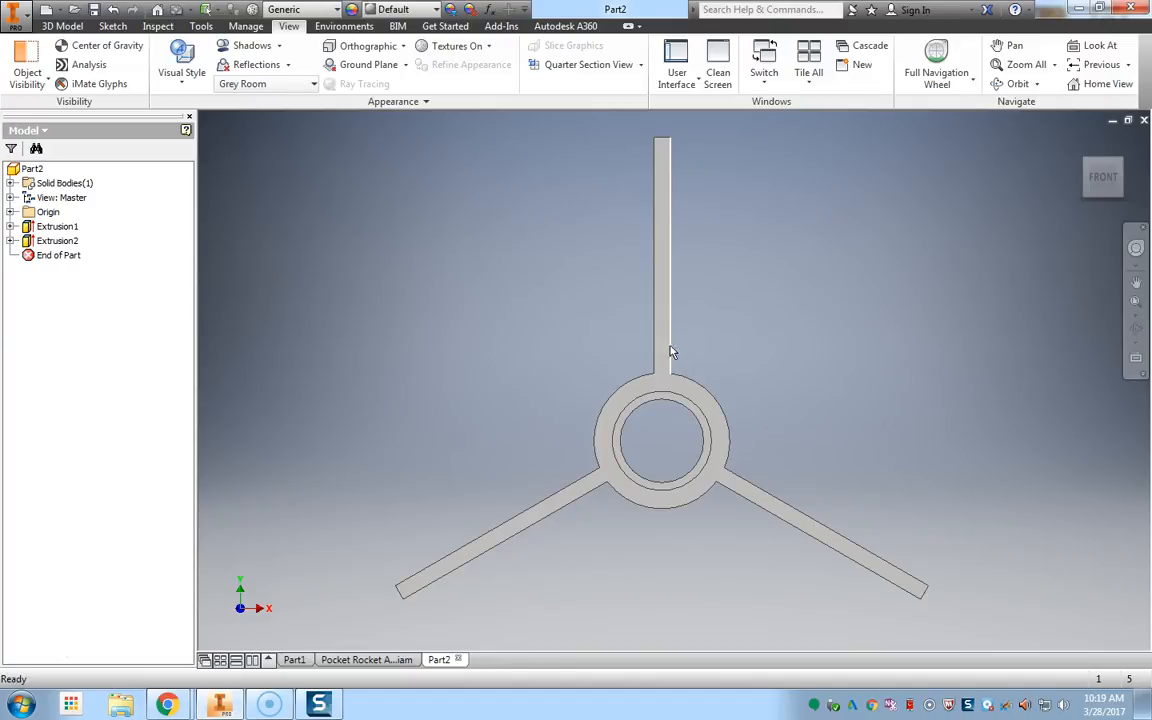